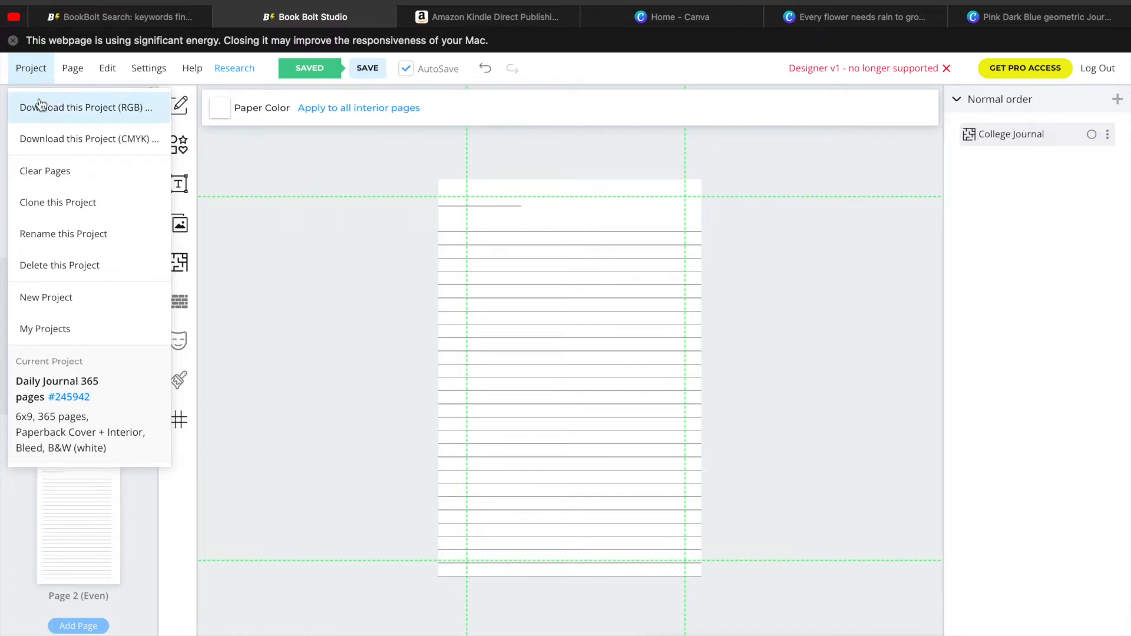
Download the Daily Journal 365 pages project in CMYK.
click(52, 141)
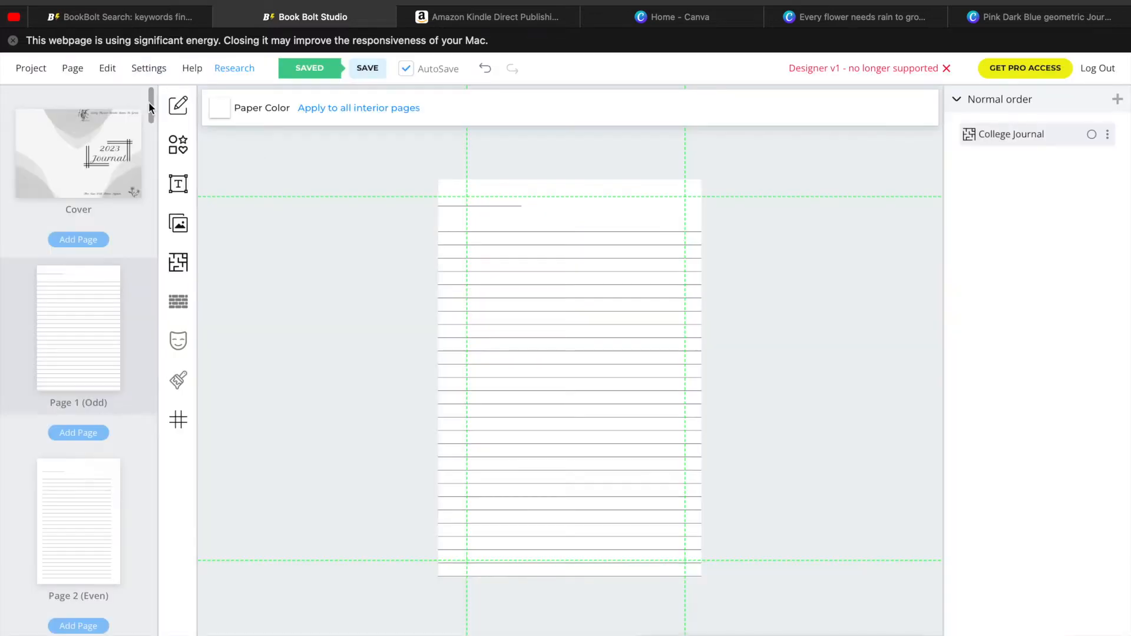
Look through the journal's interior page thumbnails and open the cover to examine its design.
scroll(150, 101, down, 5)
scroll(149, 101, up, 5)
scroll(150, 102, down, 5)
scroll(150, 107, down, 10)
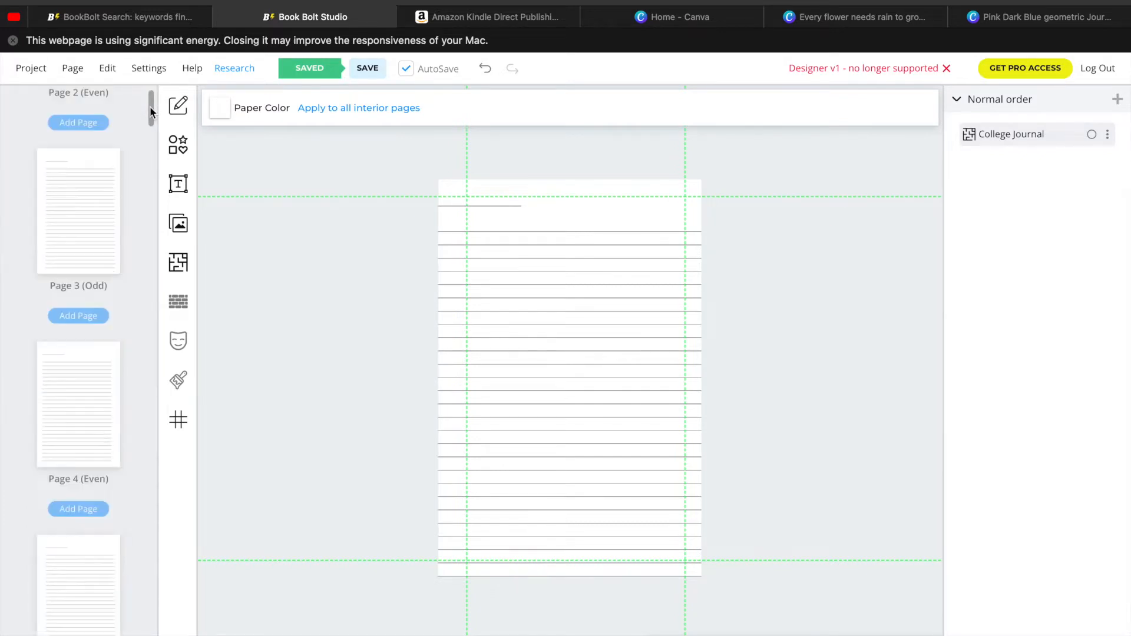
scroll(150, 113, down, 6)
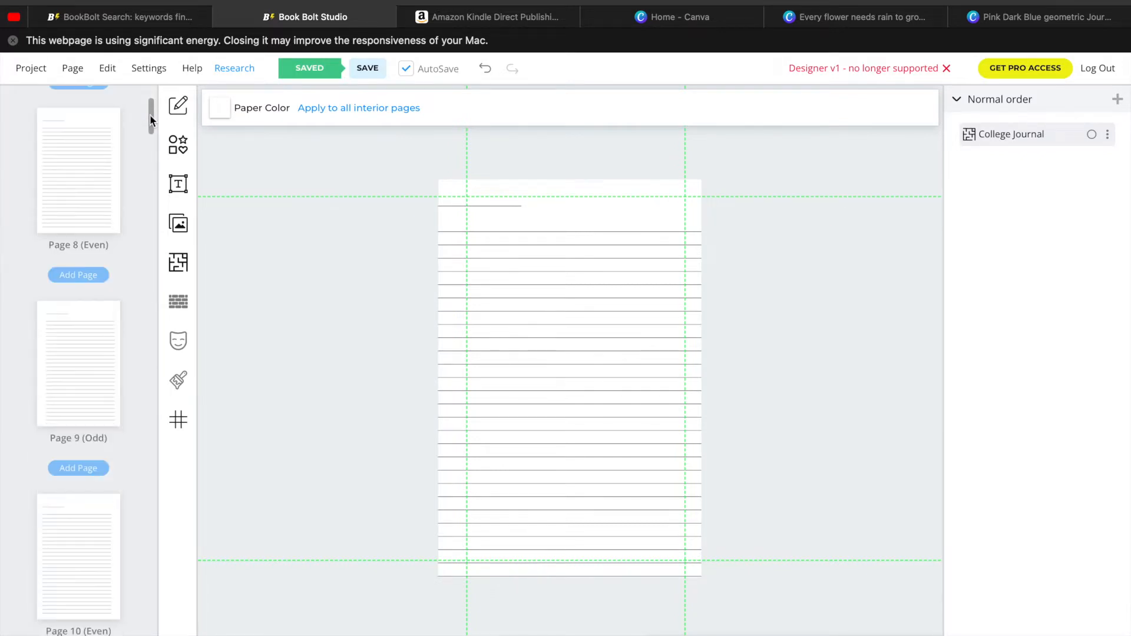
mouse_move(150, 117)
mouse_down()
mouse_move(153, 183)
mouse_move(146, 100)
mouse_up()
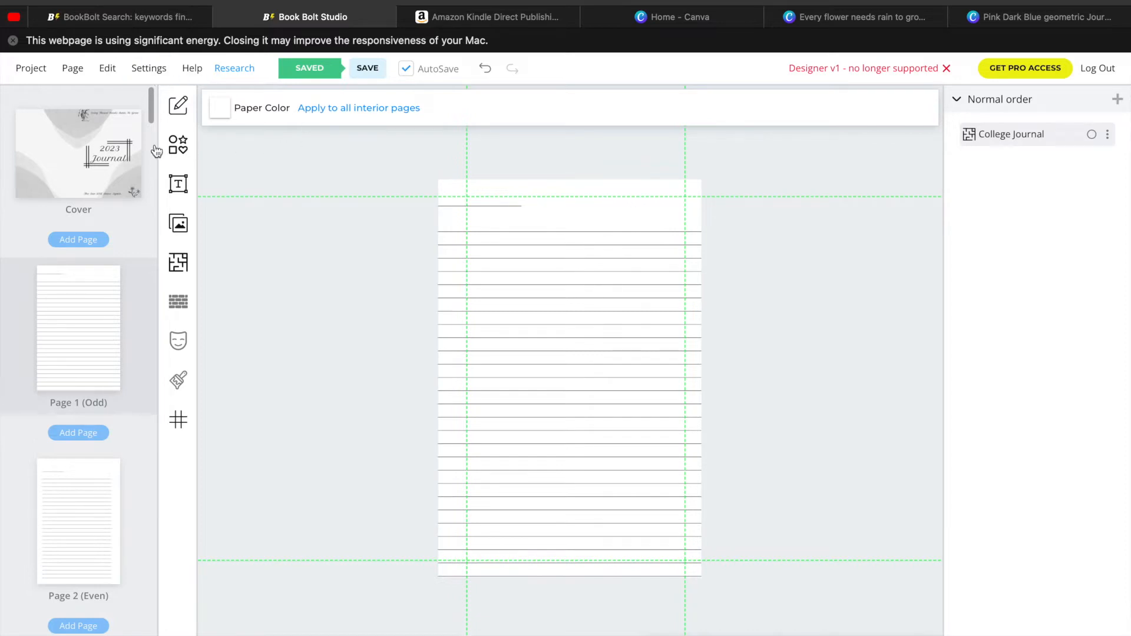
click(112, 157)
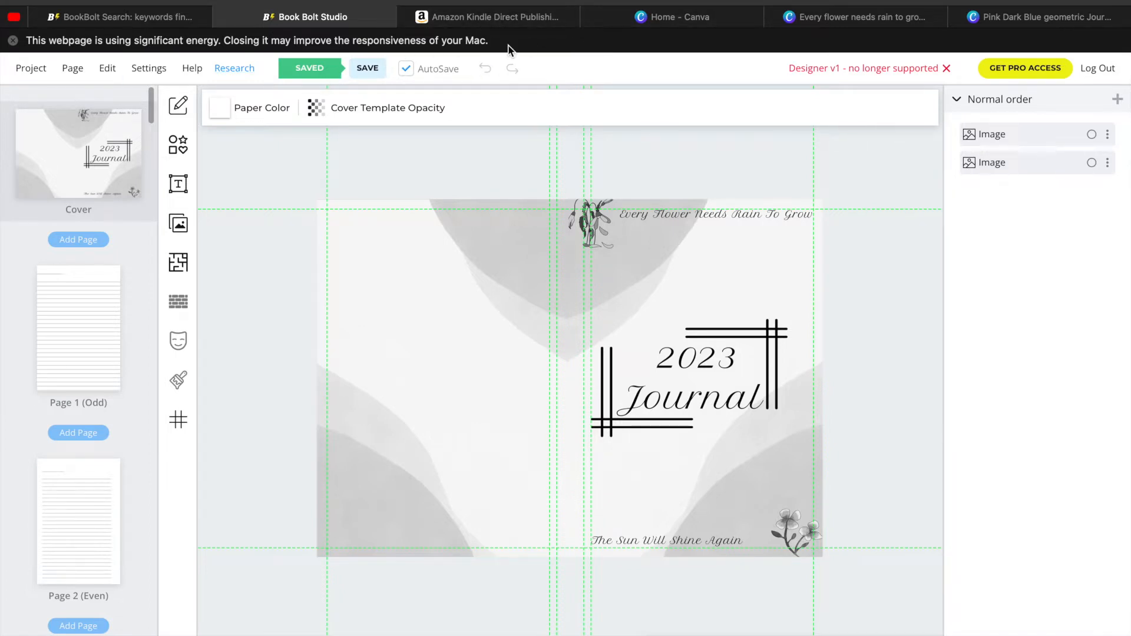
Switch to Amazon Kindle Direct Publishing and start creating a new paperback title.
click(495, 17)
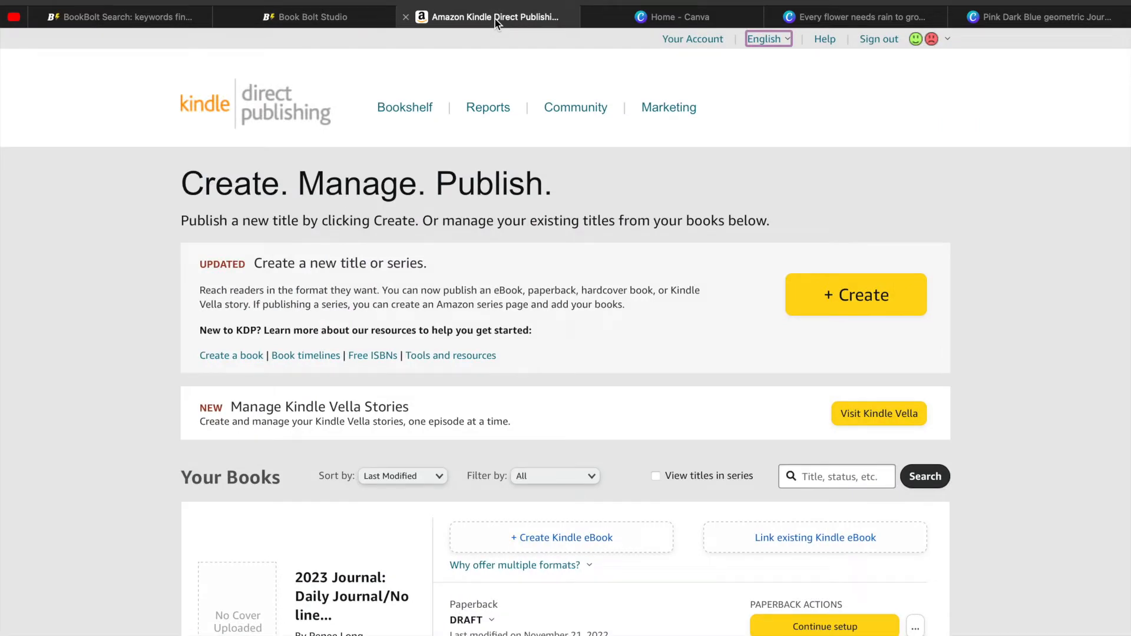
click(861, 294)
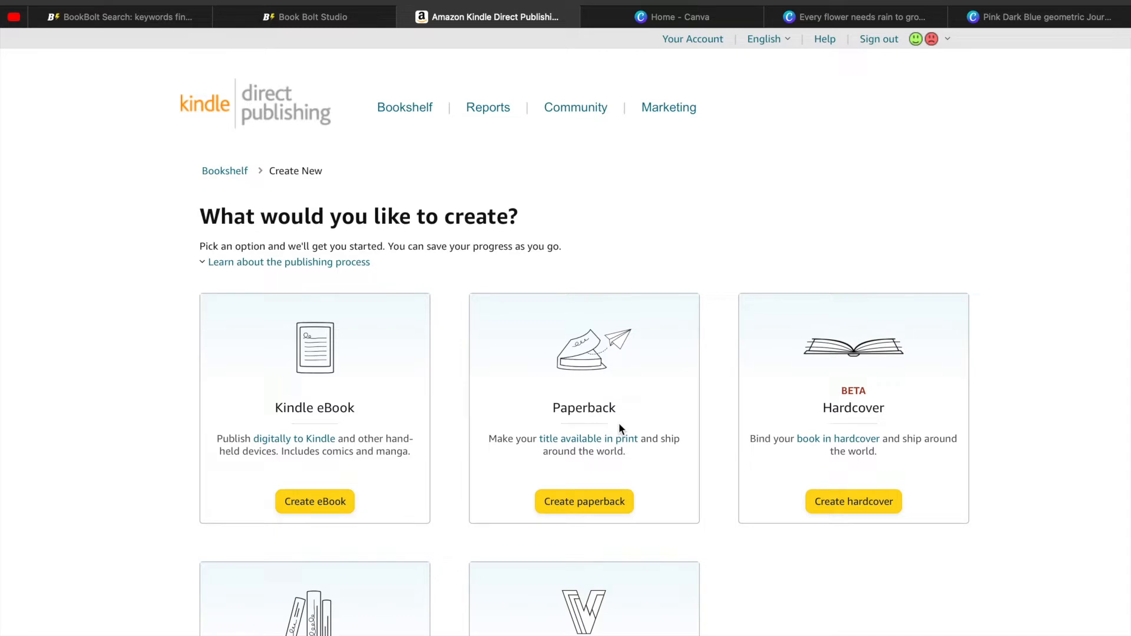
scroll(818, 589, down, 3)
scroll(566, 330, down, 2)
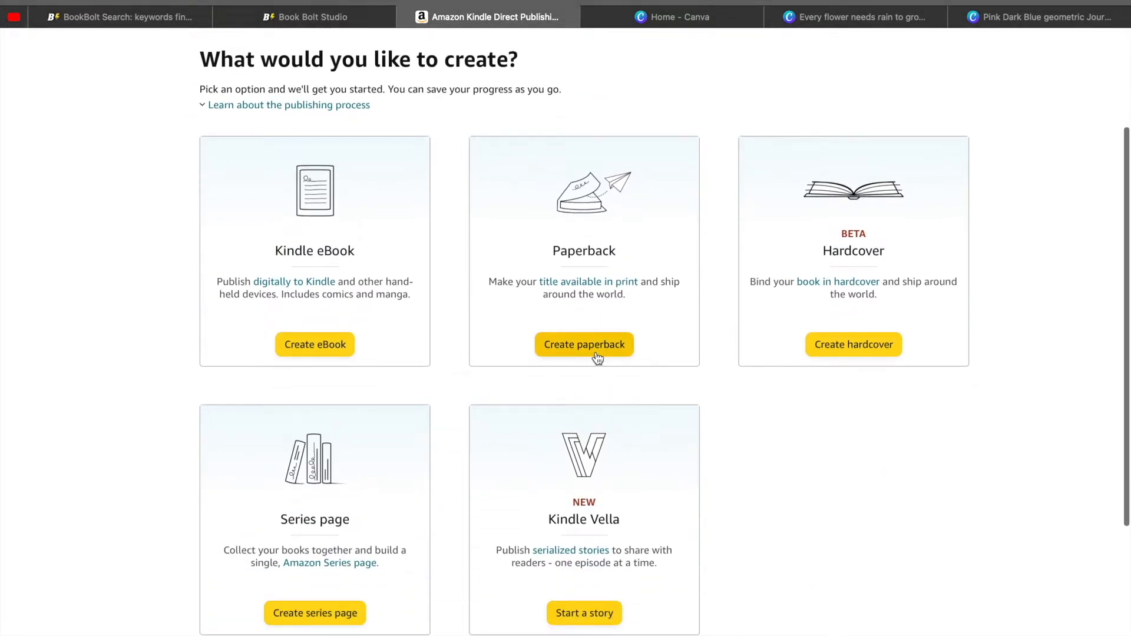
click(597, 351)
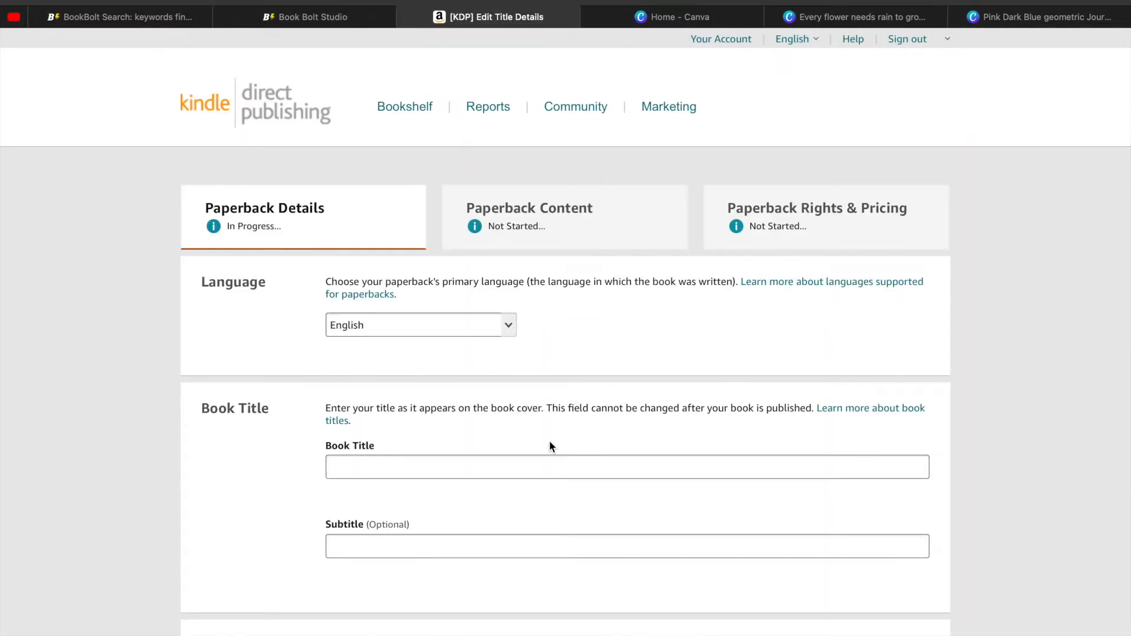
Enter "2023 Journal: Be Free Of Your Thoughts" as the book title.
scroll(1024, 304, down, 3)
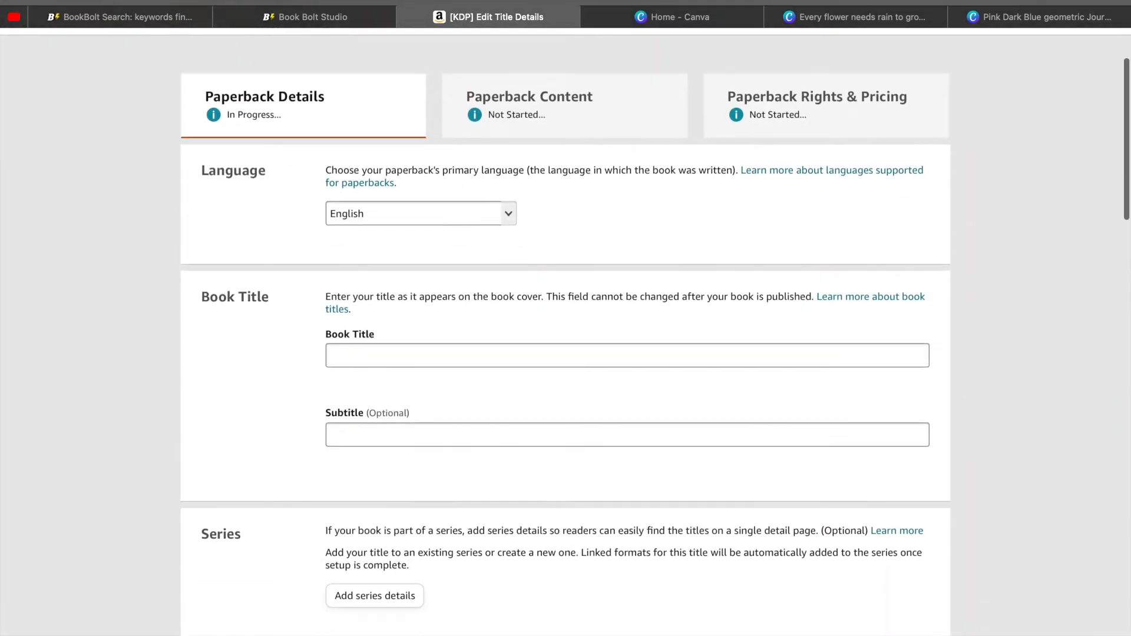
click(509, 341)
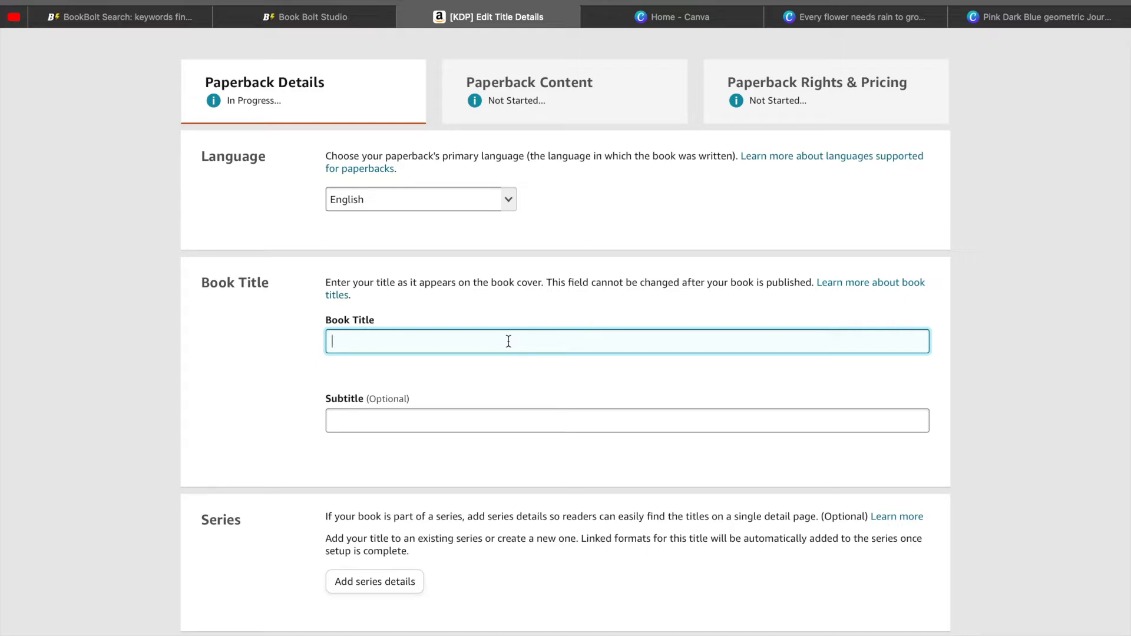
text(2023 Jor)
text(nal)
key(BackSpace)
key(BackSpace)
key(BackSpace)
key(BackSpace)
key(BackSpace)
text(ournal:)
text(Be Free)
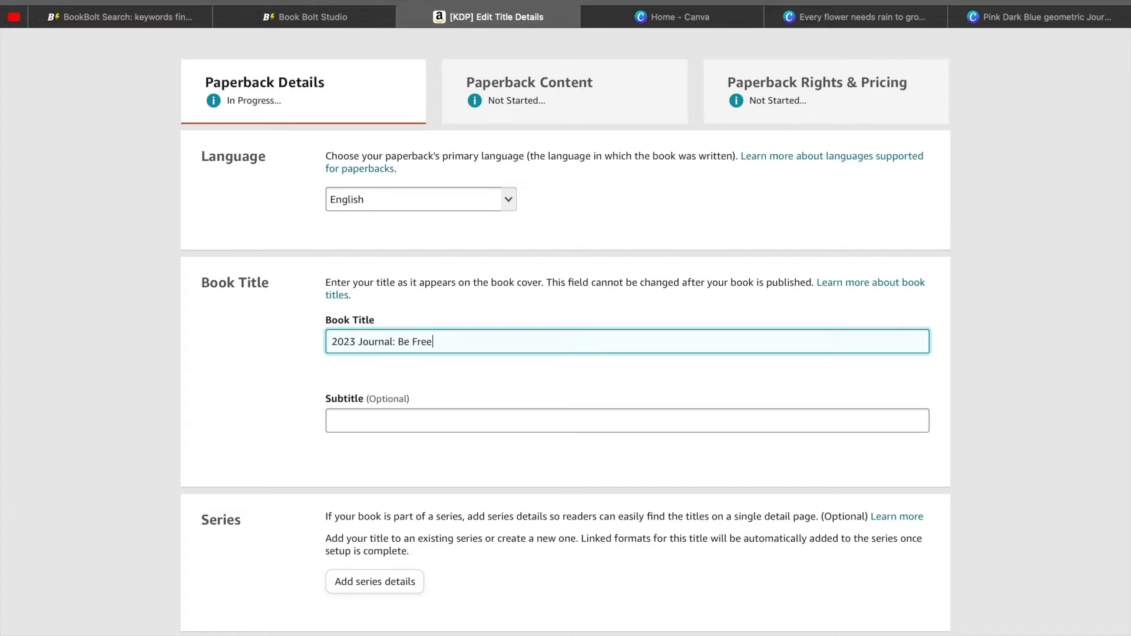
text( Of Your Thoughts)
Enter "365 Pages" as the paperback's subtitle.
click(440, 414)
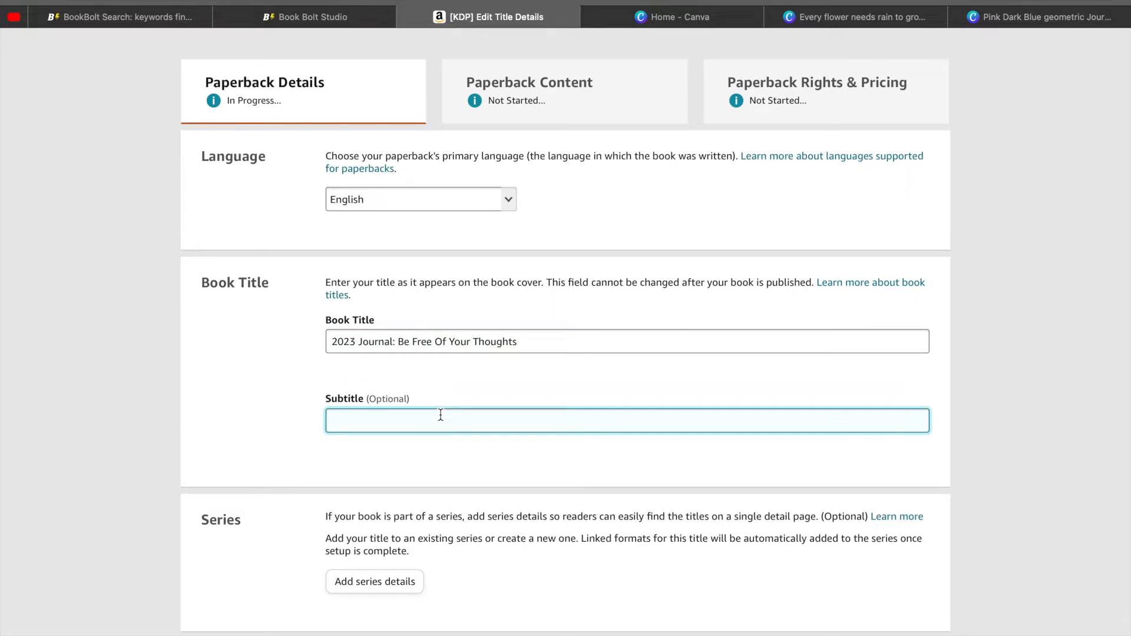
text(365 Pages for the)
key(BackSpace)
key(BackSpace)
key(BackSpace)
key(BackSpace)
key(BackSpace)
key(BackSpace)
key(BackSpace)
key(BackSpace)
key(BackSpace)
key(BackSpace)
key(BackSpace)
key(BackSpace)
key(BackSpace)
text(Pages to)
key(BackSpace)
key(BackSpace)
click(309, 396)
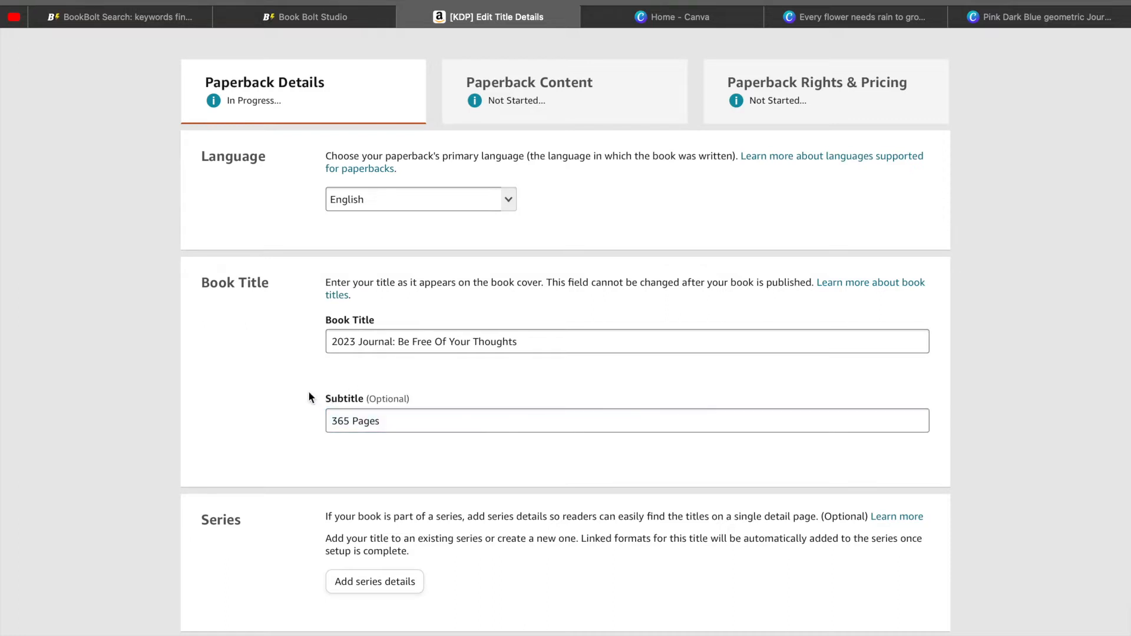
Fill in the primary author's first name and last name.
scroll(309, 391, down, 4)
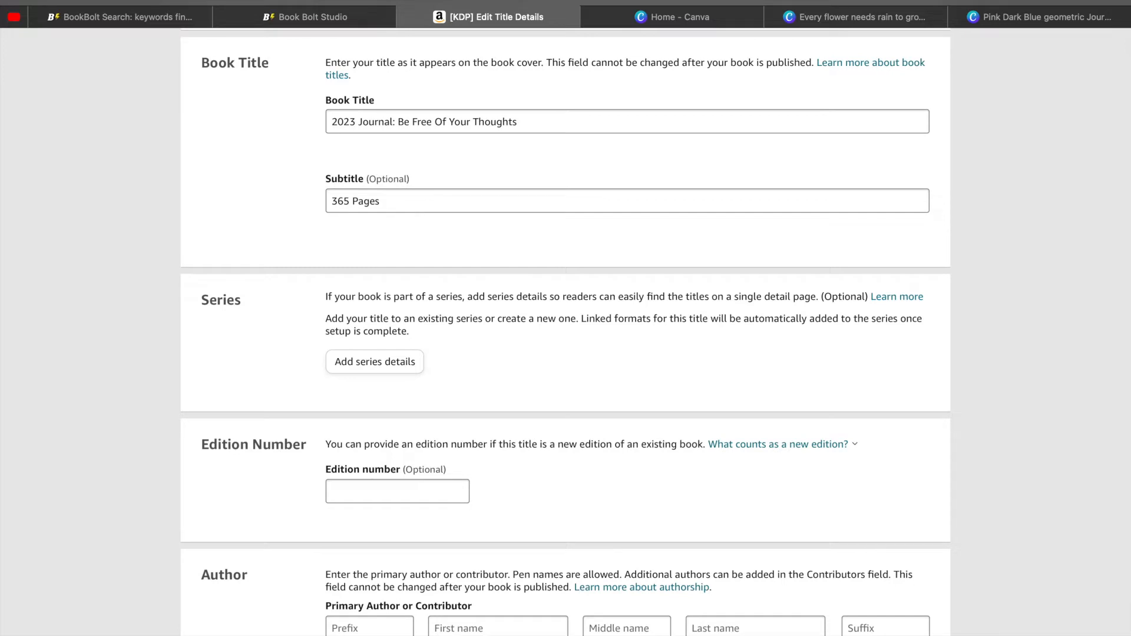
scroll(565, 331, down, 3)
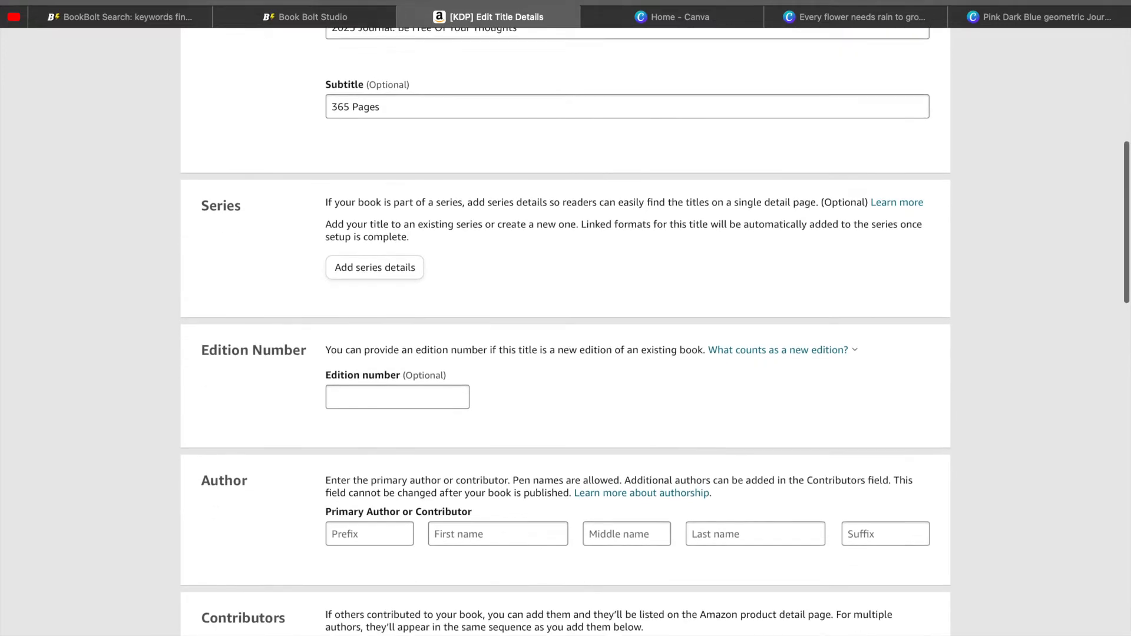
scroll(565, 331, down, 3)
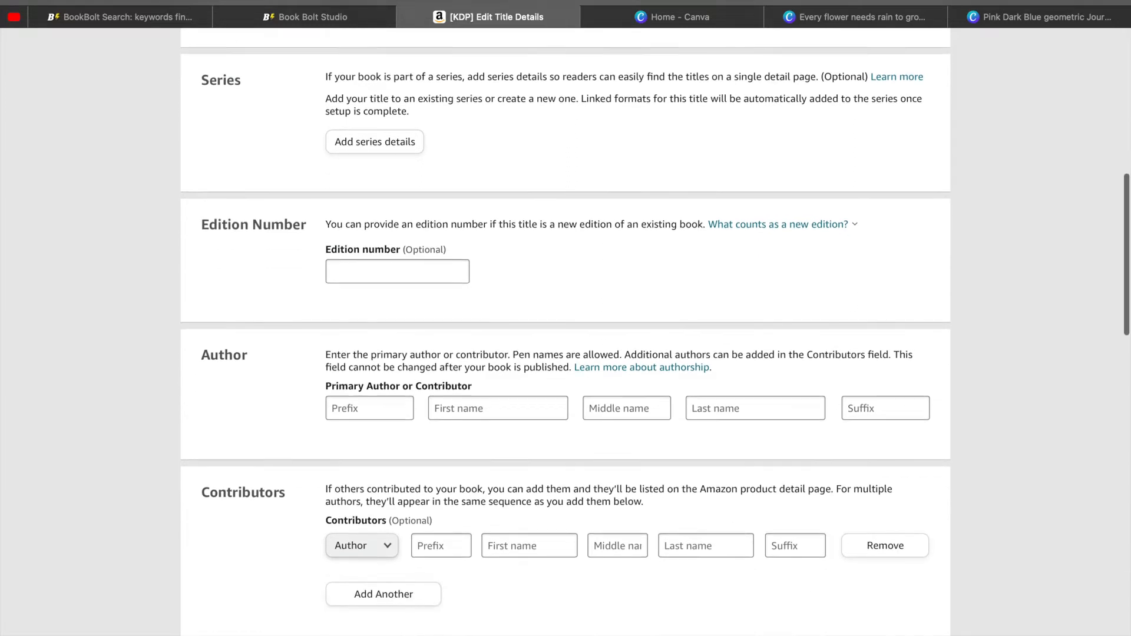
scroll(565, 334, down, 3)
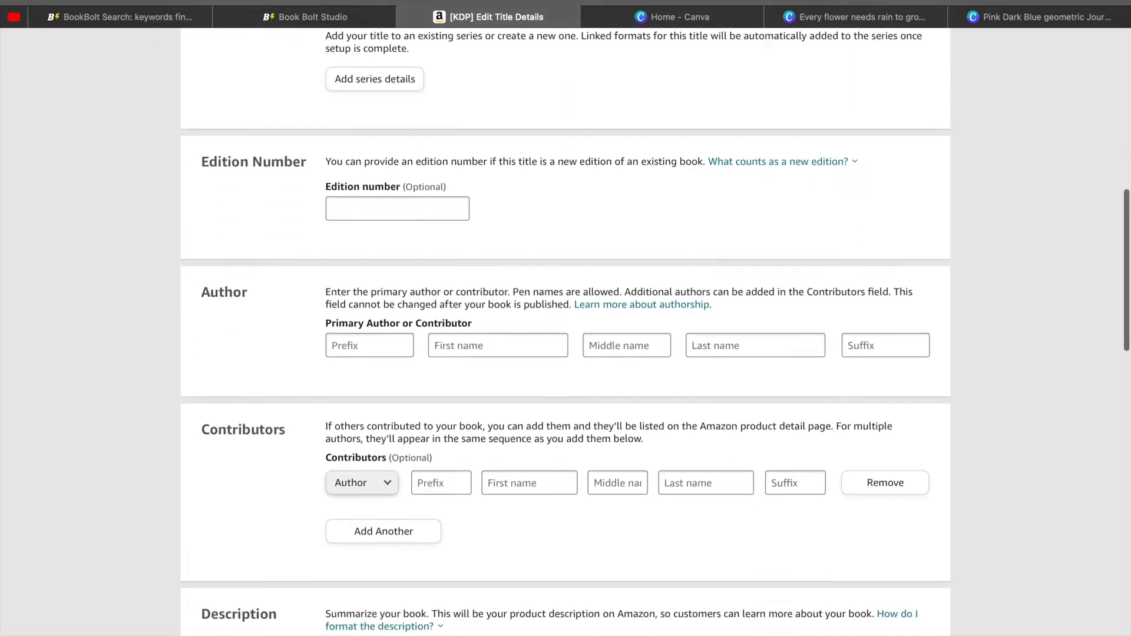
click(523, 222)
text(Renee)
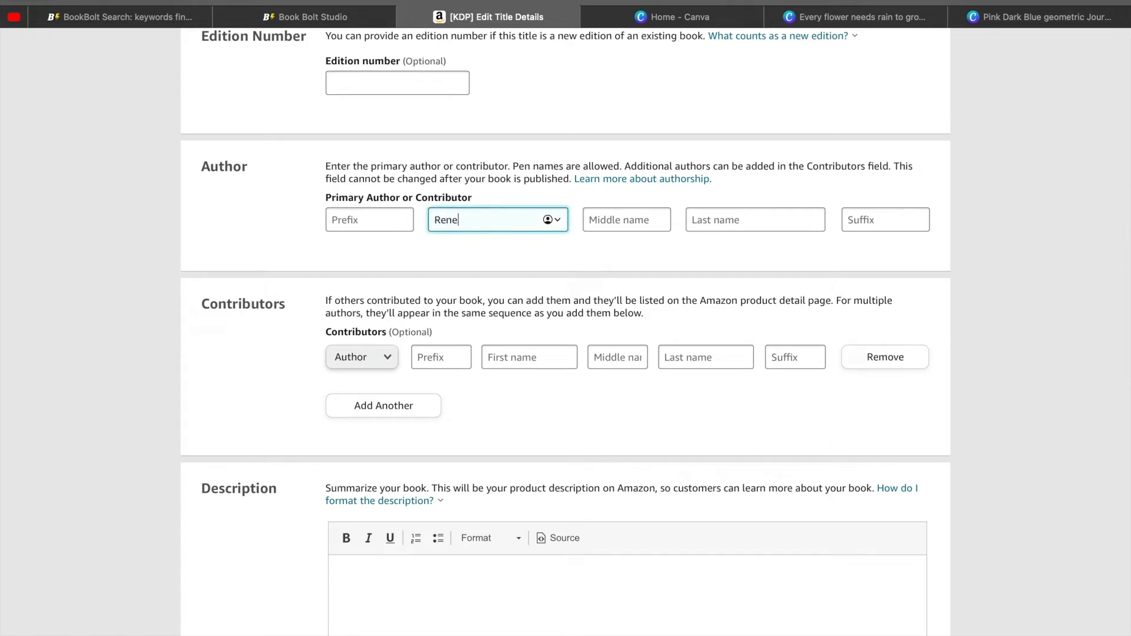
click(719, 218)
text(Long)
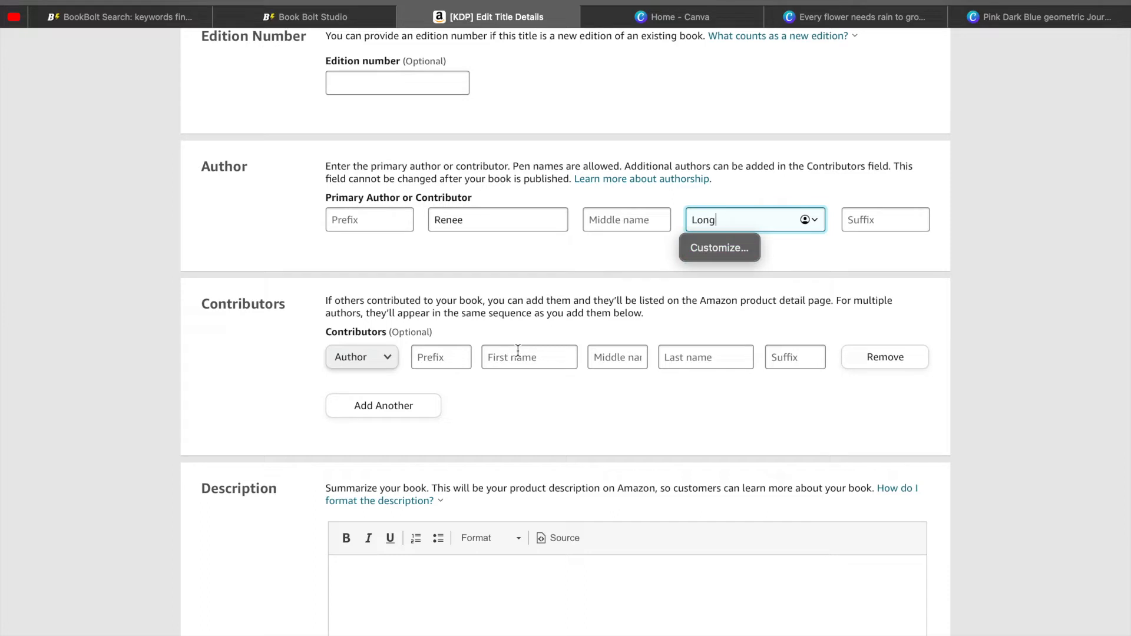
click(250, 406)
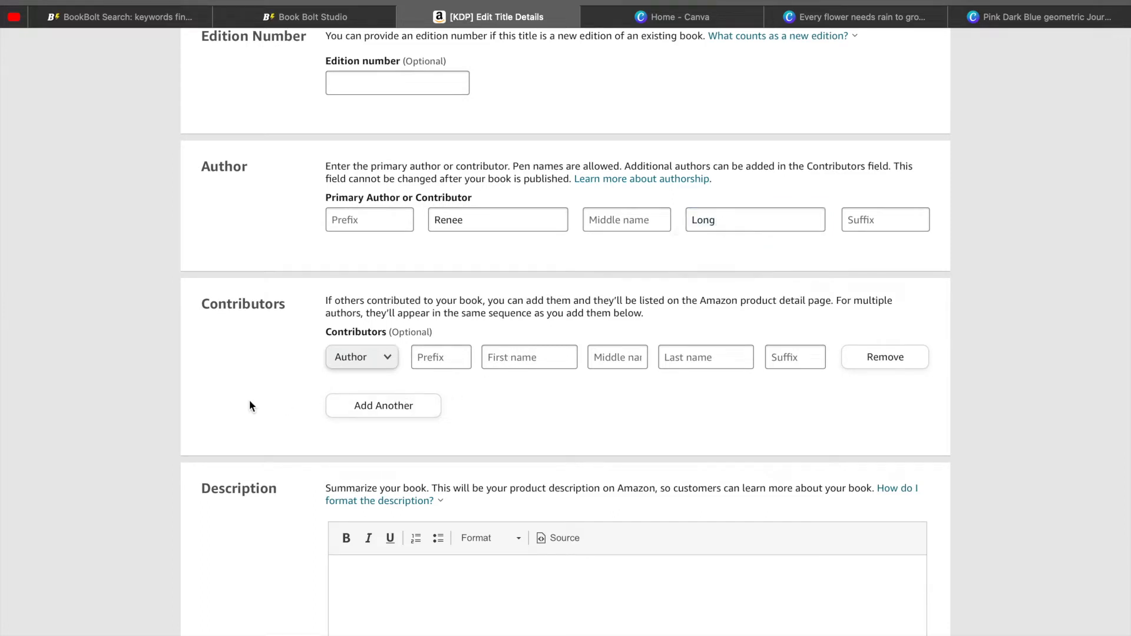
Write a book description covering the 2023 journal's 365 pages, one per day, its gray scaled cover with a motivational message, and its self-care use.
scroll(250, 406, down, 3)
click(351, 459)
text(This 2023 )
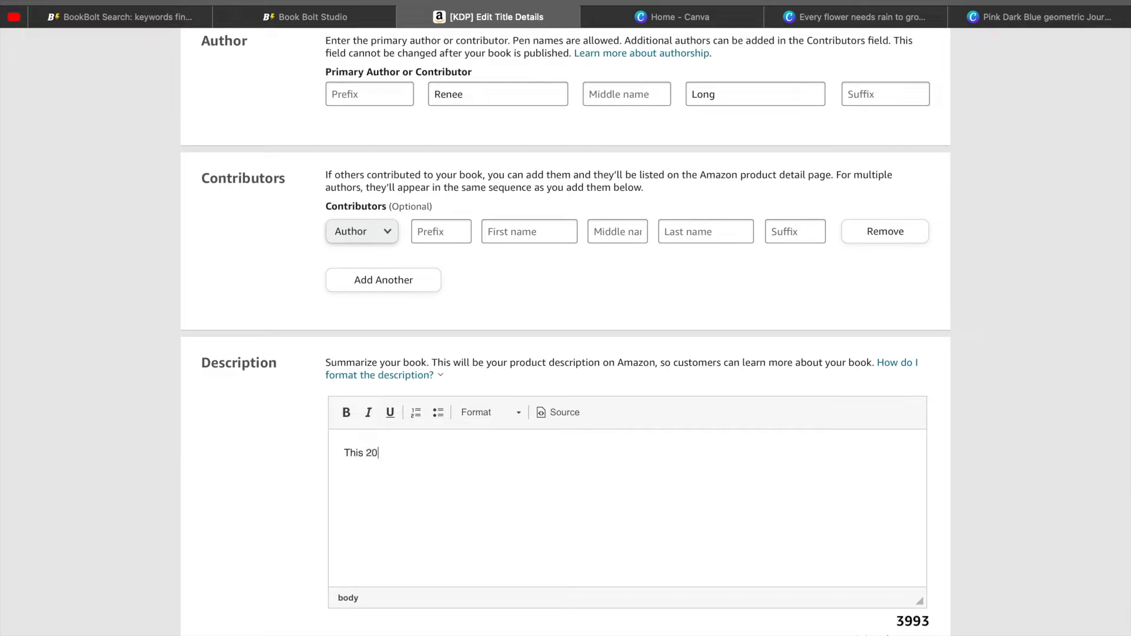
text(Journal hold a)
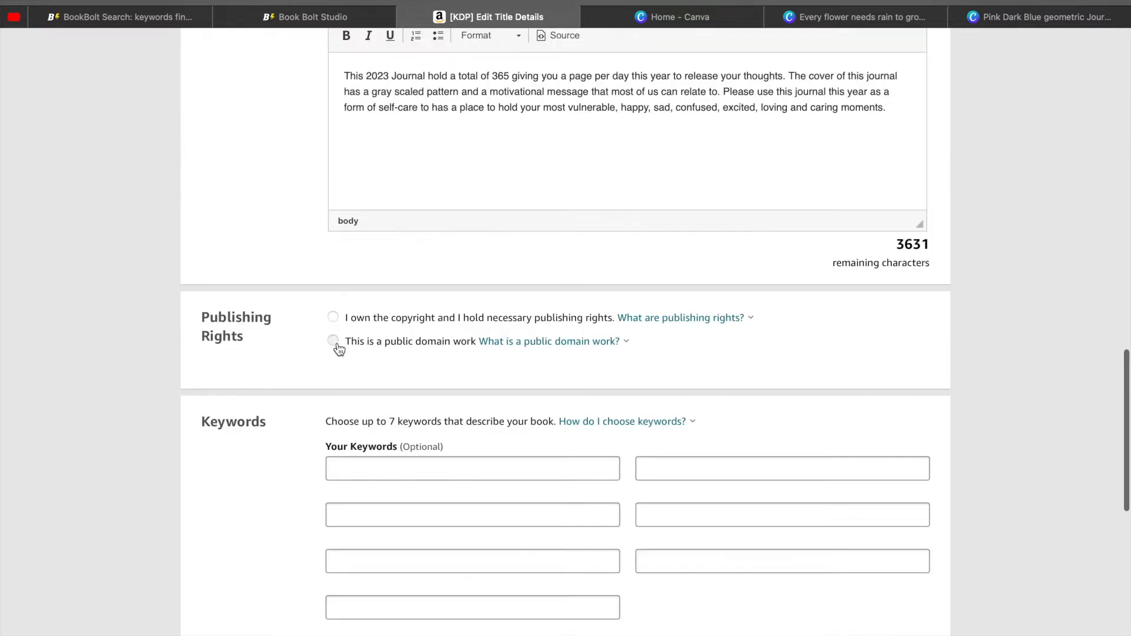
Declare the book a public domain work and enter "2023 Journal" as the first keyword.
click(344, 346)
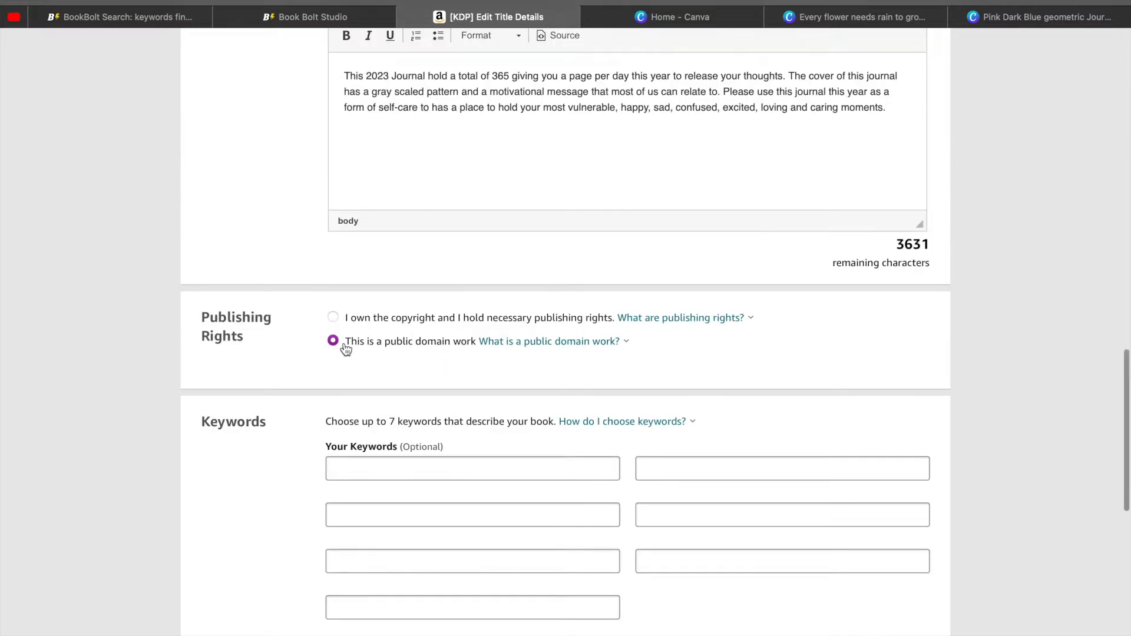
click(390, 465)
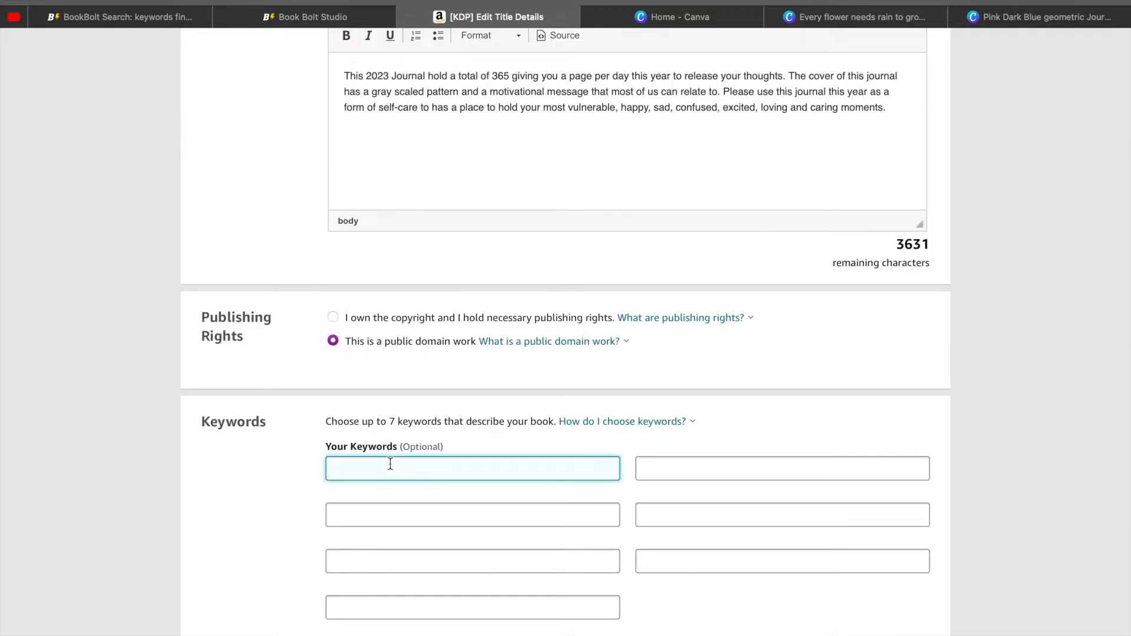
text(2023 Journ)
key(BackSpace)
key(BackSpace)
text(rnal)
click(443, 522)
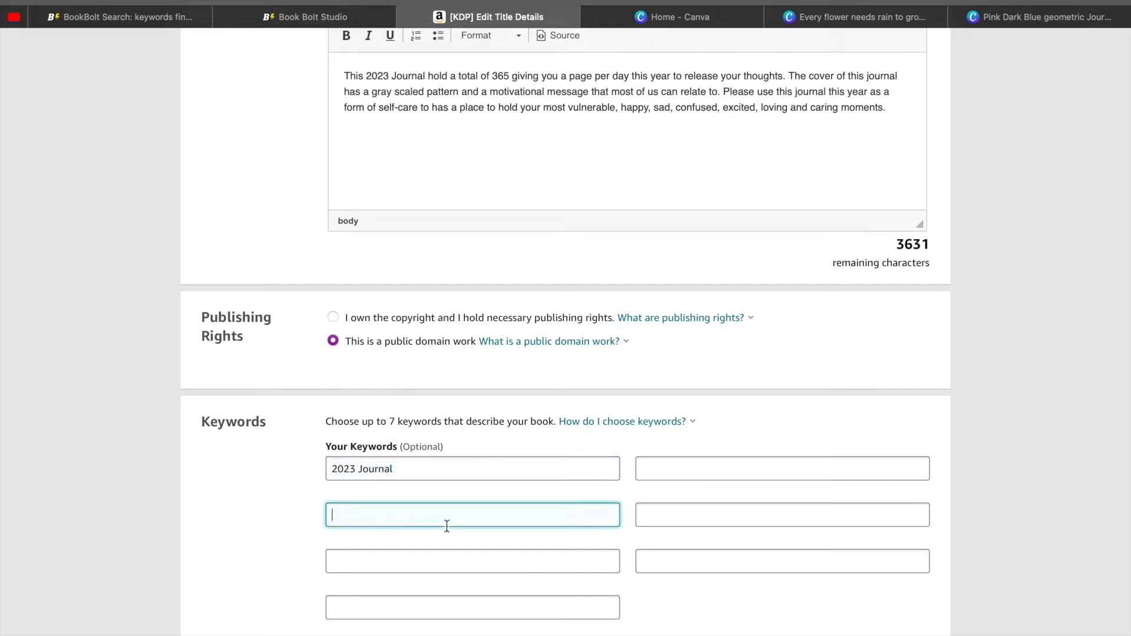
Switch to the BookBolt keyword research page, search for "journals" and look through the suggested keyword phrases.
click(124, 16)
click(412, 200)
text(journ)
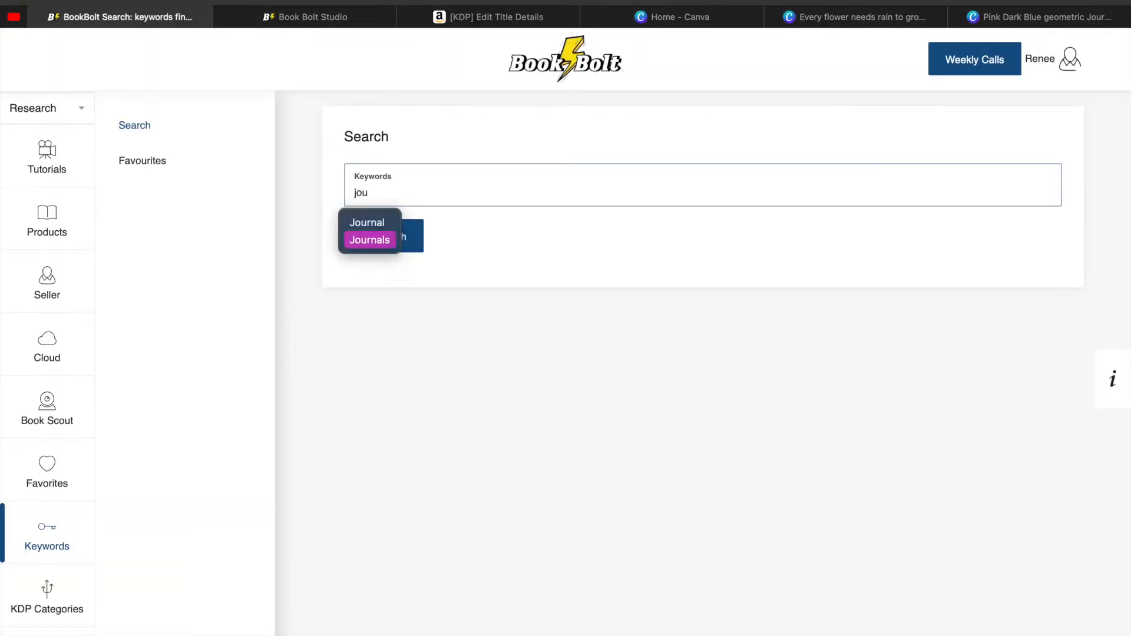
click(373, 244)
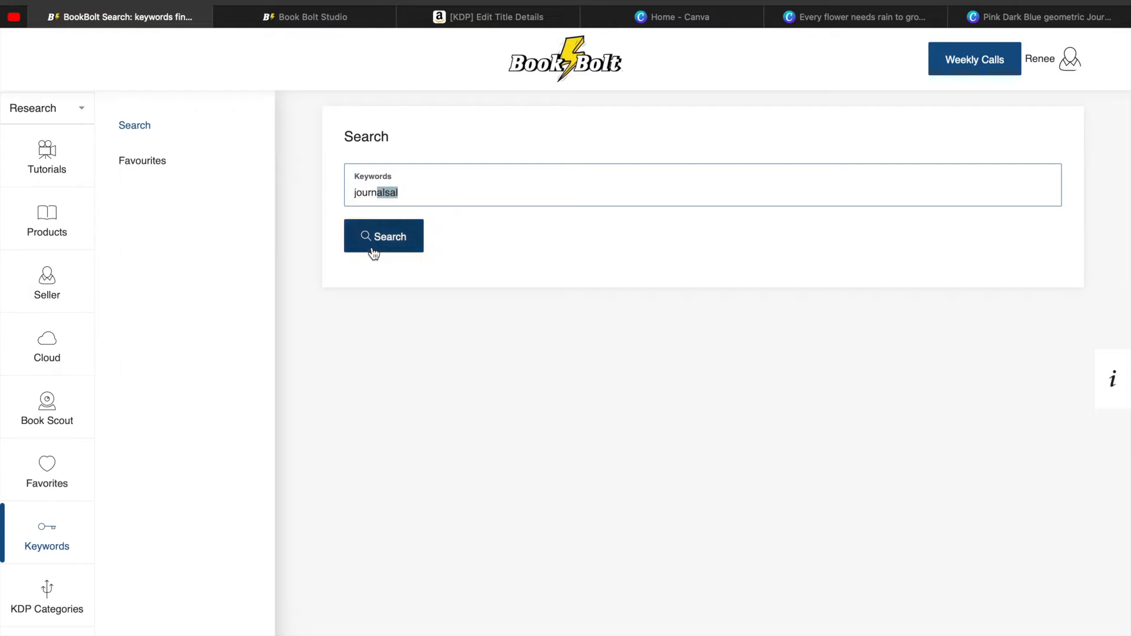
click(444, 209)
click(443, 197)
key(BackSpace)
key(BackSpace)
key(BackSpace)
text(s)
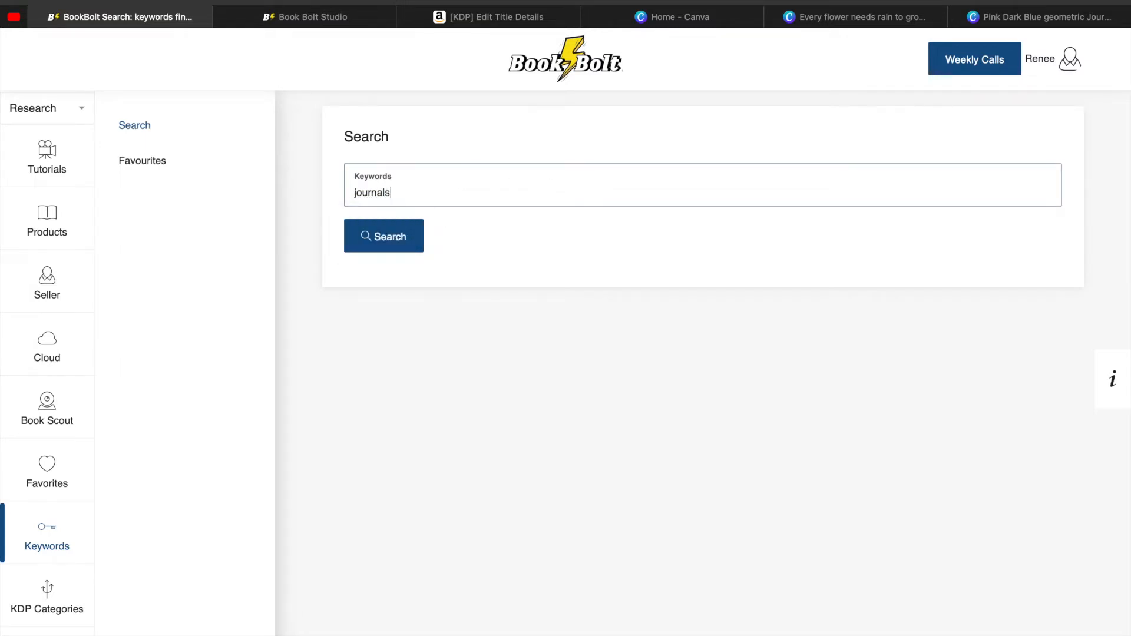
click(380, 242)
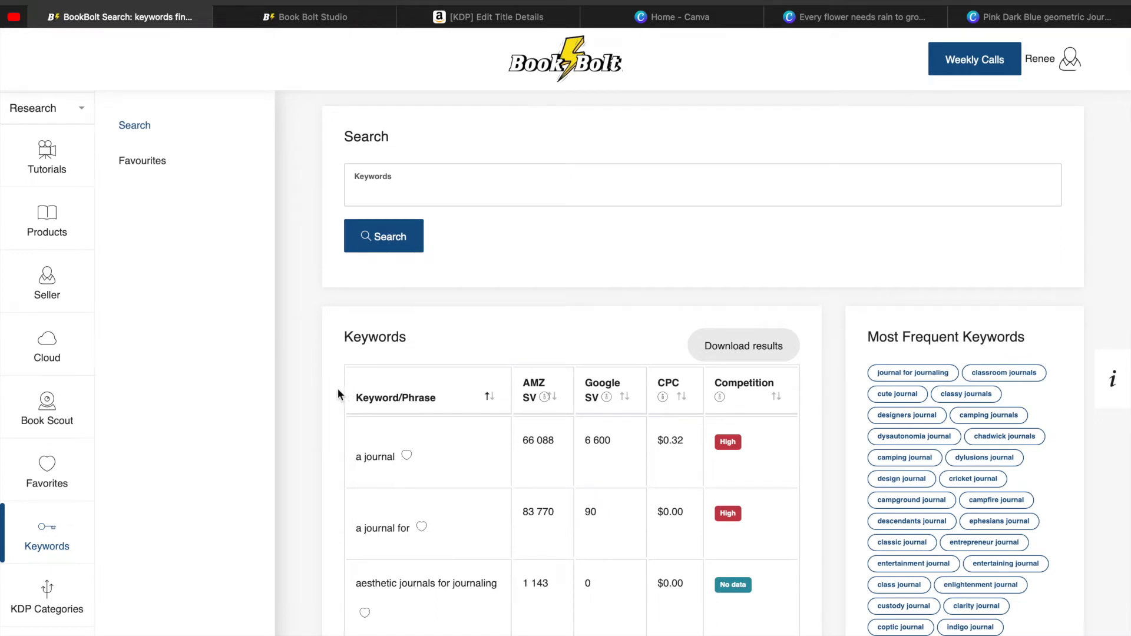
scroll(337, 388, down, 3)
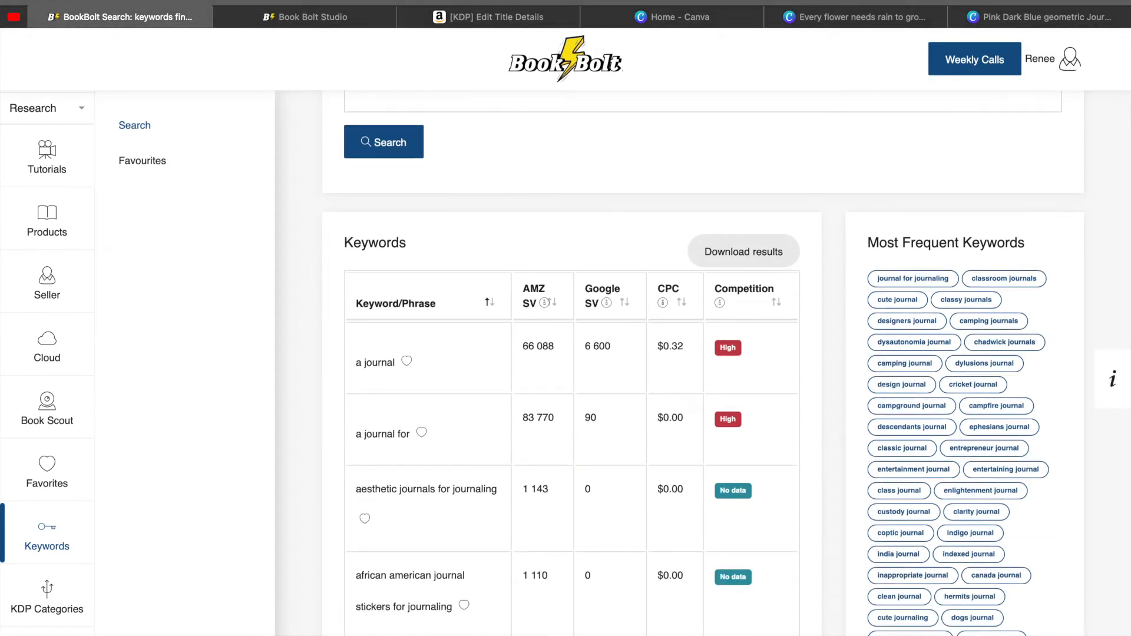
scroll(727, 354, down, 5)
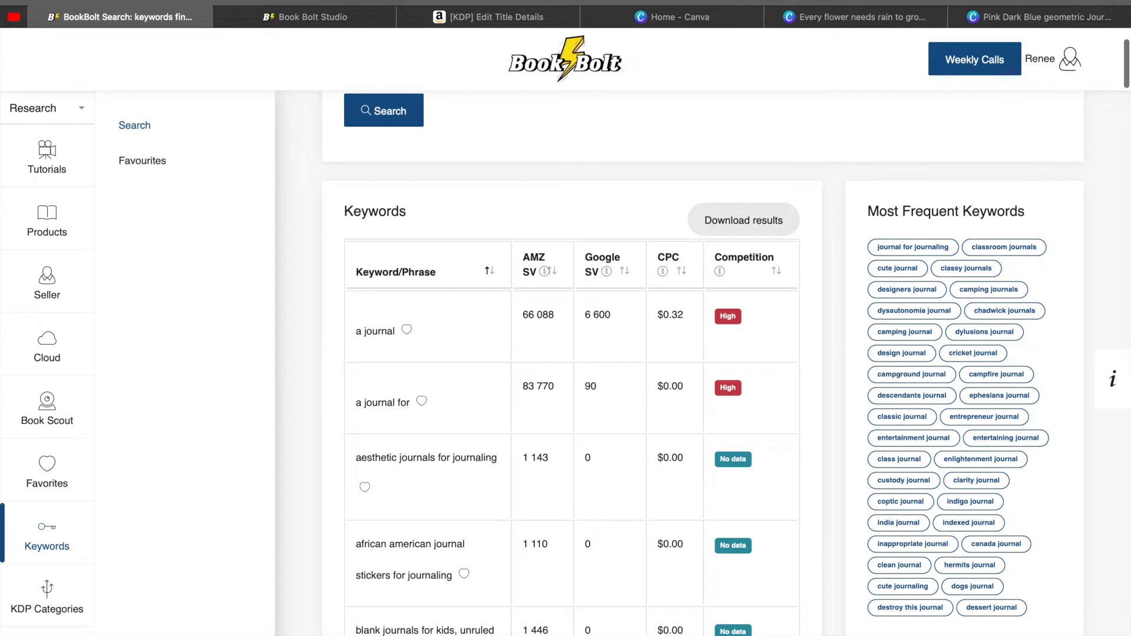
scroll(718, 60, down, 3)
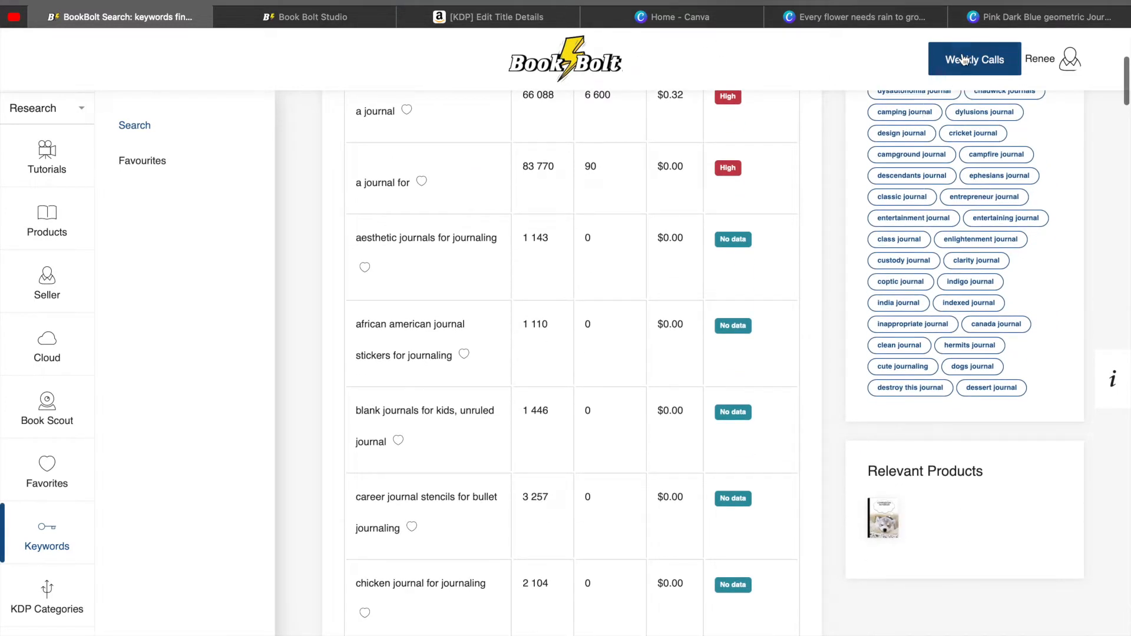
Return to the KDP title details and enter "as journal" and "aesthethic" as the second and third keywords.
click(498, 21)
click(422, 505)
text(as journal)
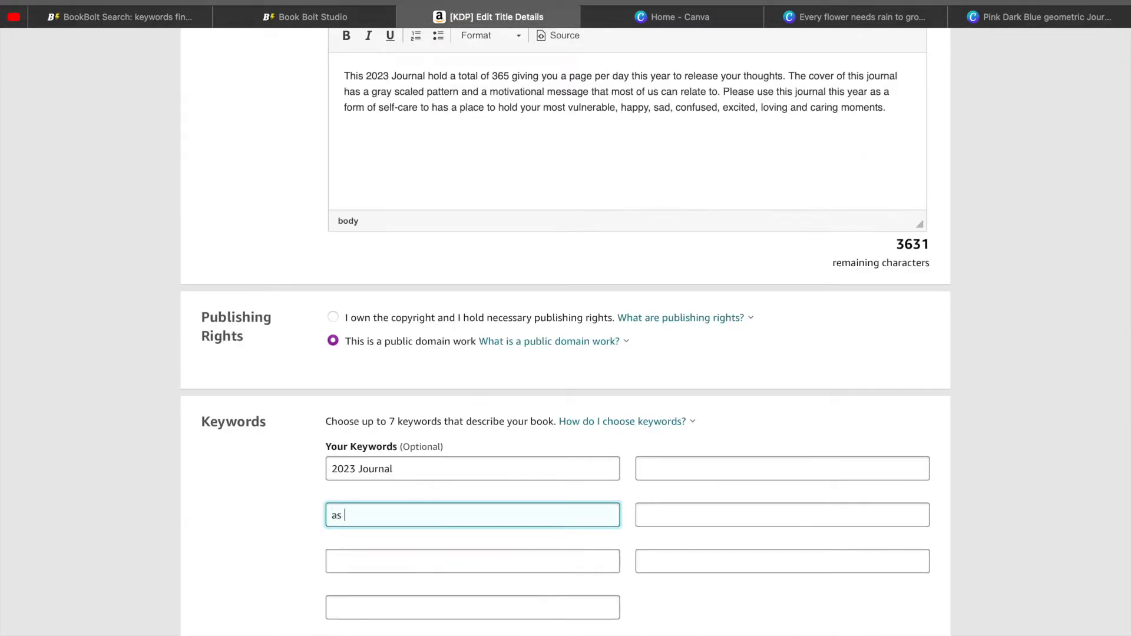
click(416, 553)
text(aesthethic)
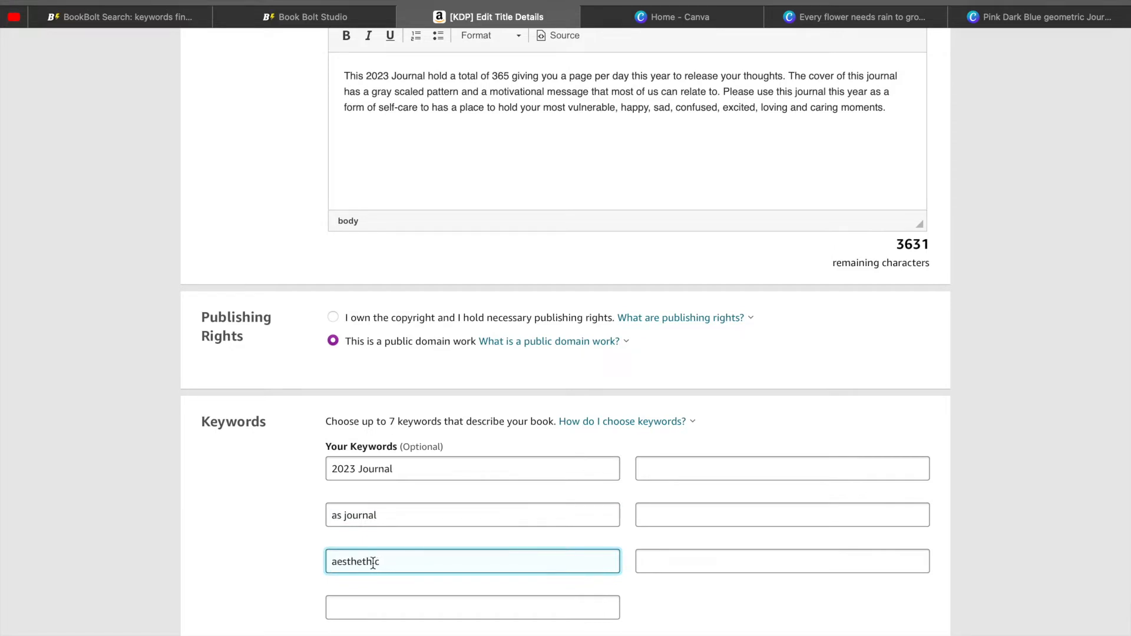
Correct and extend the third keyword so it reads "aesthetic journal for journaling".
click(373, 563)
key(BackSpace)
click(389, 566)
text(journal for jorning)
key(BackSpace)
key(BackSpace)
key(BackSpace)
key(BackSpace)
text(urnaling)
Enter "journaling" as the fourth keyword.
click(343, 611)
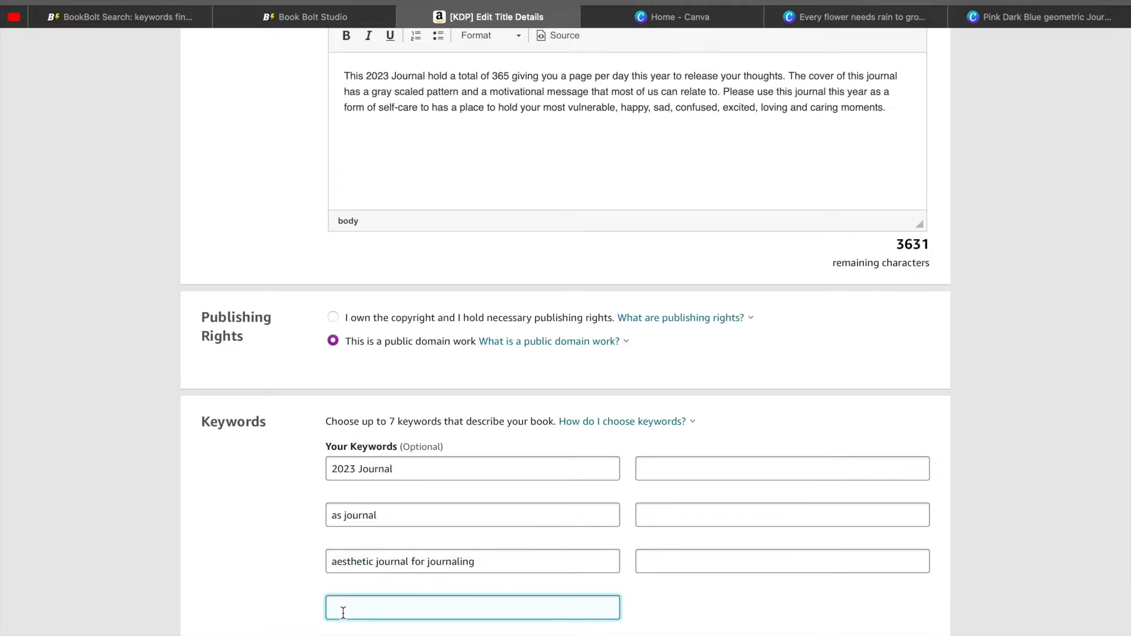
text(journ)
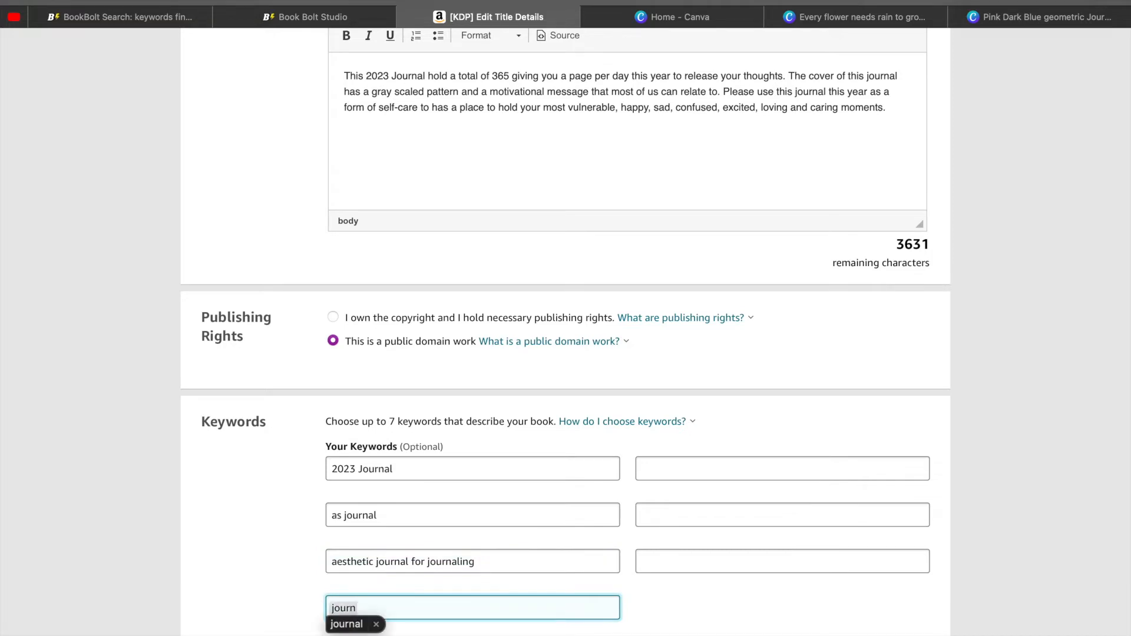
key(BackSpace)
text(naling)
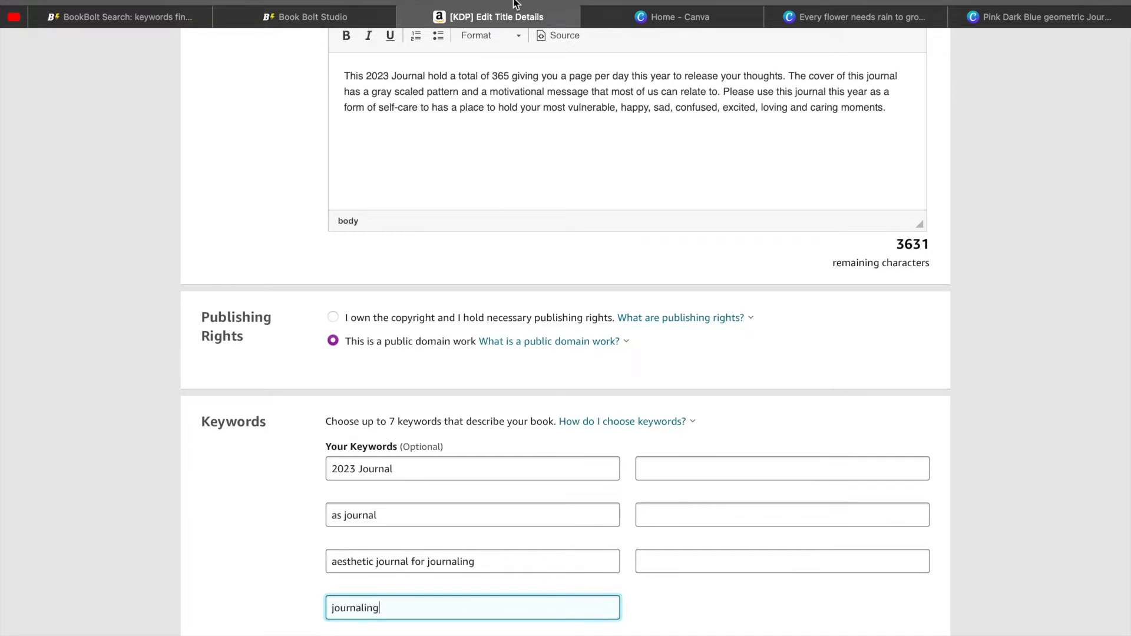
Check the suggested phrases on the BookBolt keyword page, and enter "a journal for" as the fifth keyword in the KDP title details.
click(157, 22)
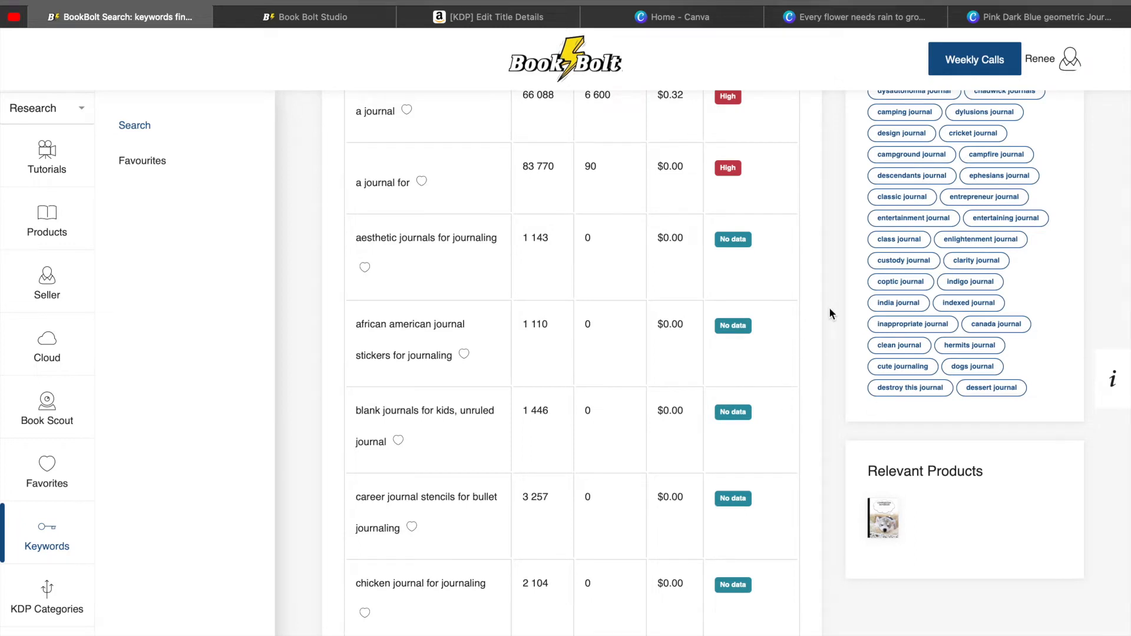
scroll(830, 309, down, 5)
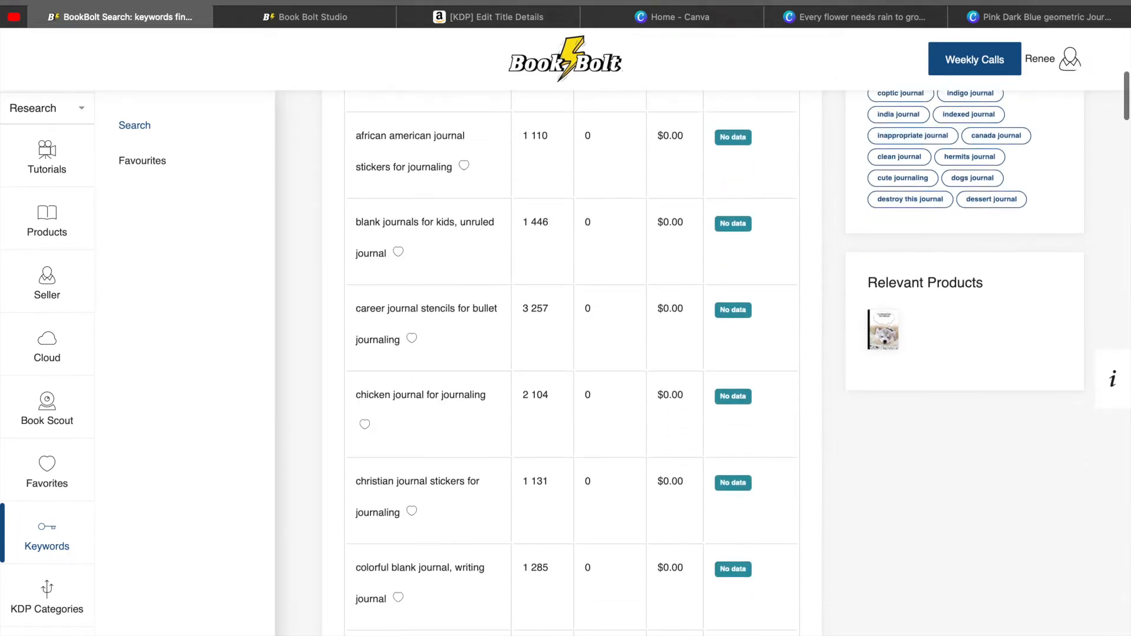
scroll(829, 309, down, 1)
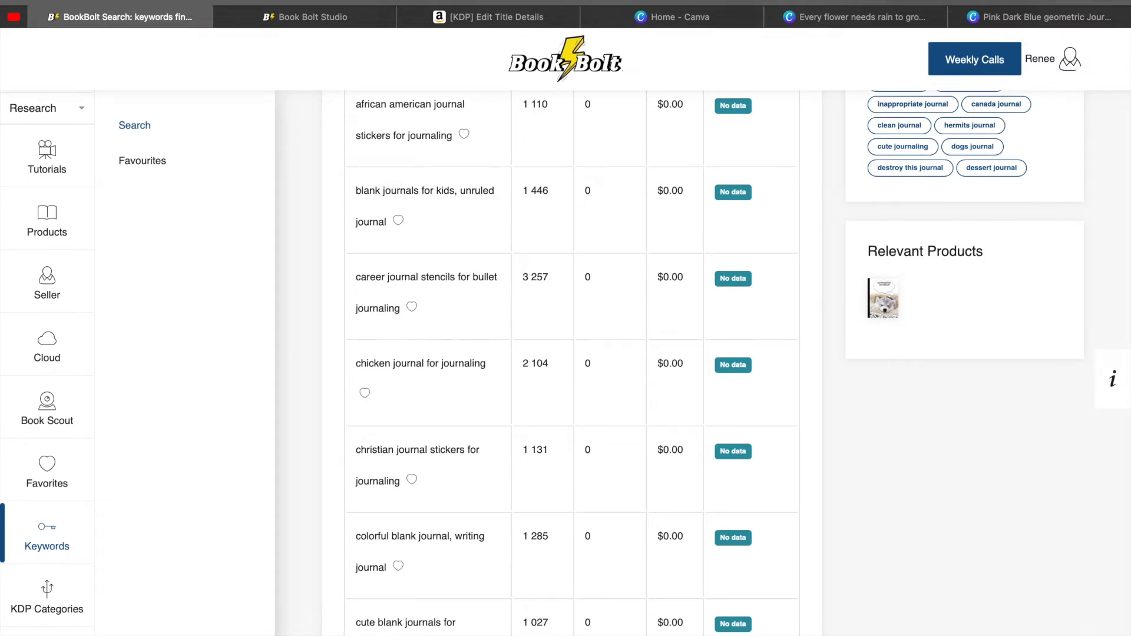
scroll(739, 354, down, 2)
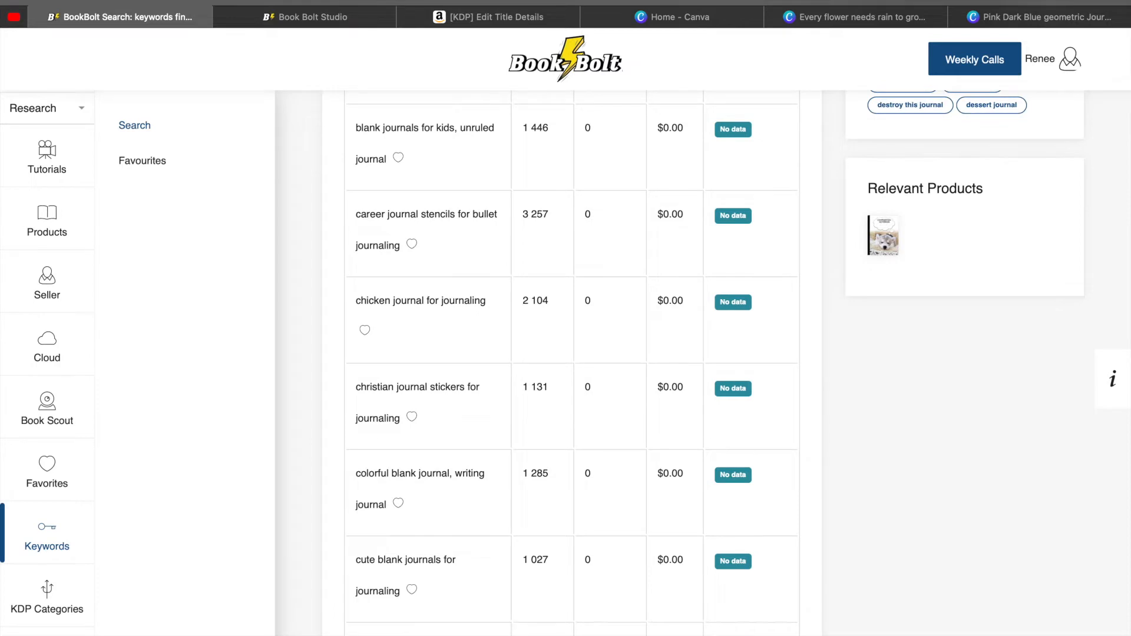
scroll(739, 354, up, 9)
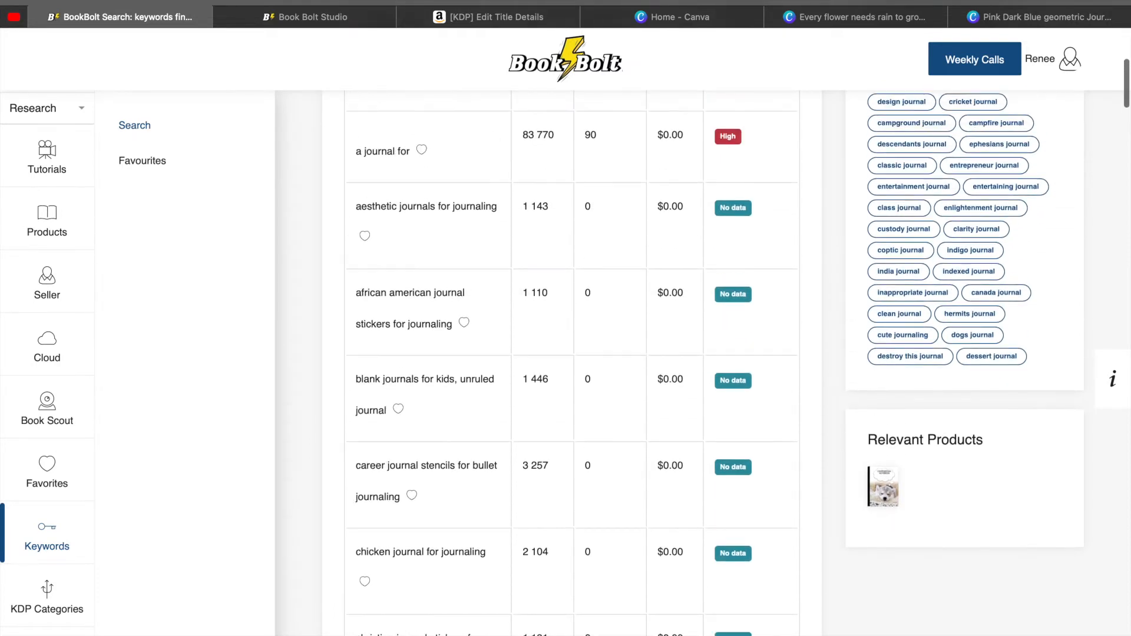
scroll(565, 353, up, 3)
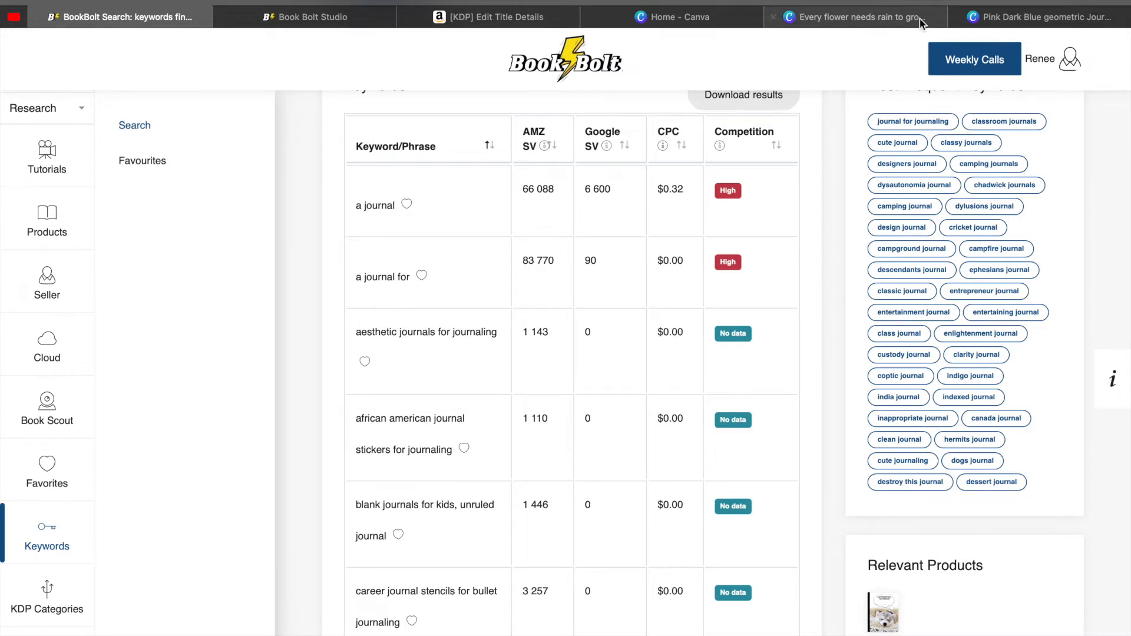
click(454, 17)
click(707, 467)
text(a jo)
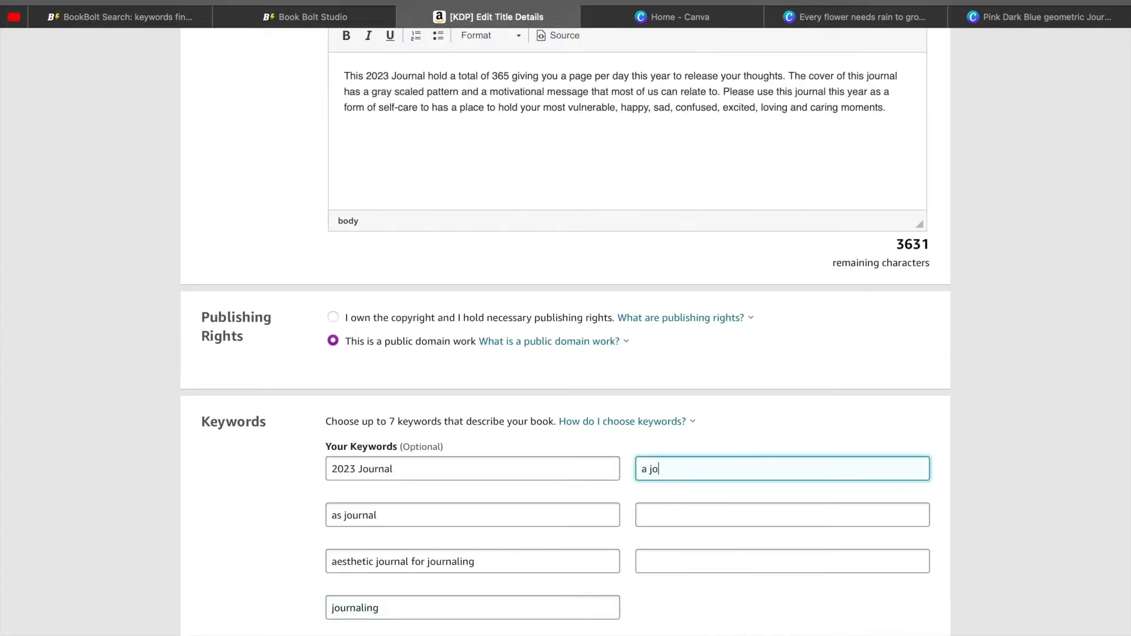
text(urnal for)
Enter "cute journal for journaling" as the sixth keyword.
click(689, 507)
text(cute)
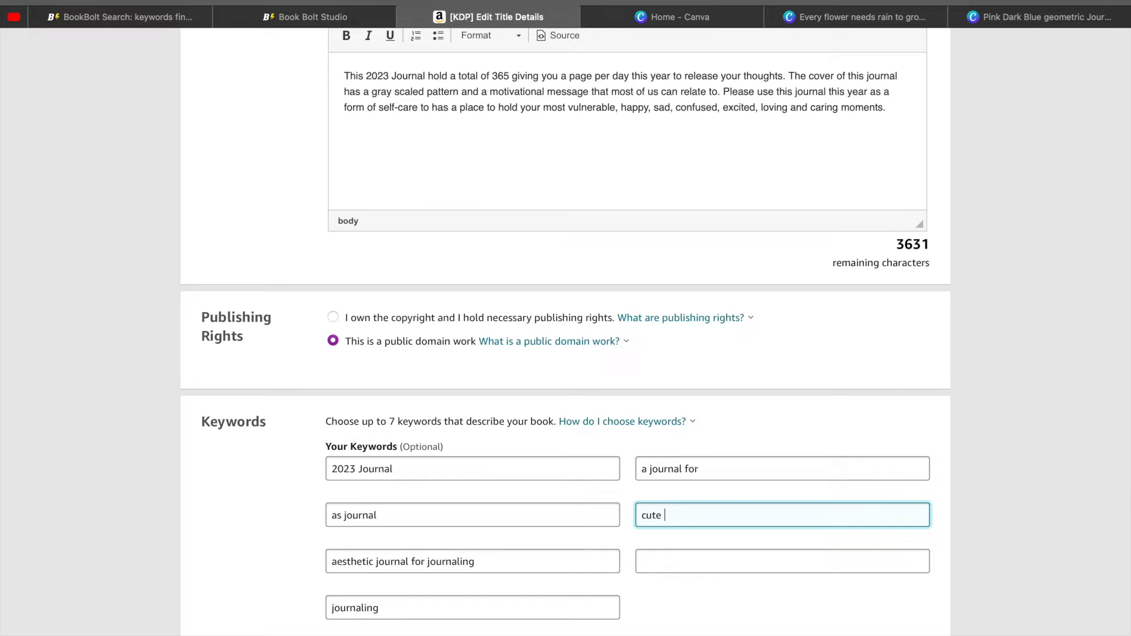
text( journ)
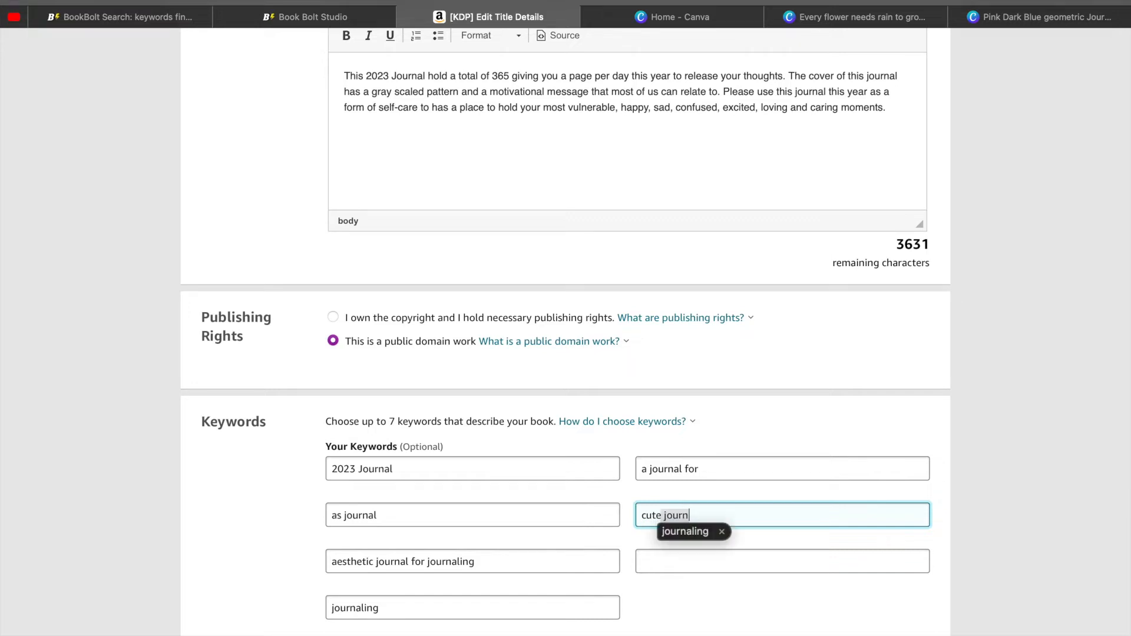
text(al for jo)
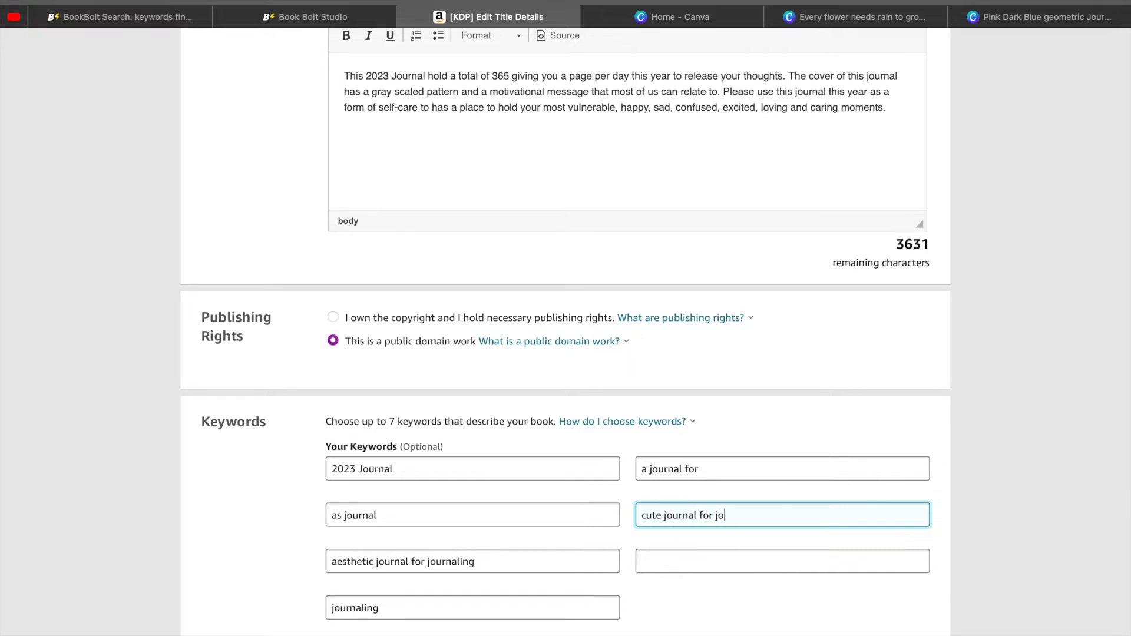
text(urnaling)
Switch to the BookBolt keyword page and compare the search volume and competition of further journal phrases.
click(158, 19)
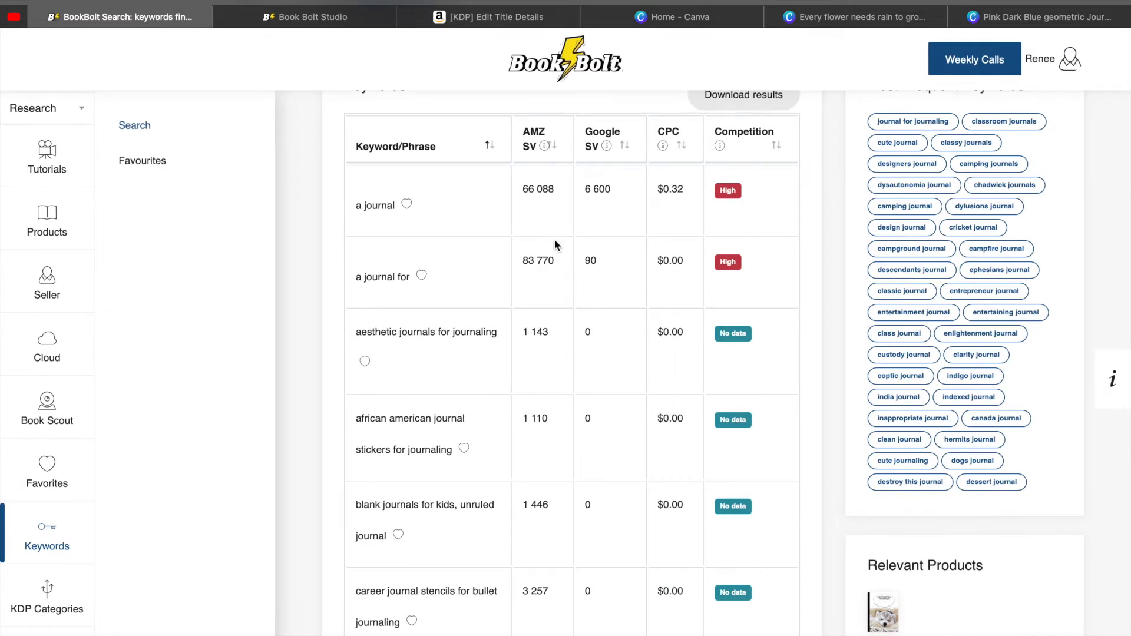
scroll(566, 353, down, 8)
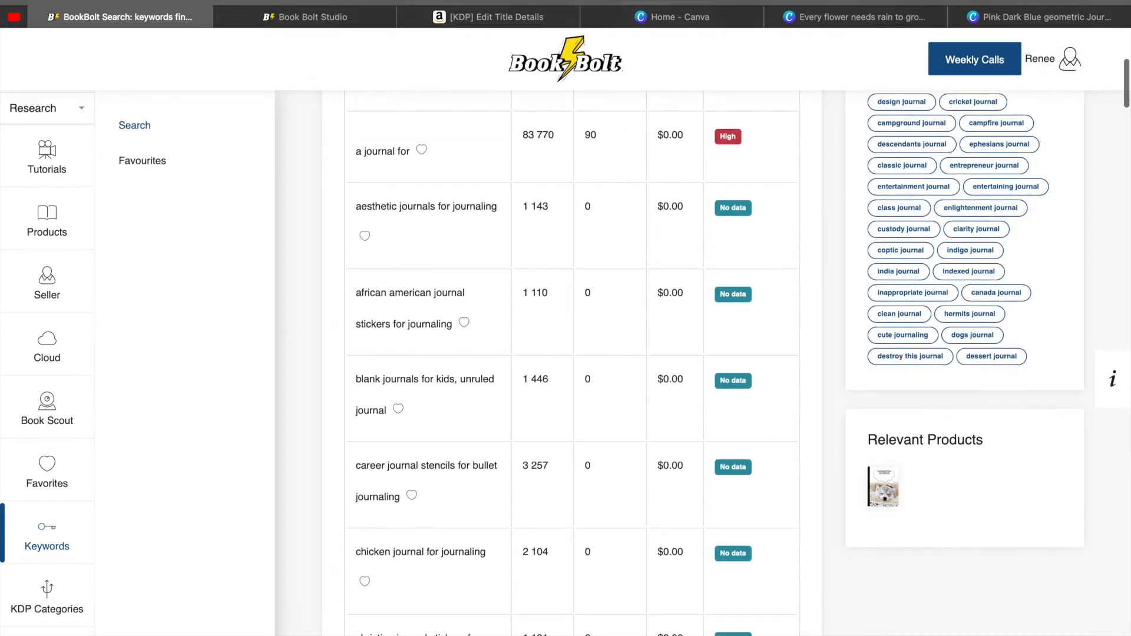
scroll(565, 354, down, 3)
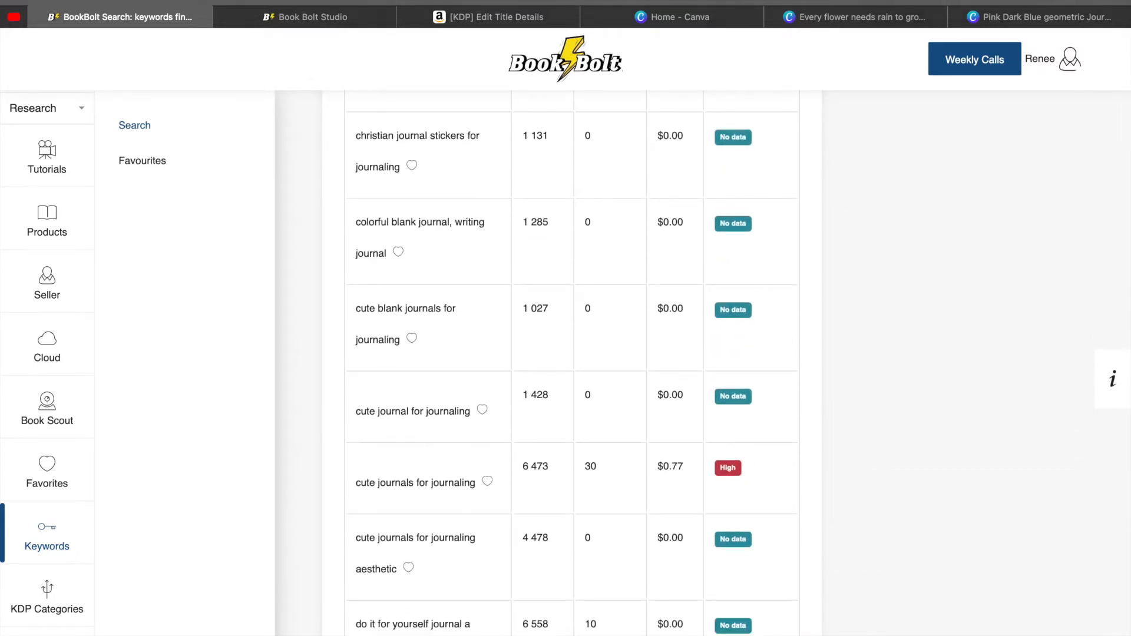
scroll(566, 354, down, 1)
scroll(566, 354, down, 1)
scroll(566, 353, down, 5)
scroll(566, 353, down, 6)
scroll(566, 354, down, 3)
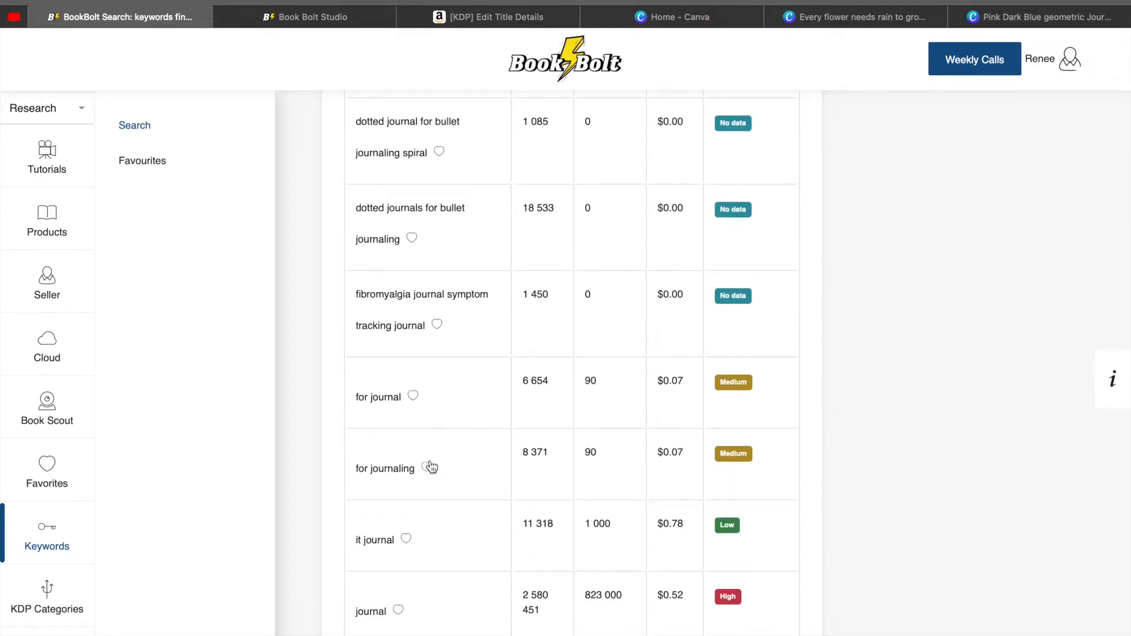
scroll(431, 467, down, 1)
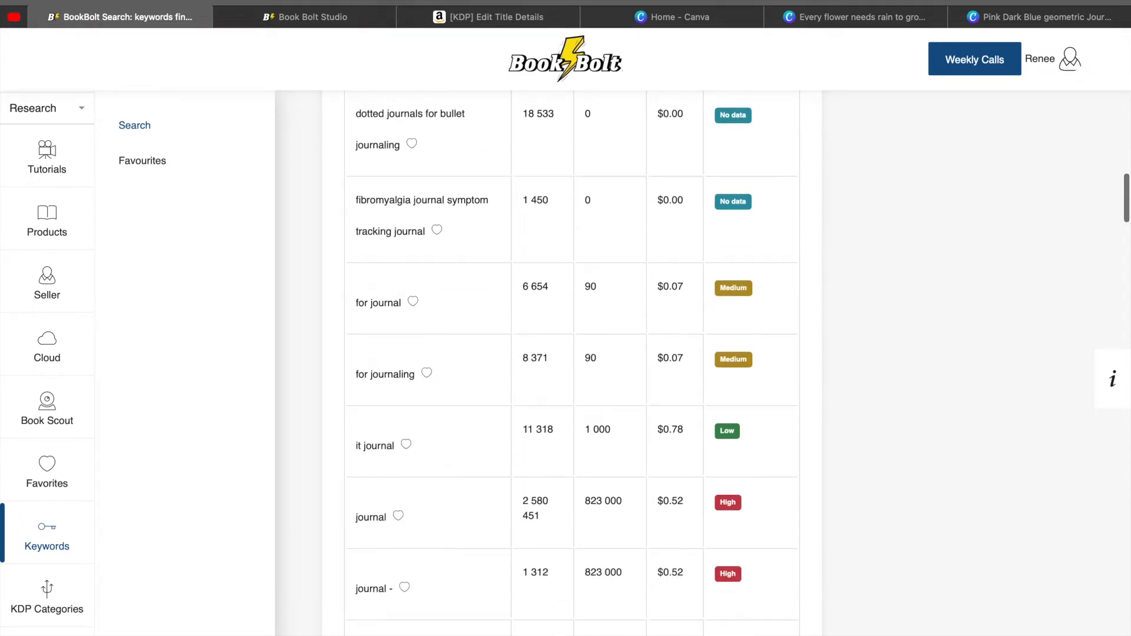
scroll(571, 360, down, 1)
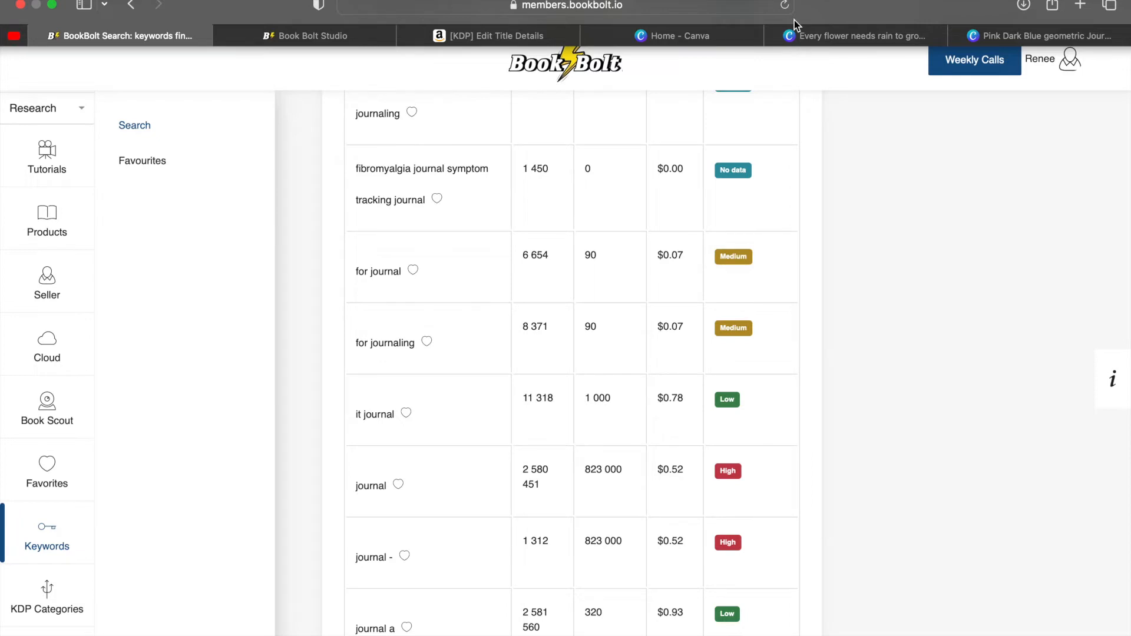
scroll(571, 353, up, 1)
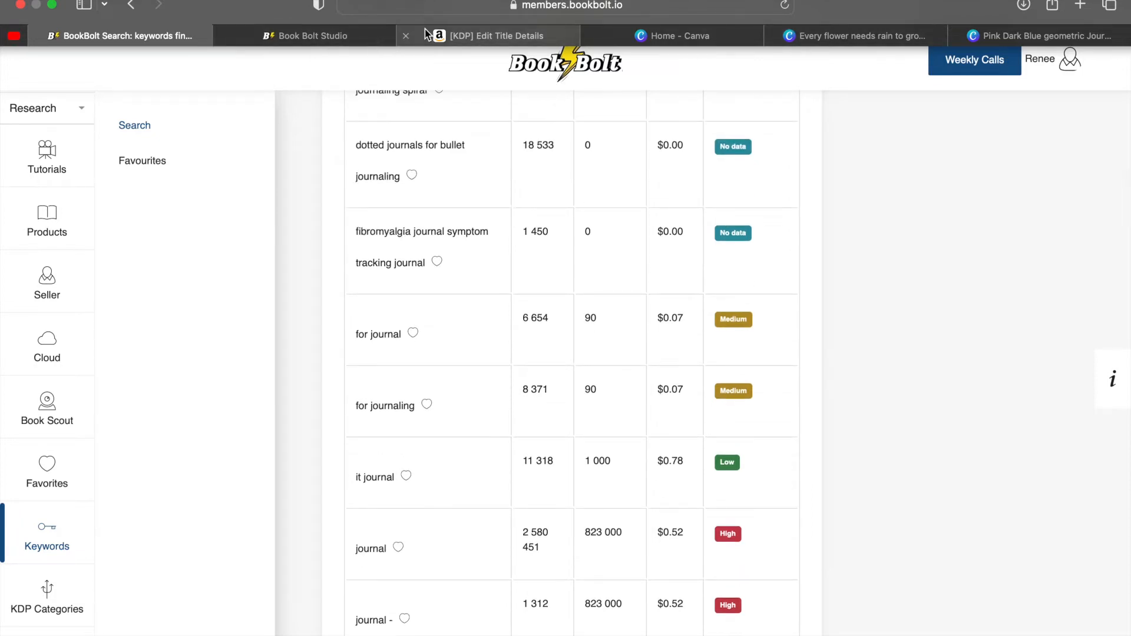
Return to the KDP title details, change the sixth keyword to "cute journals for journaling" and enter "for journaling" as the seventh.
click(454, 37)
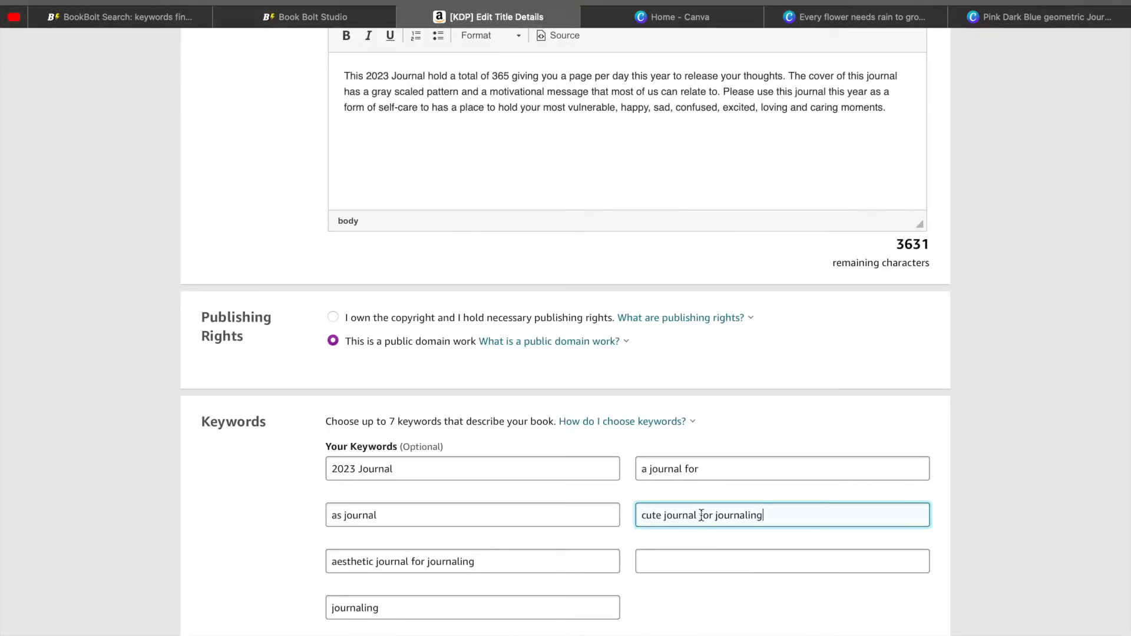
text(s)
click(683, 564)
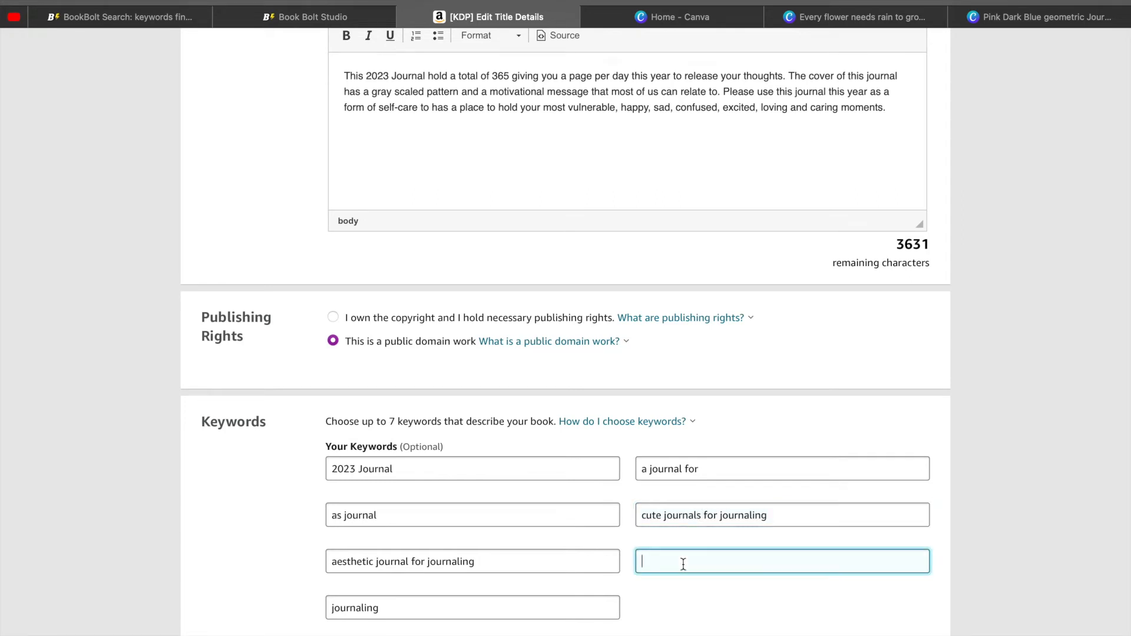
text(for journaling)
click(693, 590)
Select Nonfiction > Body, Mind & Spirit > General as the book's first browse category.
scroll(694, 592, down, 5)
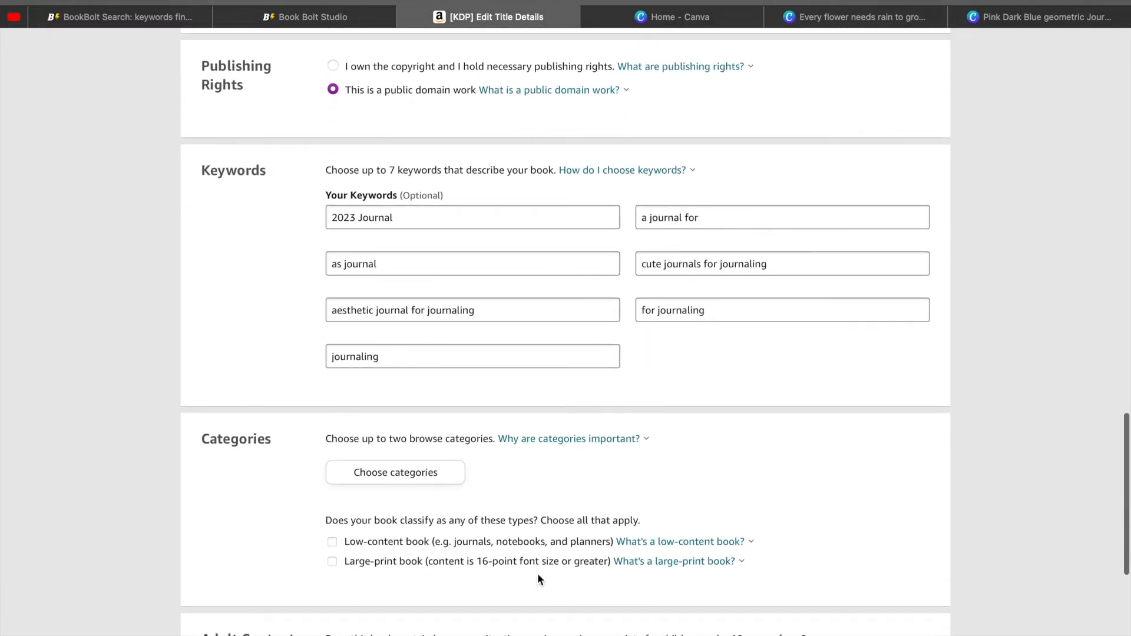
click(403, 476)
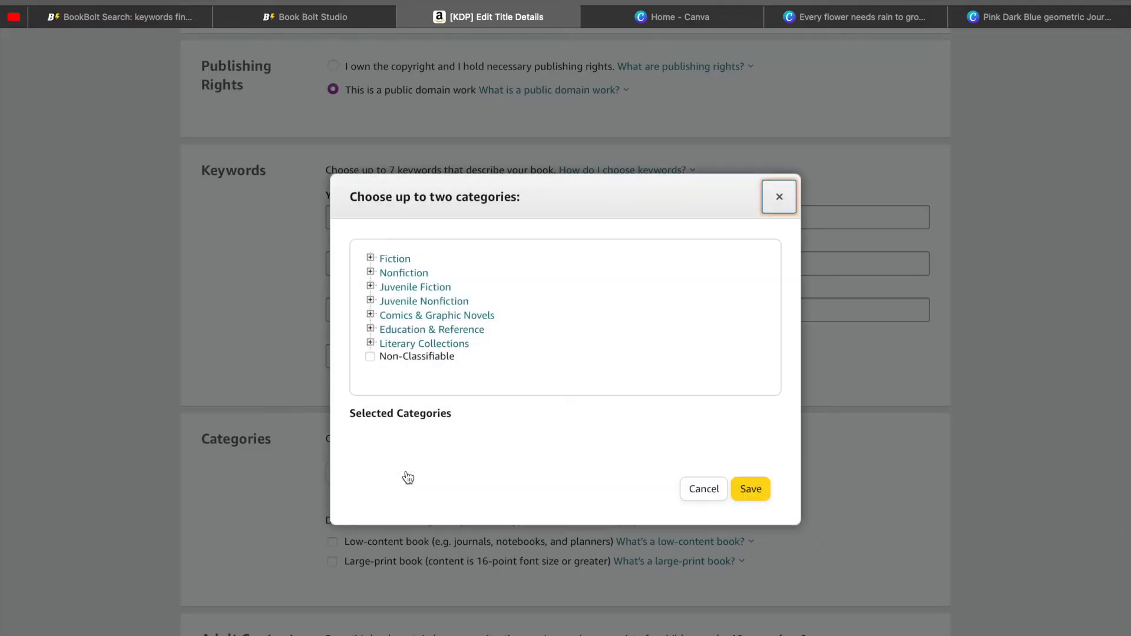
click(371, 272)
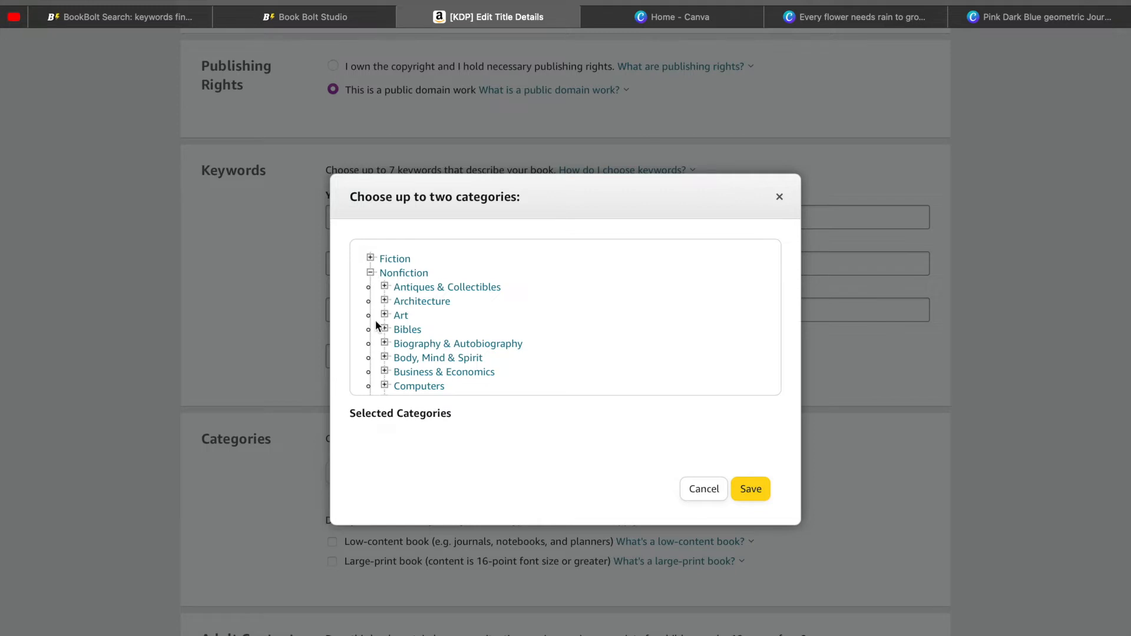
click(385, 358)
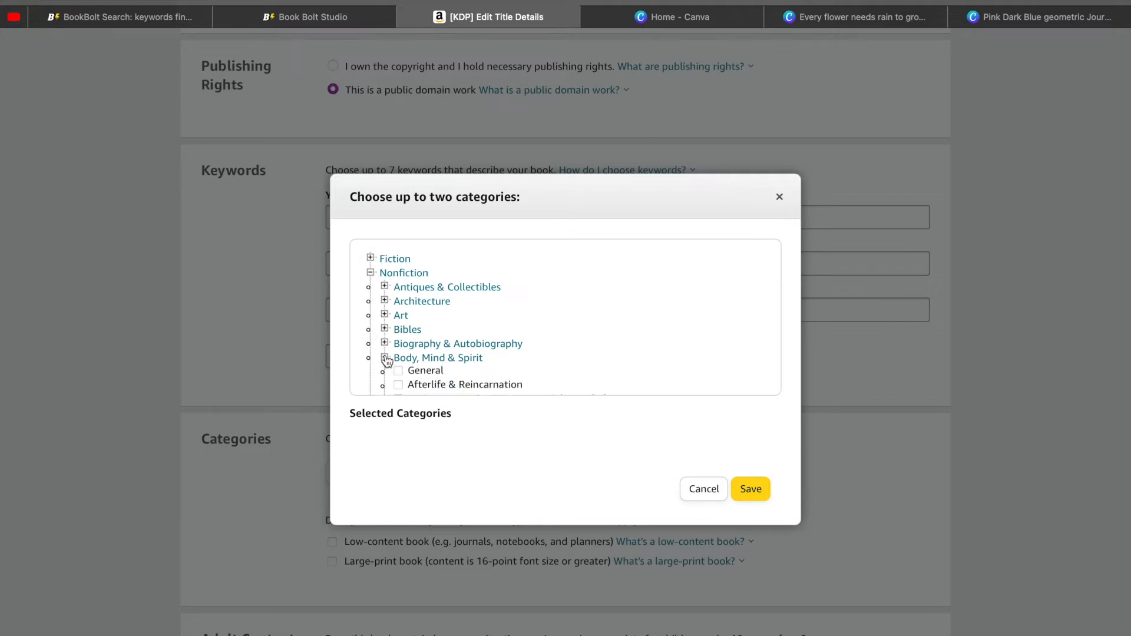
click(399, 372)
Save Mindfulness & Meditation under Body, Mind & Spirit as the second category, and classify the title as a low-content book.
scroll(400, 381, down, 5)
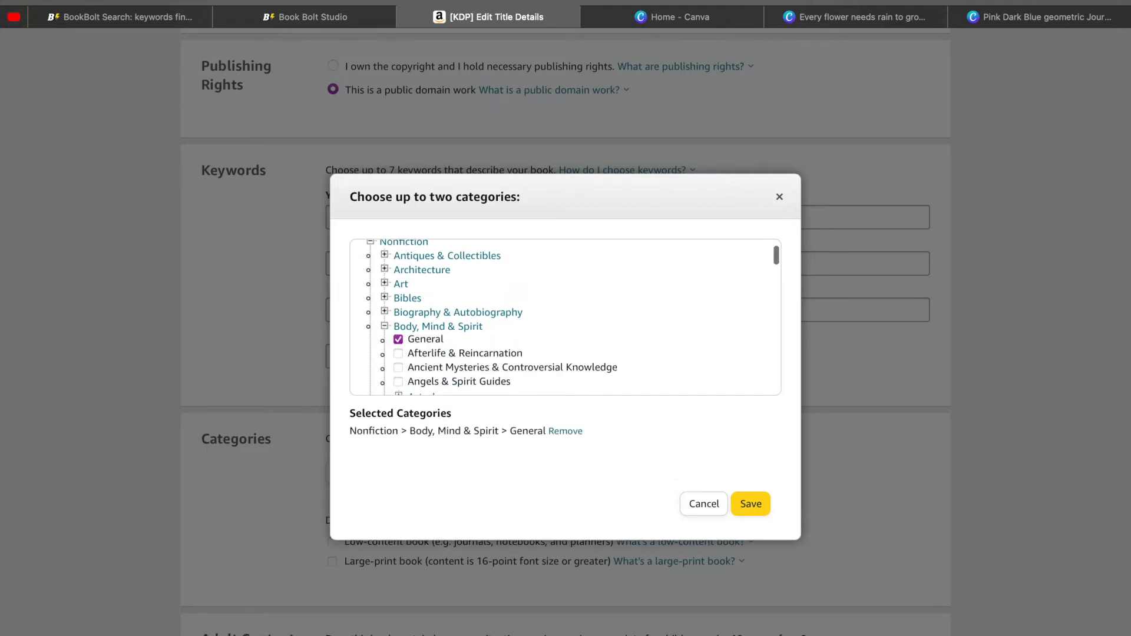
scroll(565, 317, down, 5)
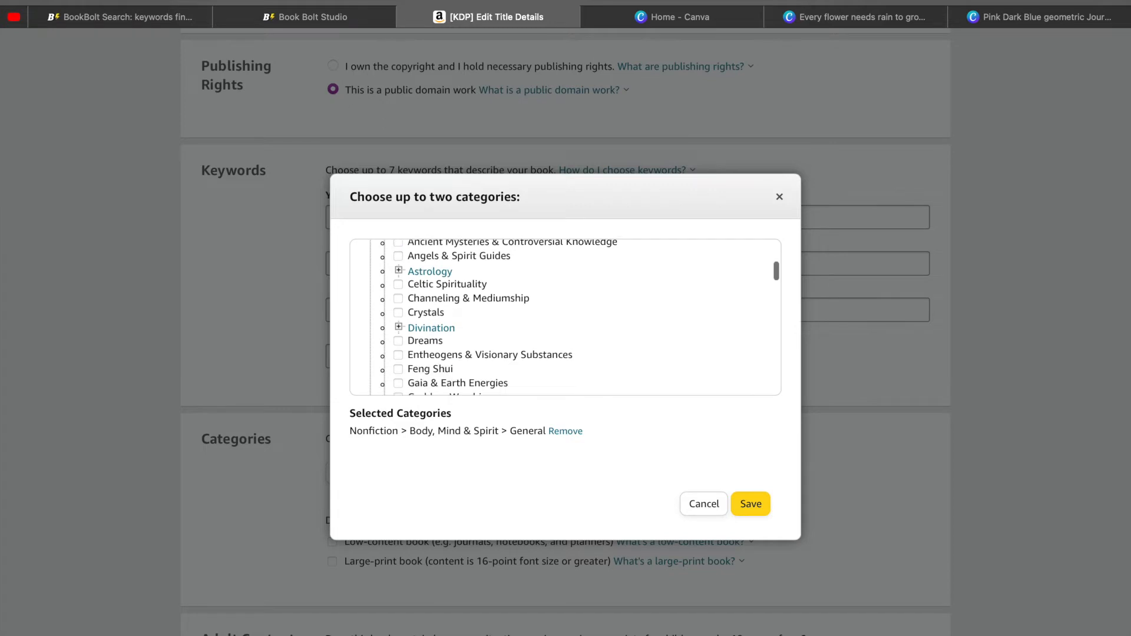
scroll(565, 317, down, 1)
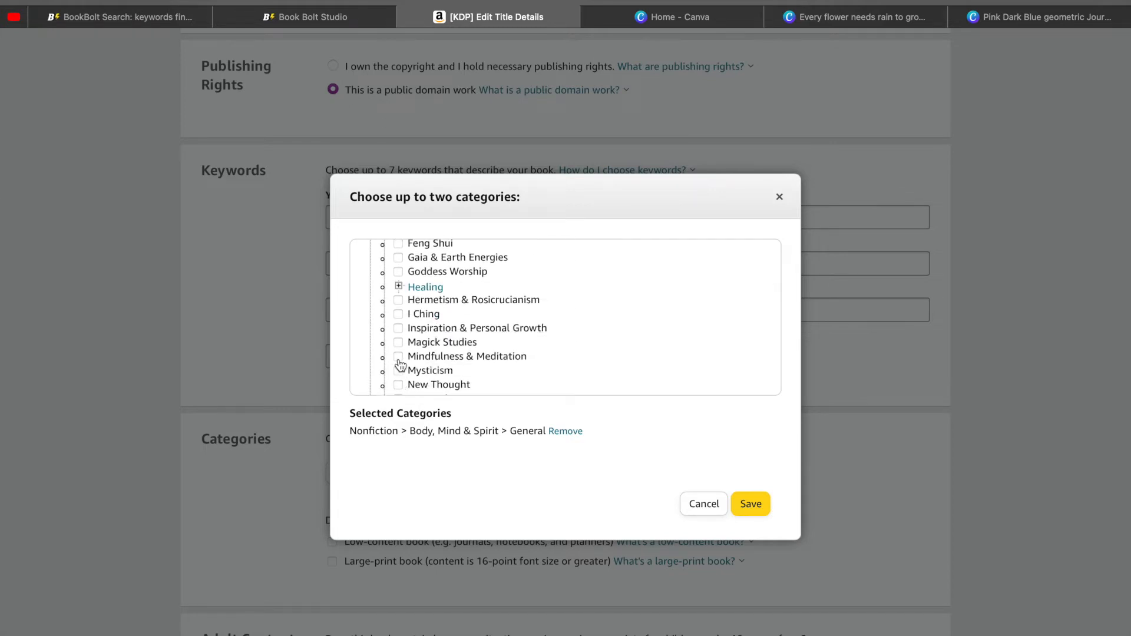
scroll(398, 362, down, 5)
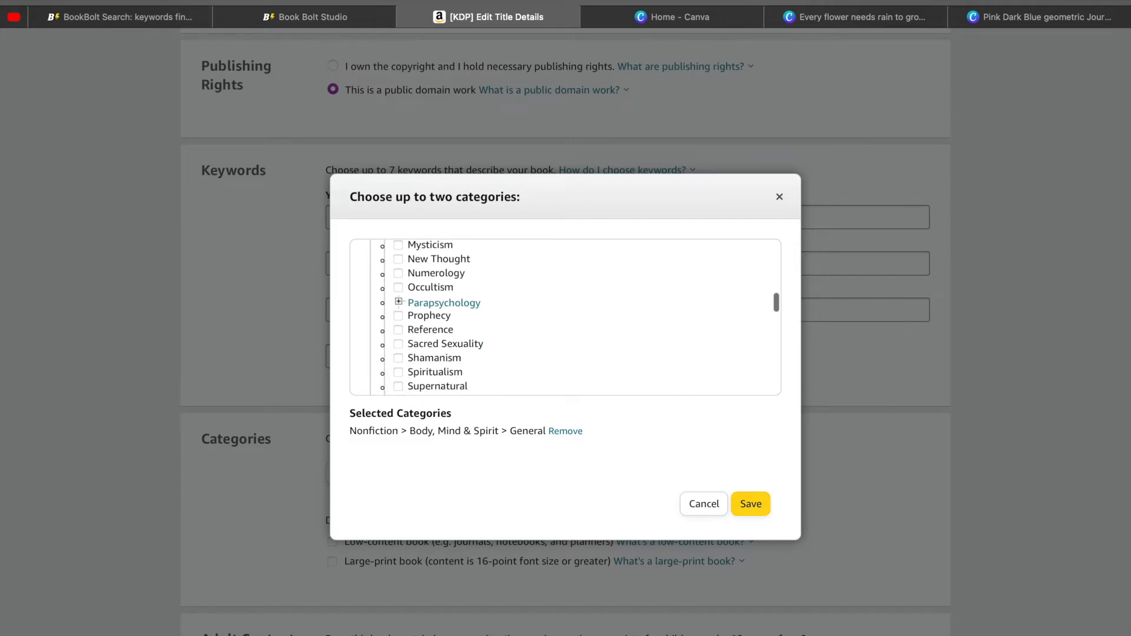
scroll(565, 317, down, 1)
scroll(409, 358, down, 3)
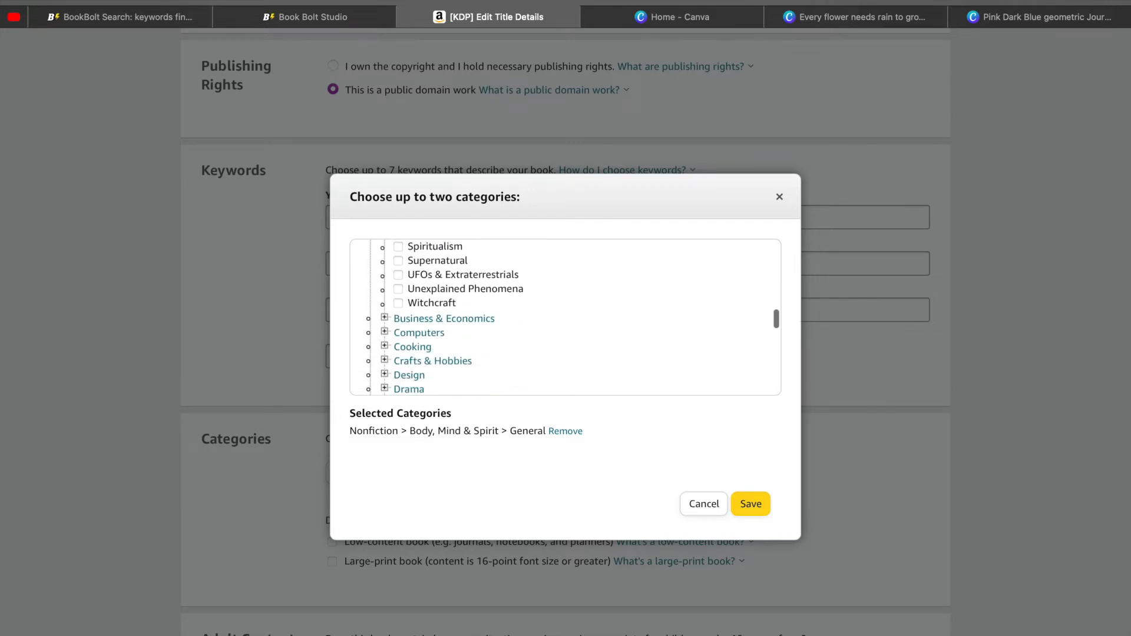
scroll(408, 357, up, 8)
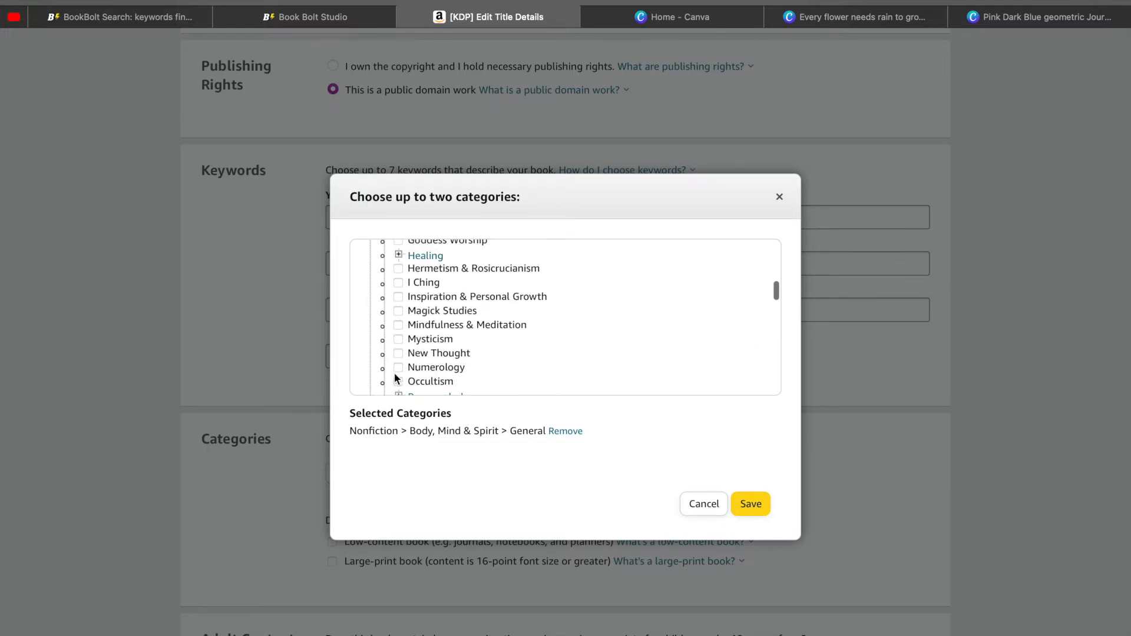
click(399, 330)
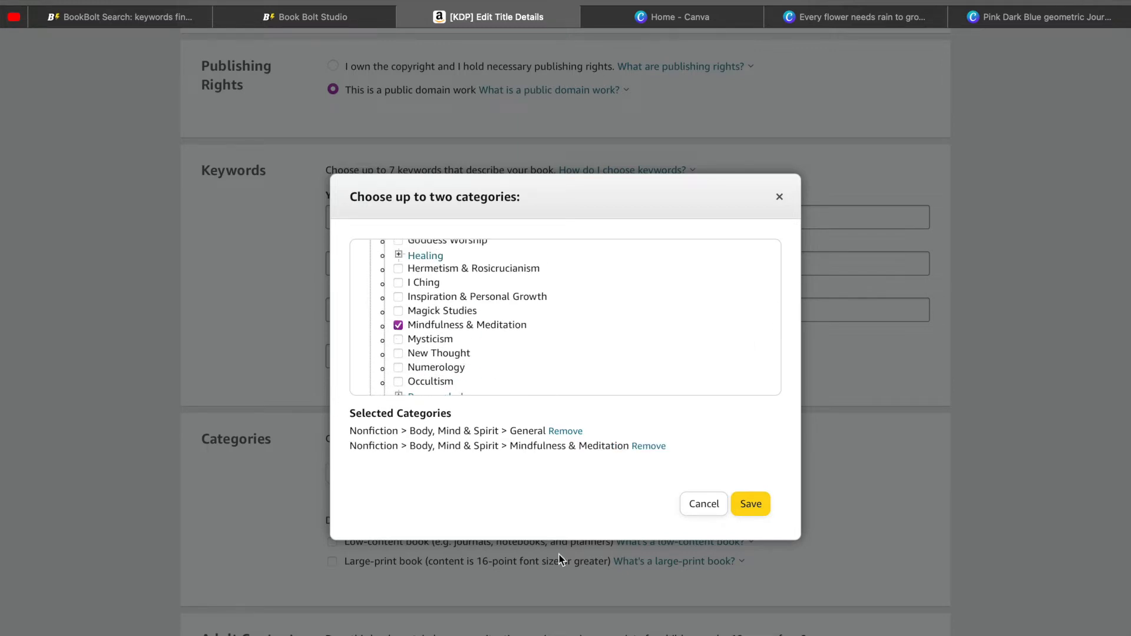
click(759, 504)
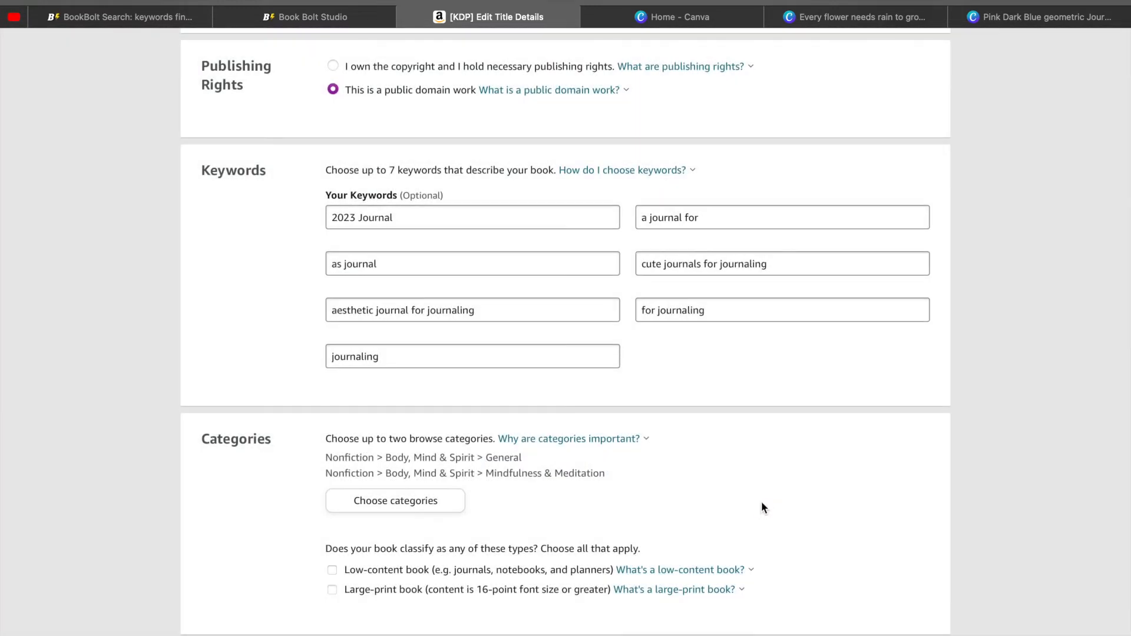
click(333, 571)
scroll(259, 533, down, 3)
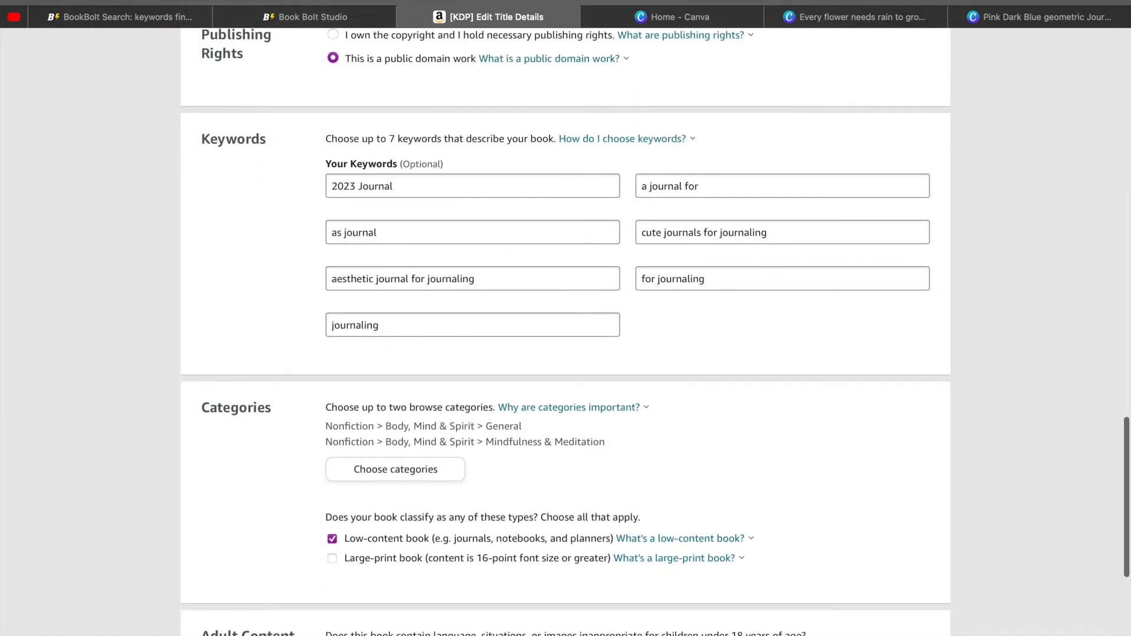
Declare that the book has no adult content, then save the paperback details and continue to the content stage.
scroll(565, 332, down, 1)
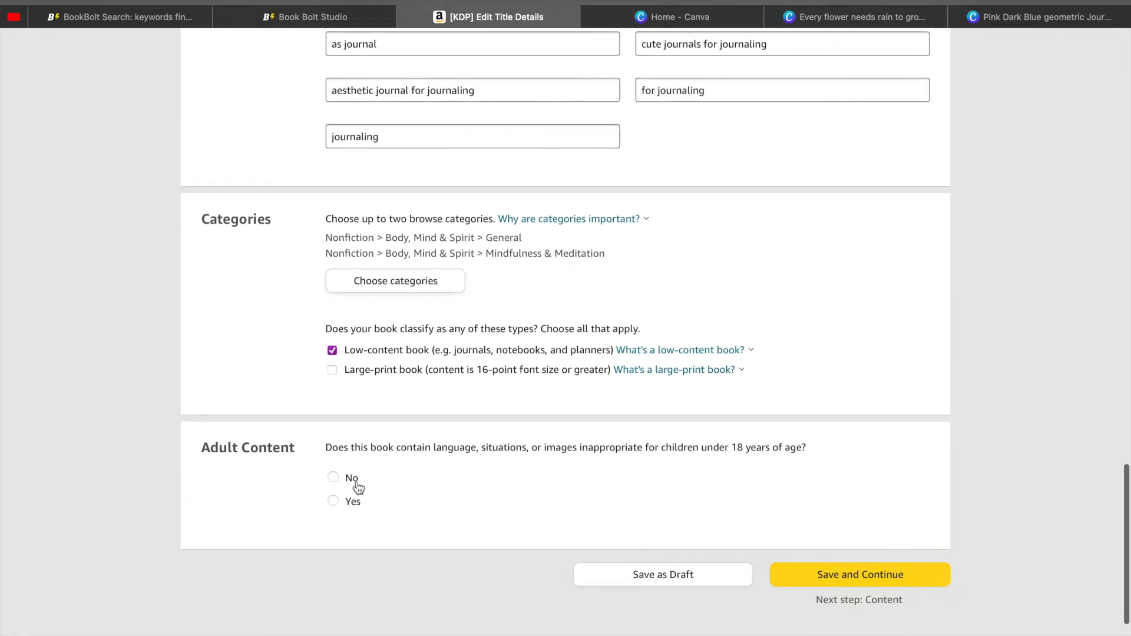
click(334, 479)
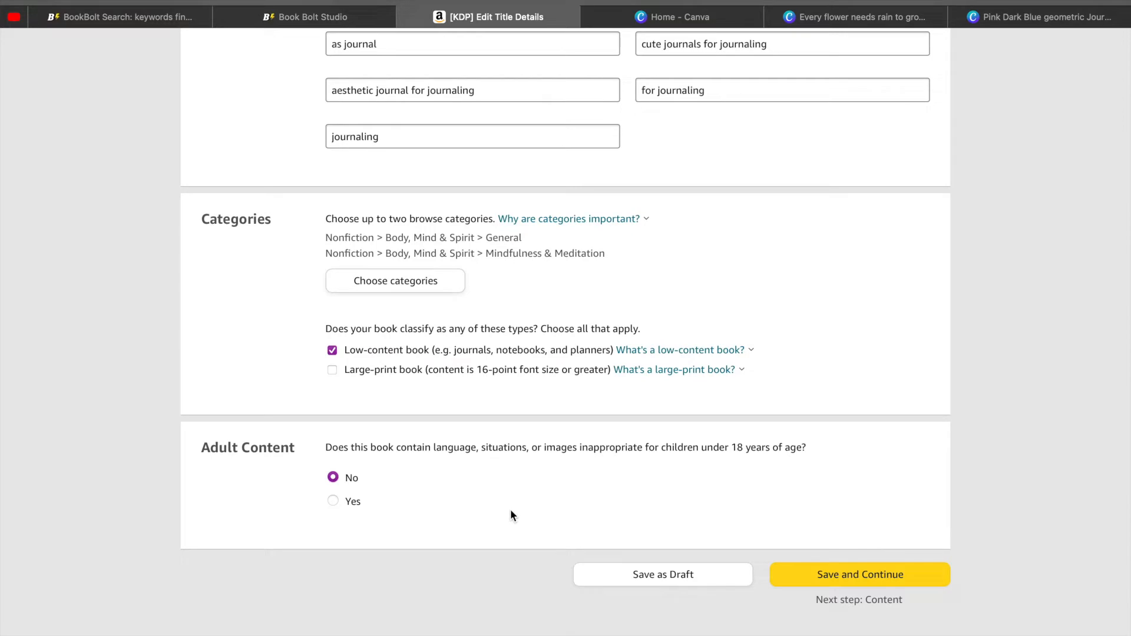
click(815, 576)
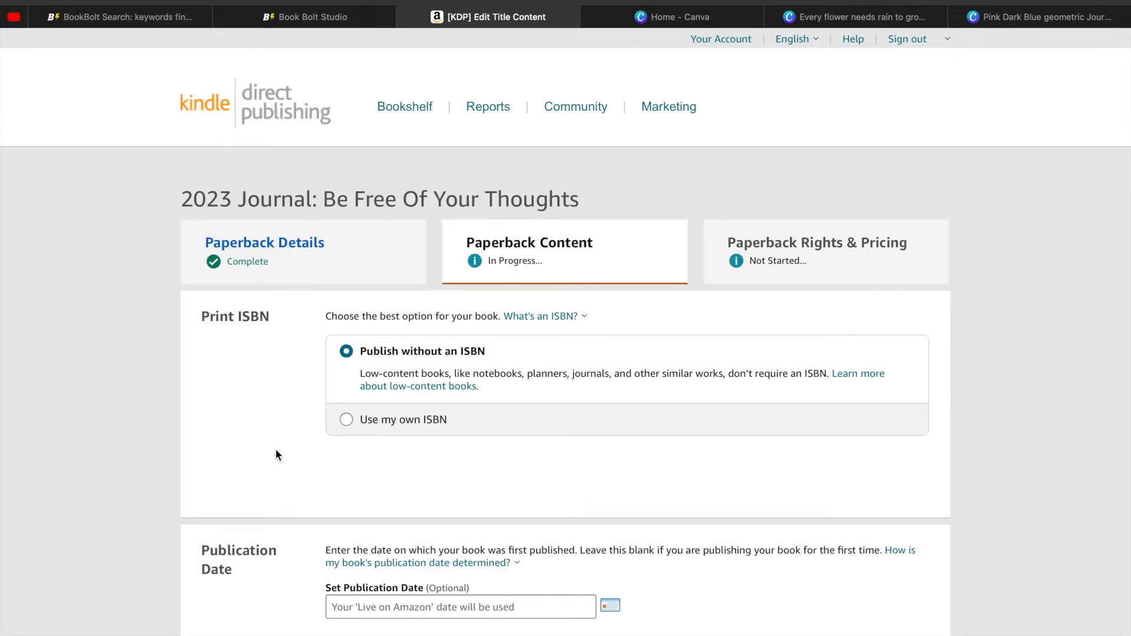
Set the paperback's ink and paper type to standard color interior with white paper.
scroll(276, 455, down, 2)
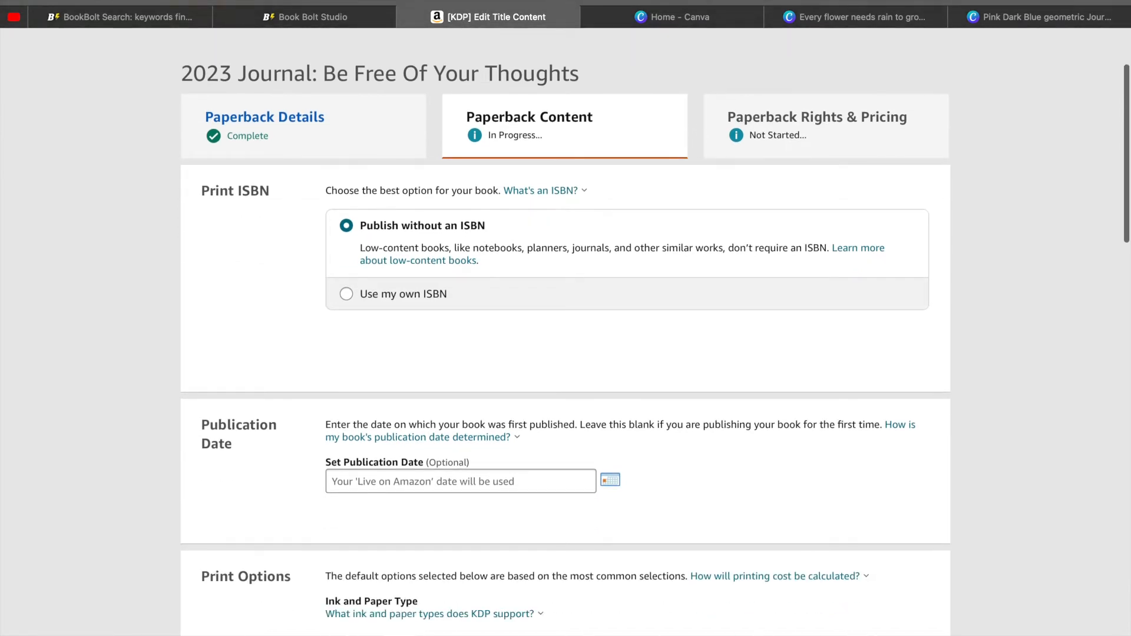
scroll(566, 329, down, 3)
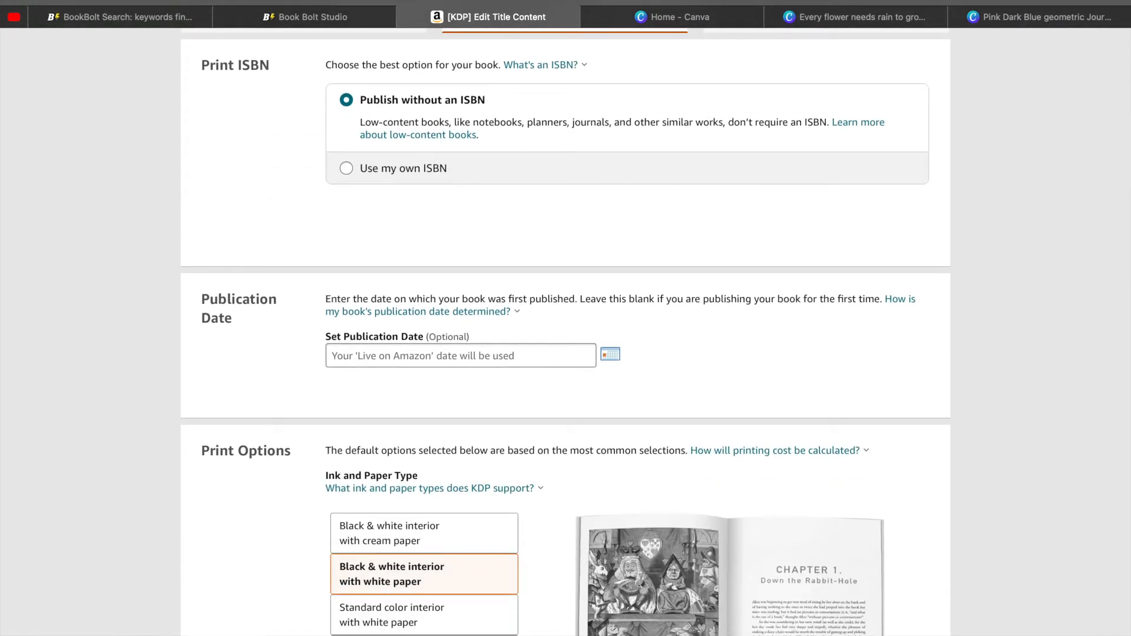
scroll(566, 330, down, 1)
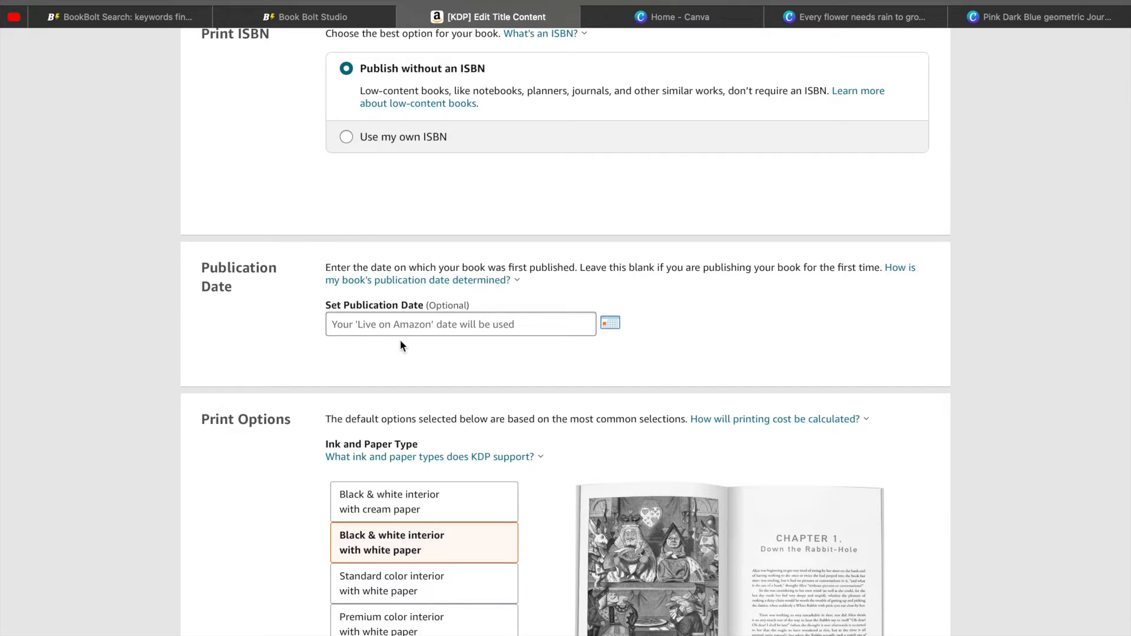
scroll(403, 345, down, 5)
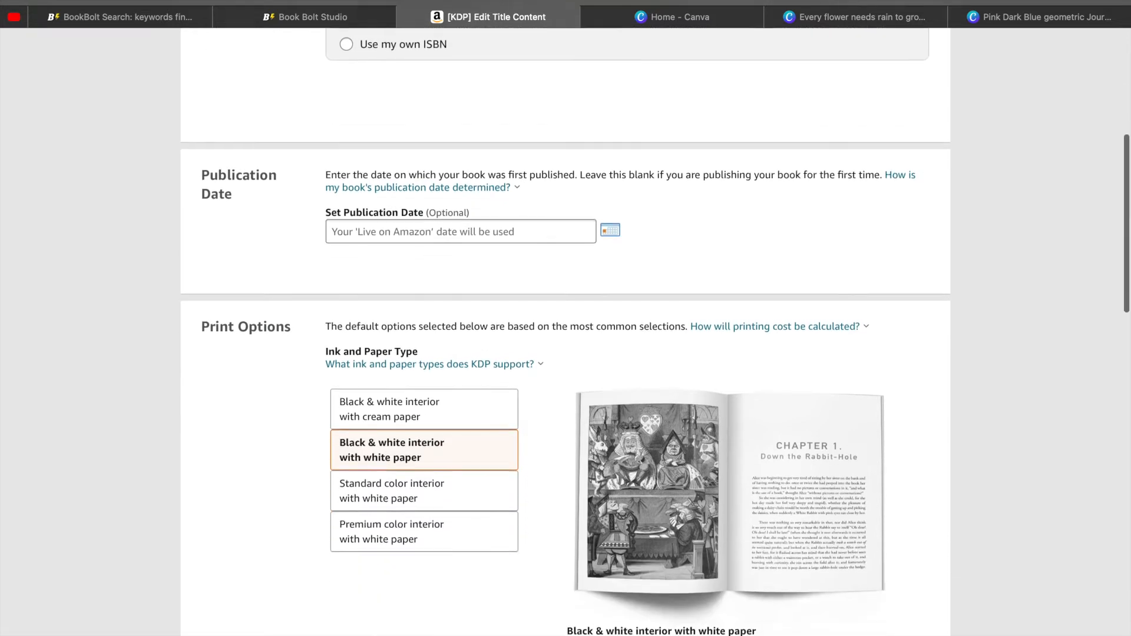
scroll(428, 275, down, 3)
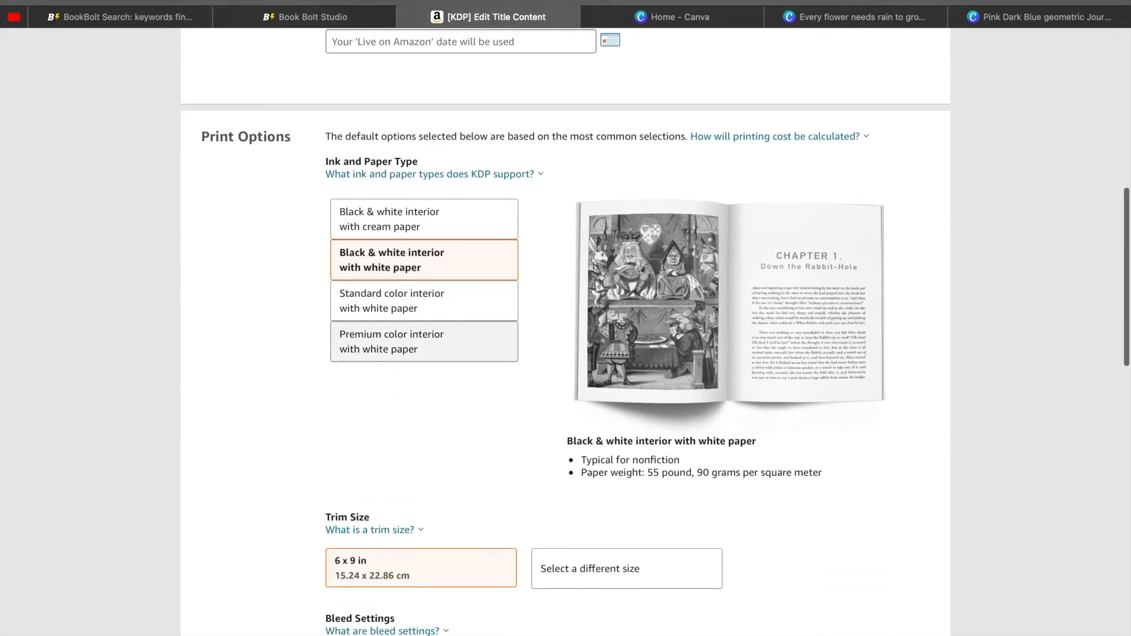
click(405, 306)
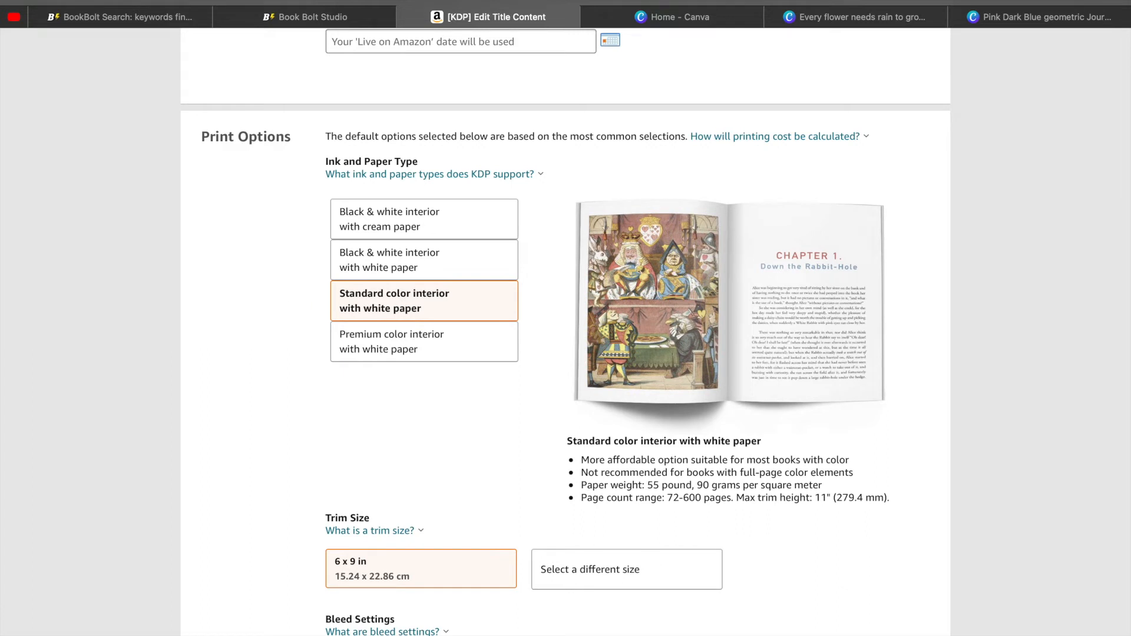
Choose the Glossy paperback cover finish and set the bleed setting to Bleed (PDF only).
scroll(566, 330, down, 2)
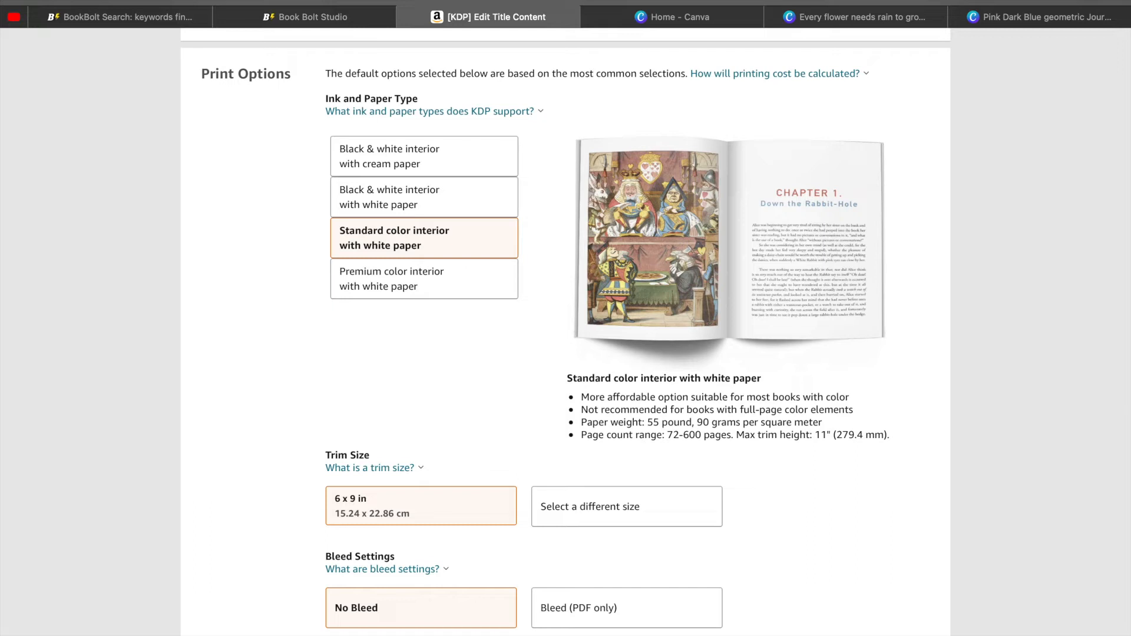
scroll(565, 330, down, 6)
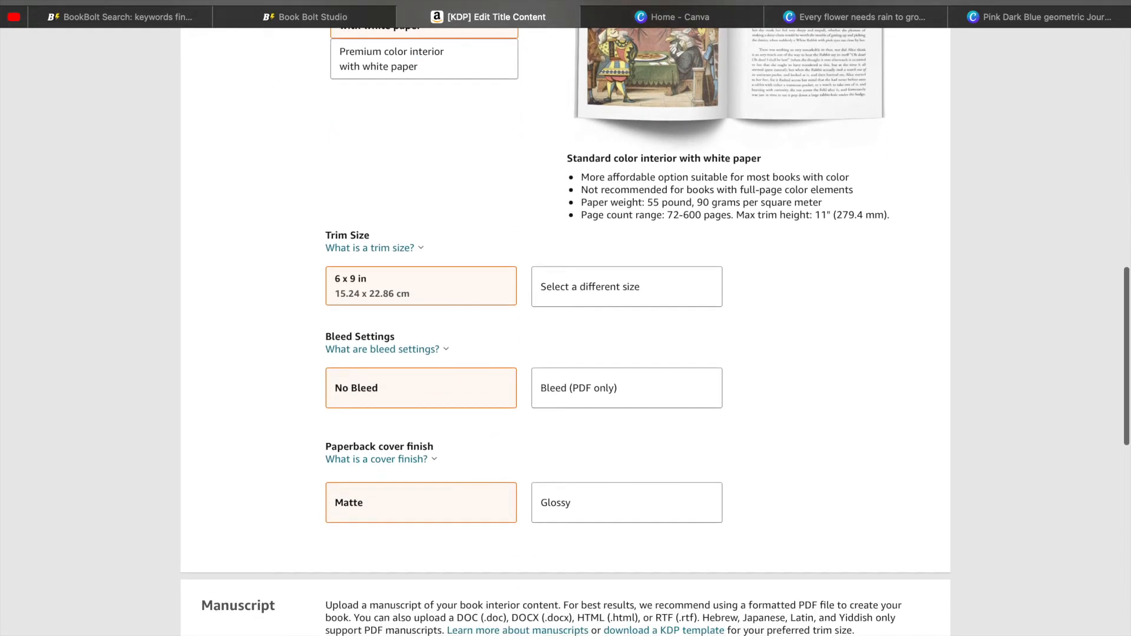
click(575, 520)
scroll(263, 493, up, 1)
scroll(263, 493, up, 4)
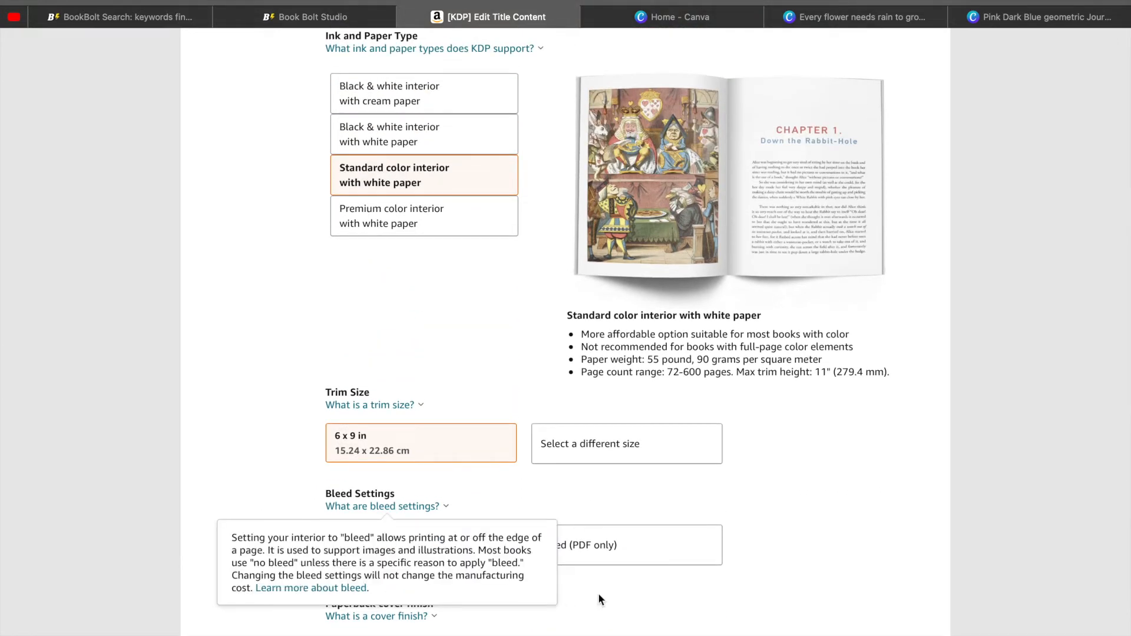
click(637, 560)
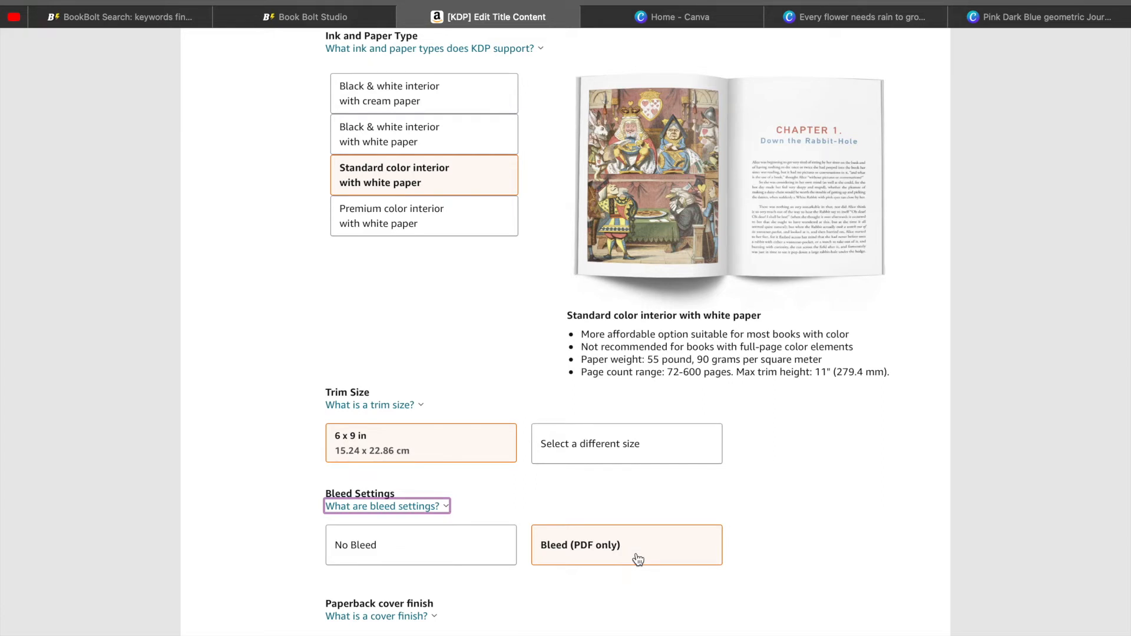
Upload "Paperback Interior (Daily_Journal_365_pages) 6X9 365 pages Bleed CMYK.pdf" from the Daily_Journal_365_pages folder as the paperback manuscript.
scroll(638, 559, down, 10)
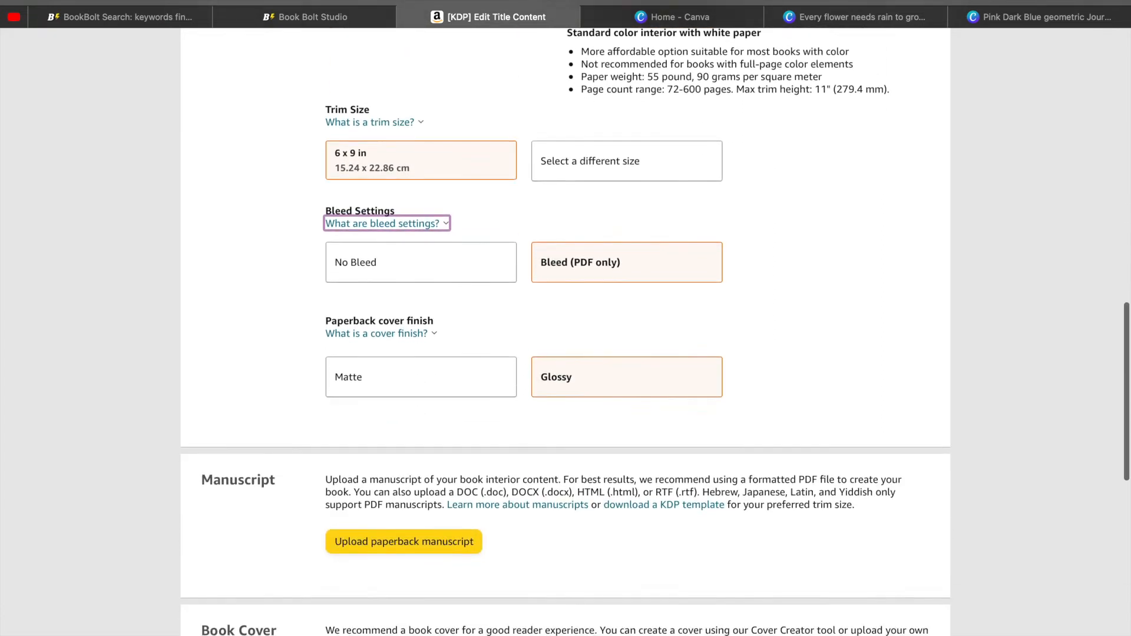
scroll(638, 560, down, 2)
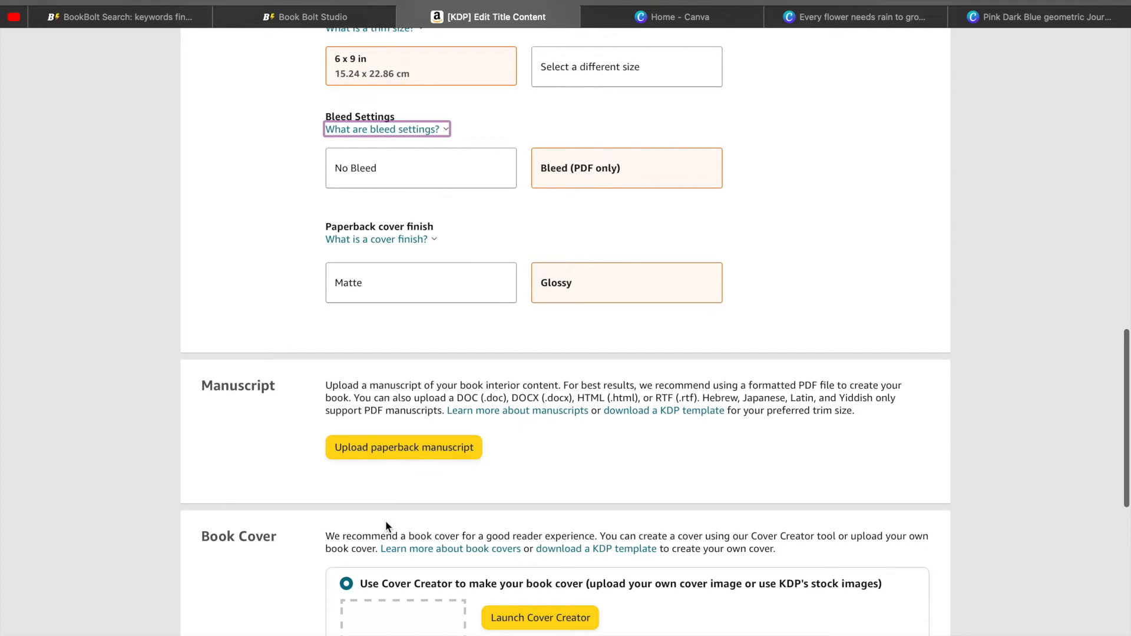
click(405, 448)
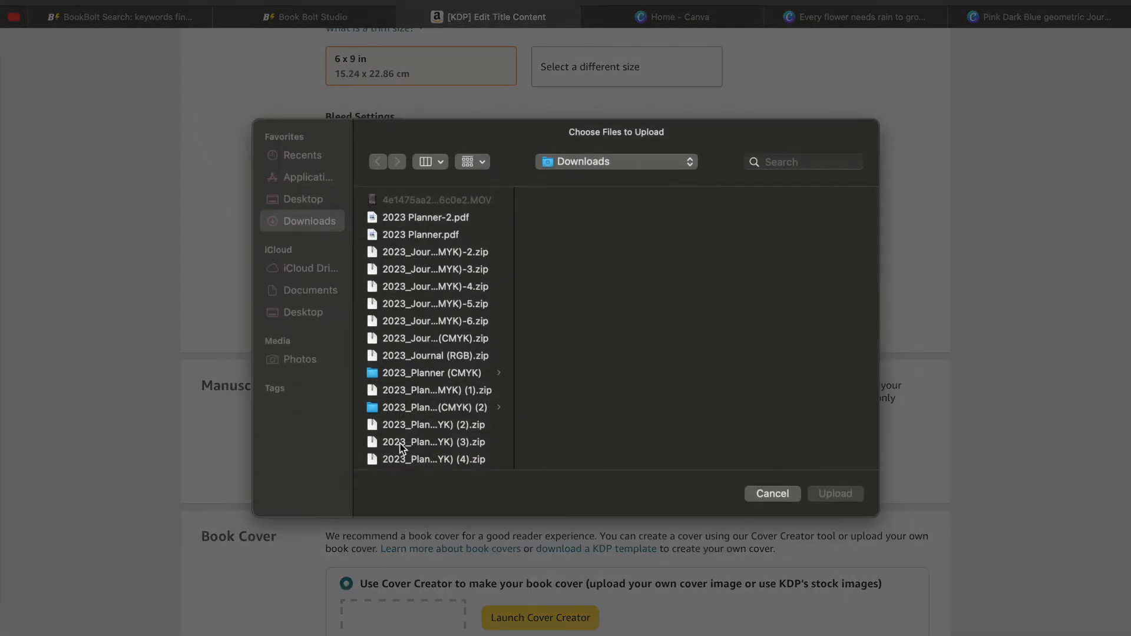
click(420, 218)
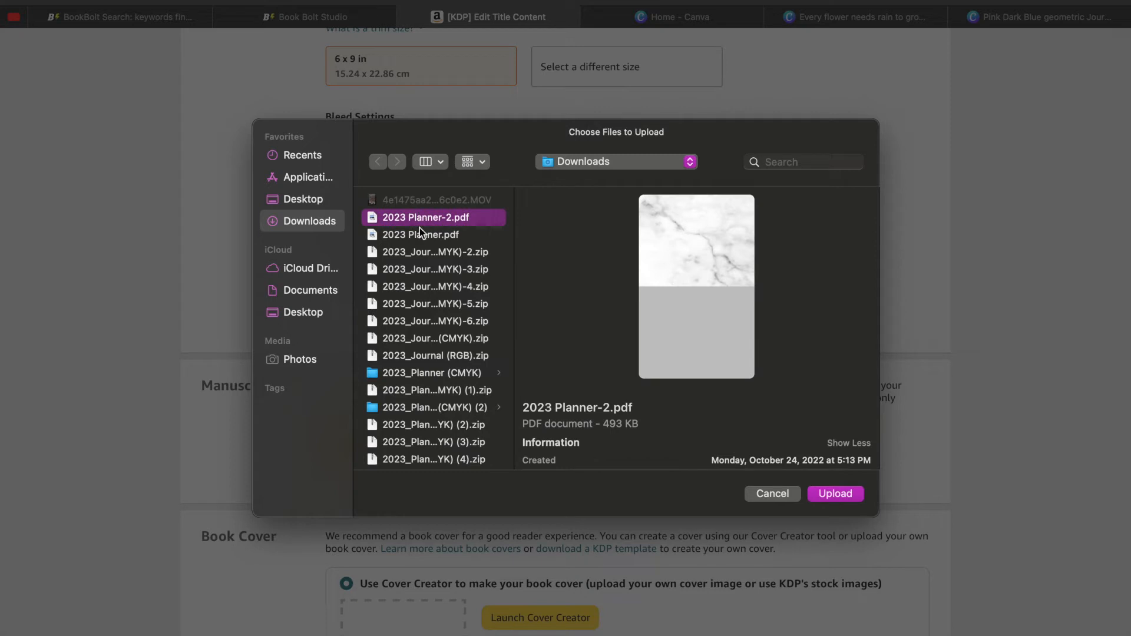
click(413, 268)
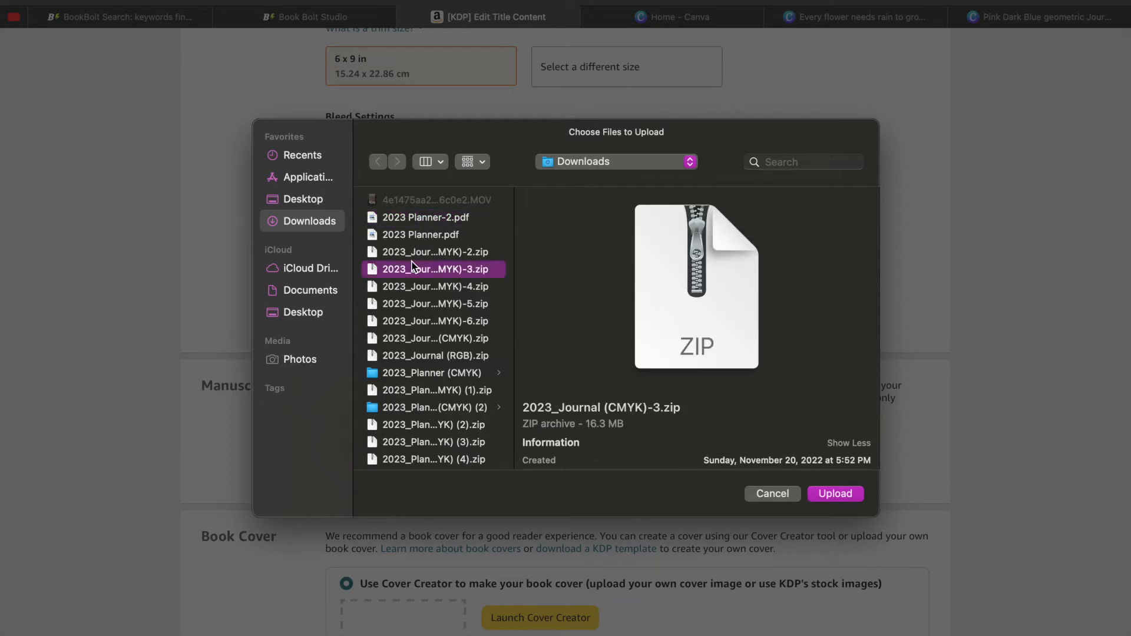
click(415, 257)
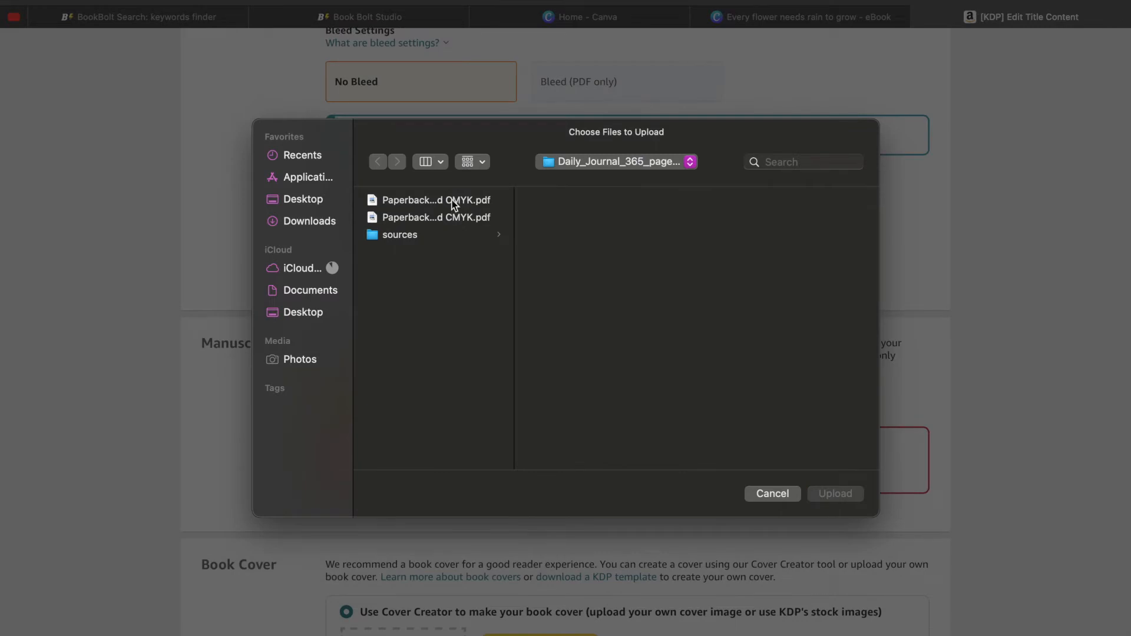
click(451, 199)
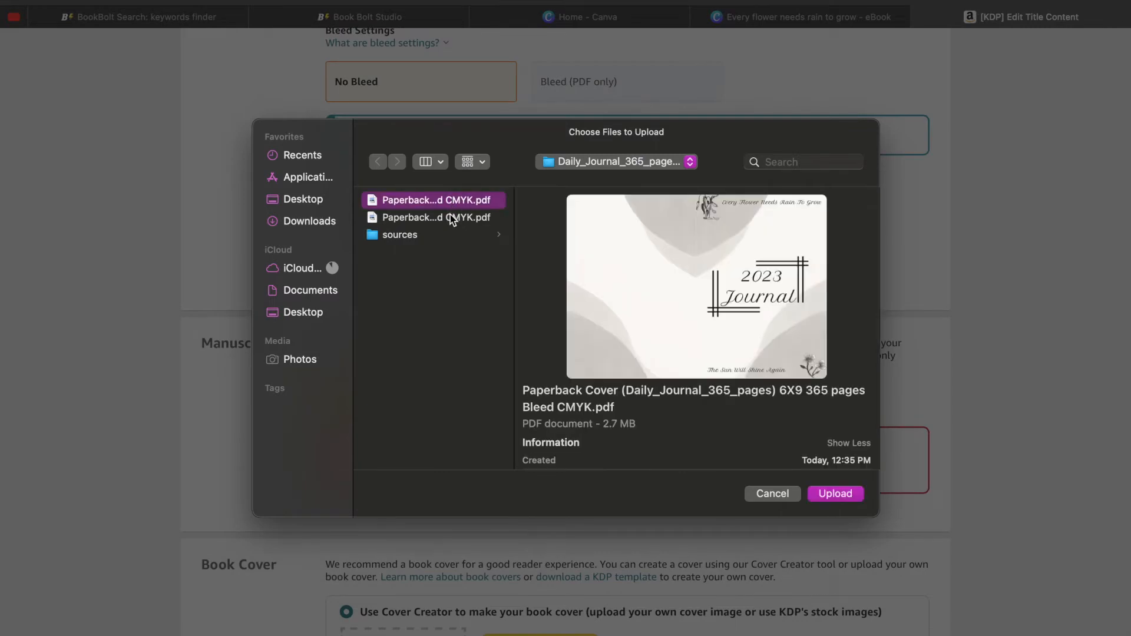
click(451, 218)
click(820, 489)
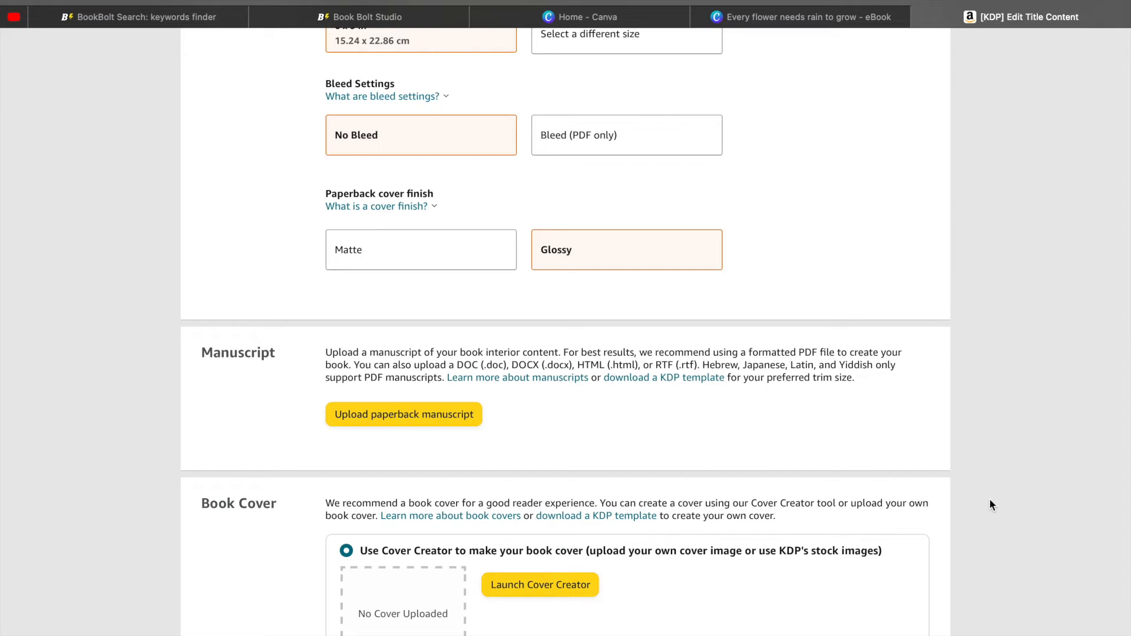
Choose to use an existing print-ready cover and upload "Paperback Cover (Daily_Journal_365_pages) 6X9 365 pages Bleed CMYK.pdf".
scroll(988, 499, down, 5)
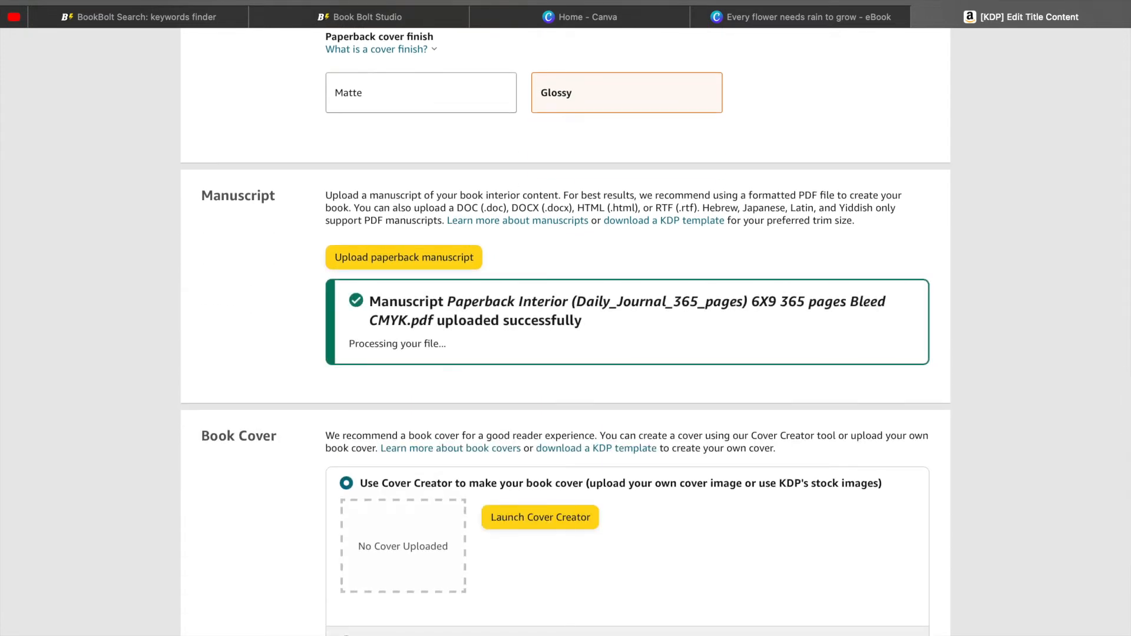
scroll(600, 619, down, 2)
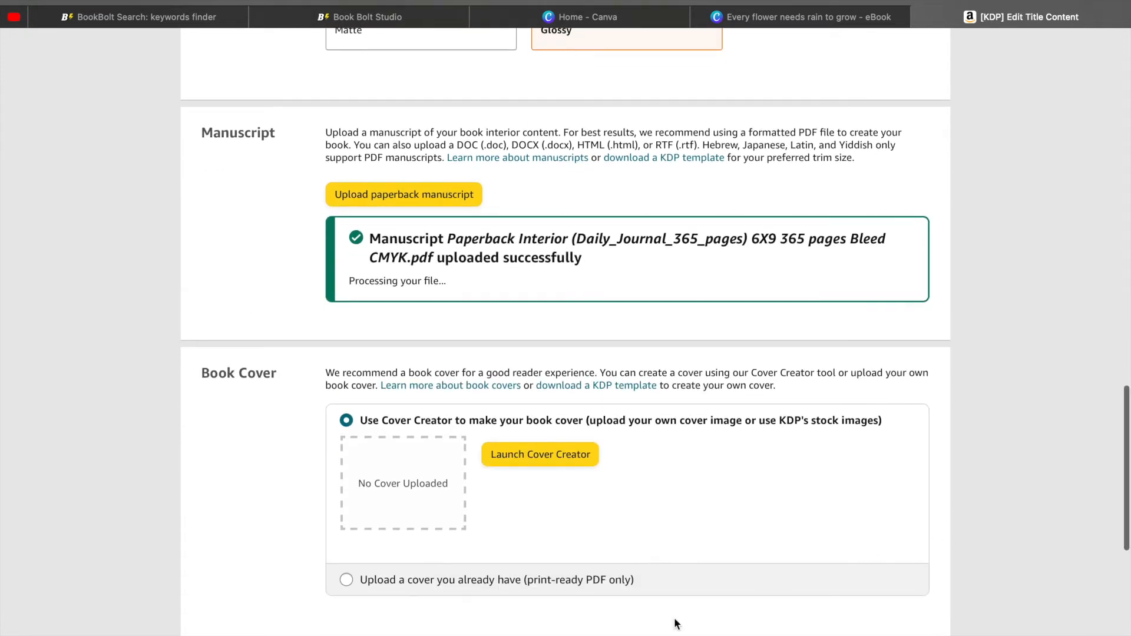
click(372, 583)
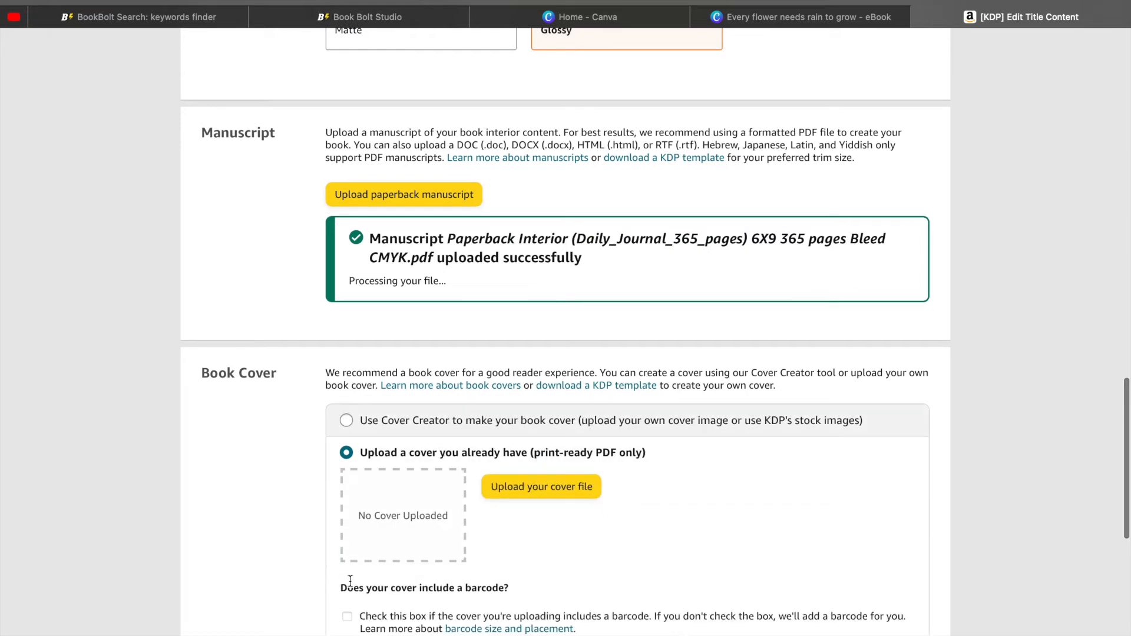
click(539, 493)
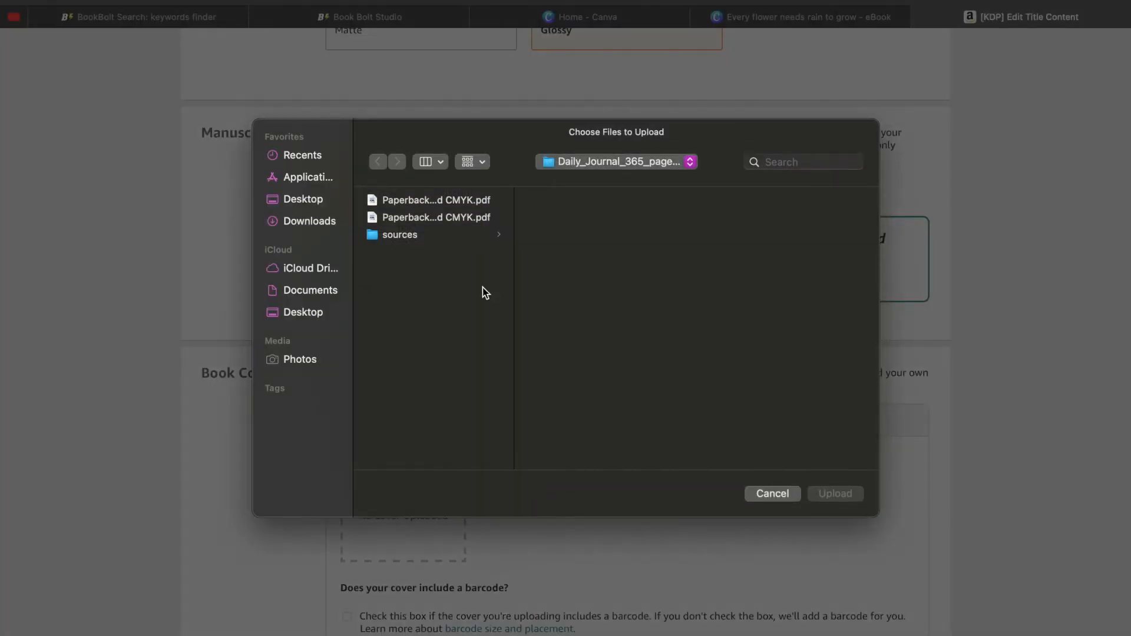
click(461, 198)
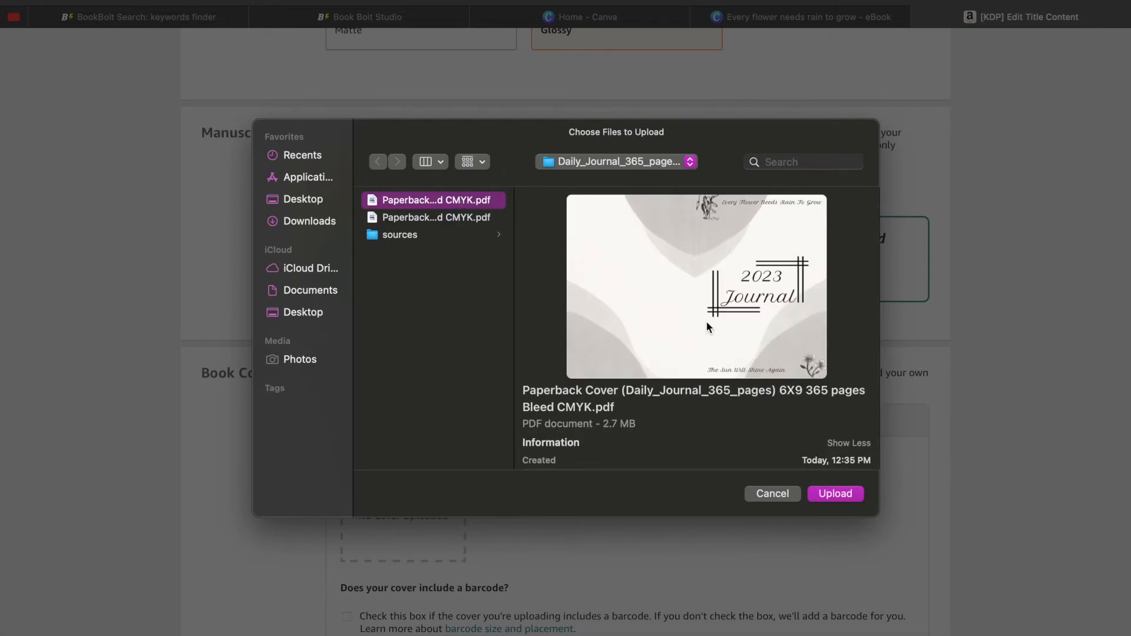
click(836, 494)
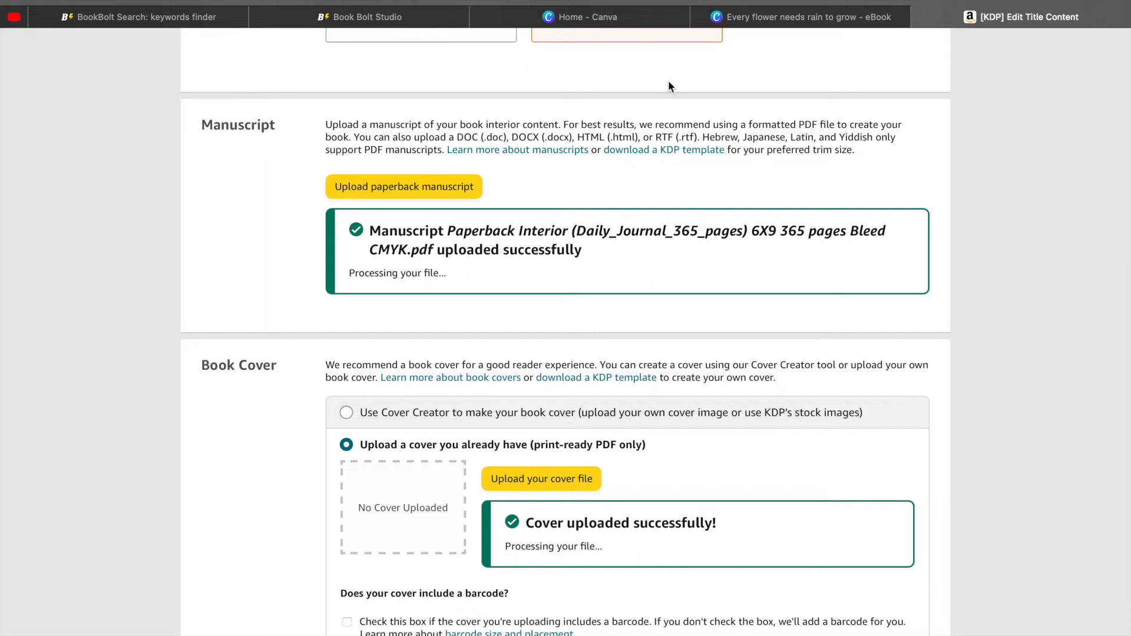
Launch the print previewer and check the cover and the first interior pages against the margin guides.
scroll(980, 297, down, 5)
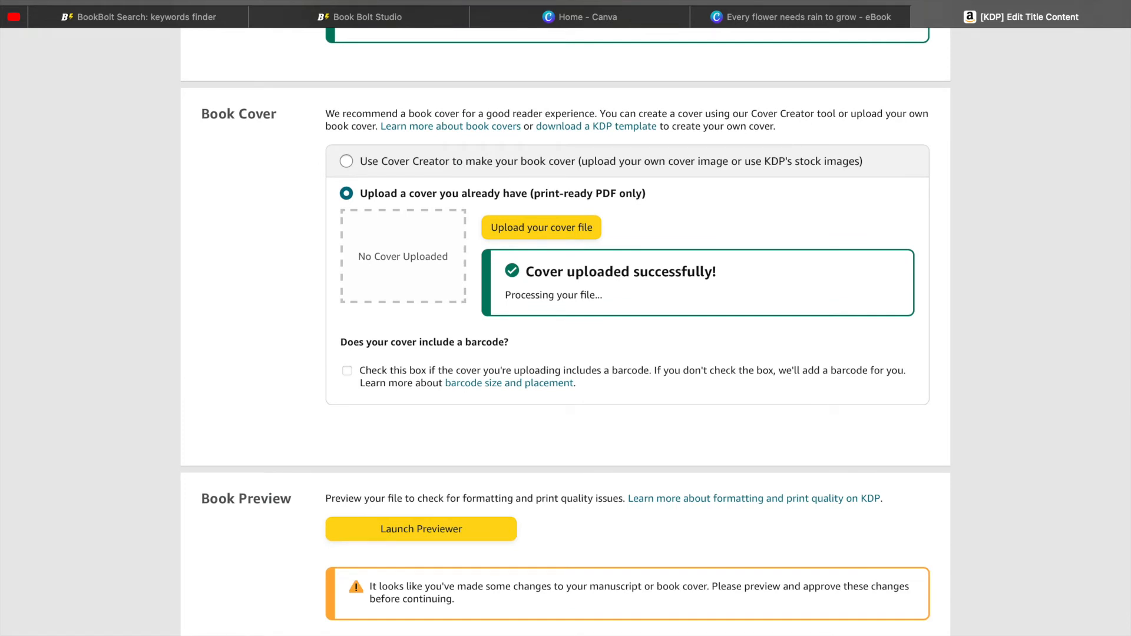
click(447, 530)
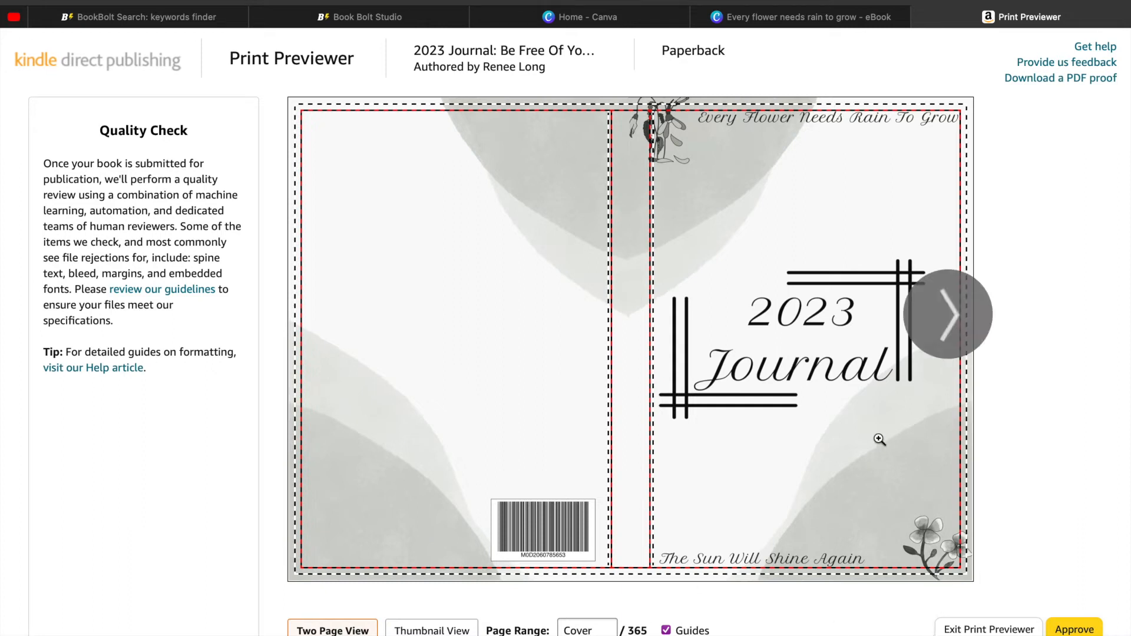
click(945, 328)
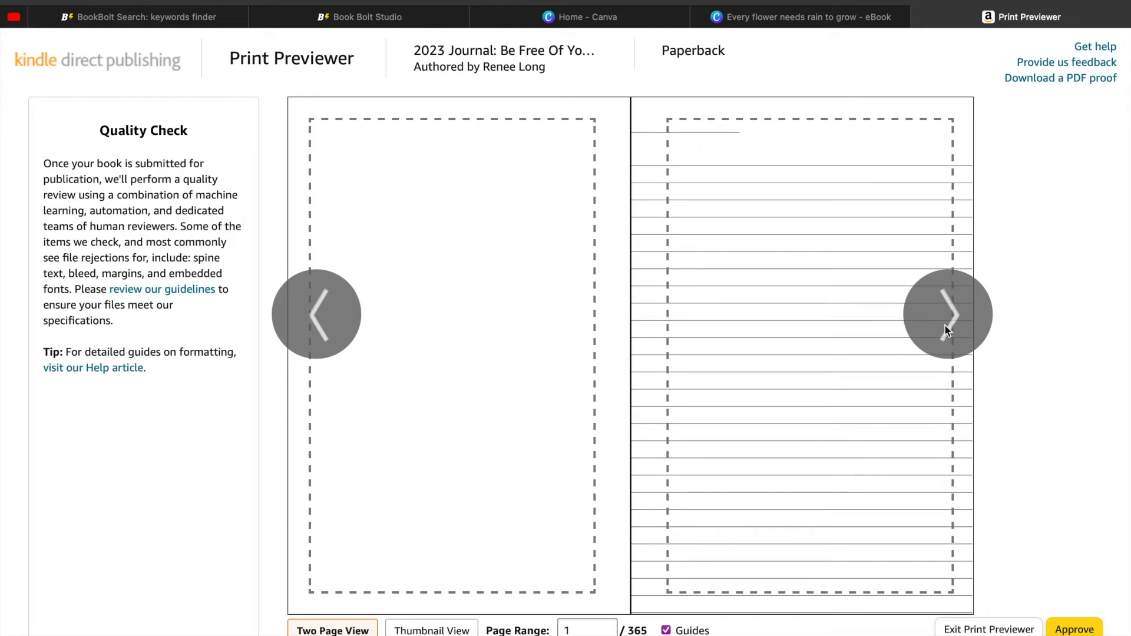
click(945, 328)
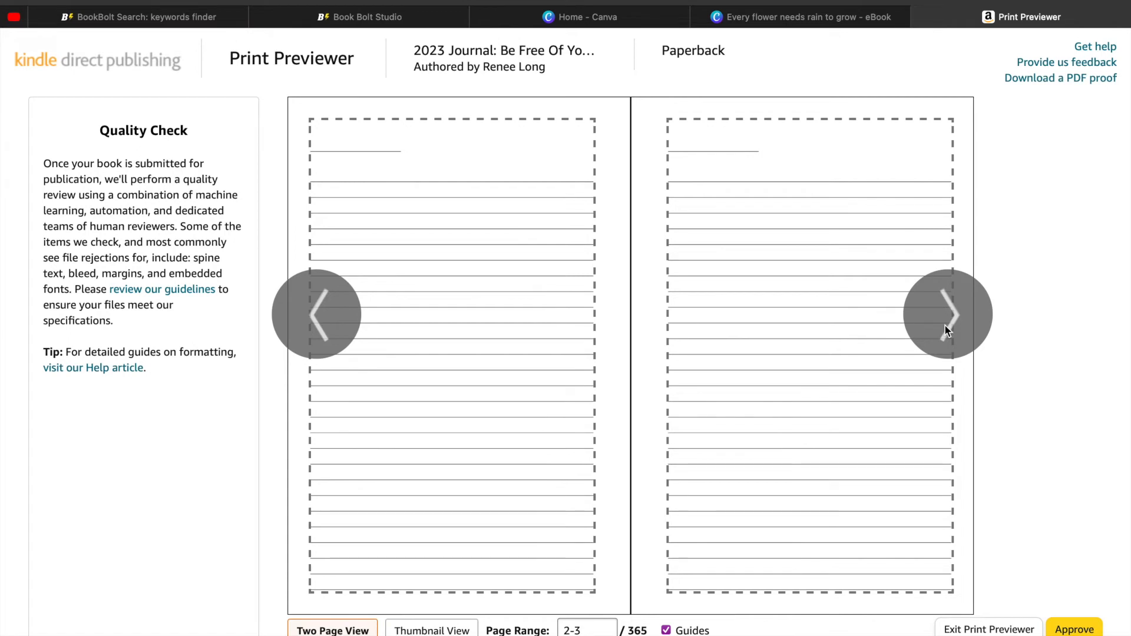
click(357, 324)
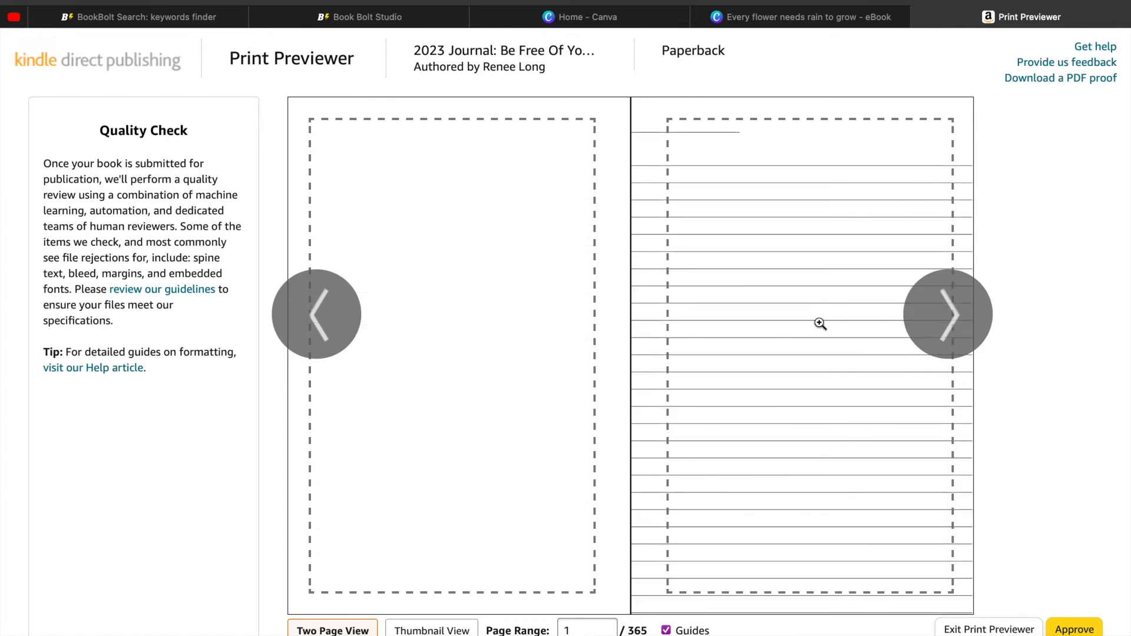
click(928, 322)
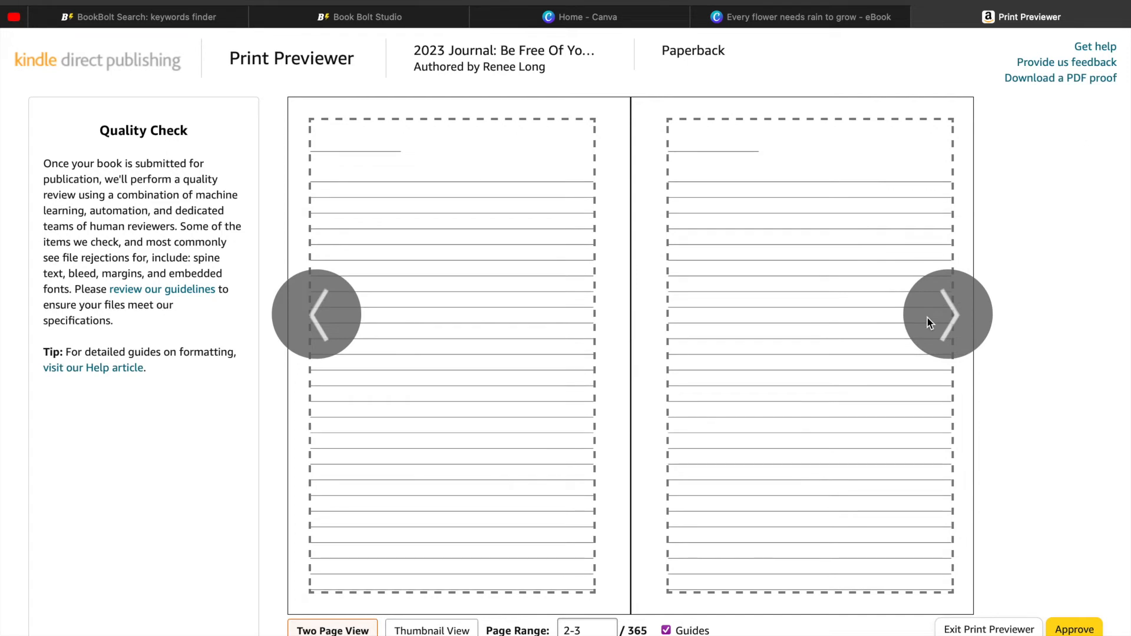
Page forward through several more interior spreads and back again, then approve the book preview.
click(927, 318)
click(927, 318)
click(927, 318)
click(927, 318)
click(326, 328)
click(325, 326)
click(322, 324)
click(318, 322)
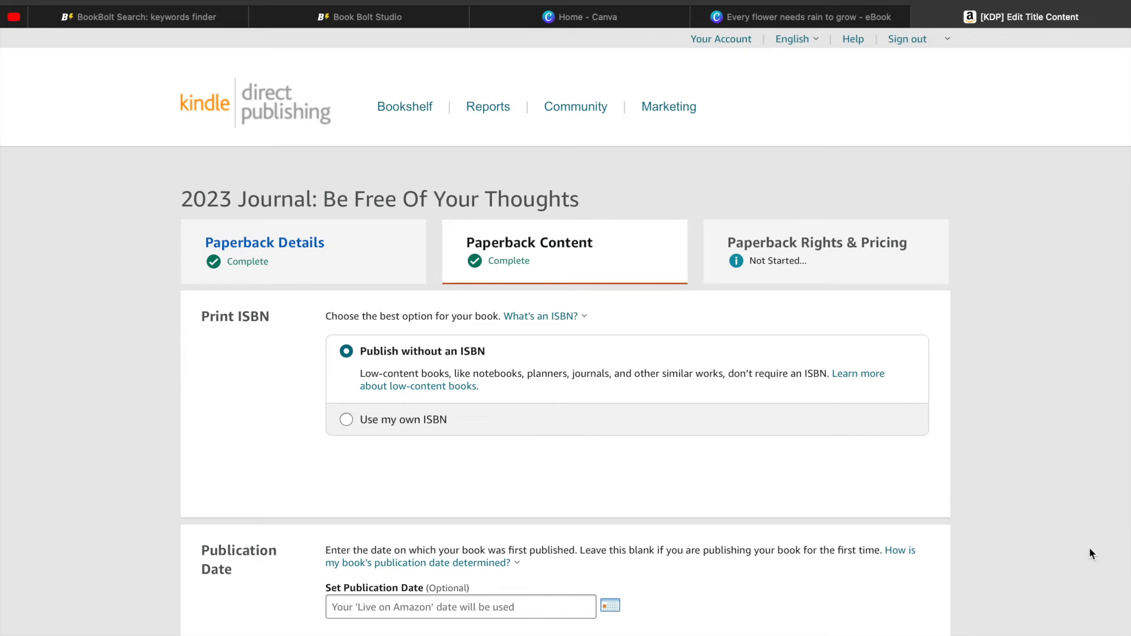
Review the Paperback Content page, checking the print options, uploaded manuscript, cover and printing cost summary.
scroll(1090, 554, down, 5)
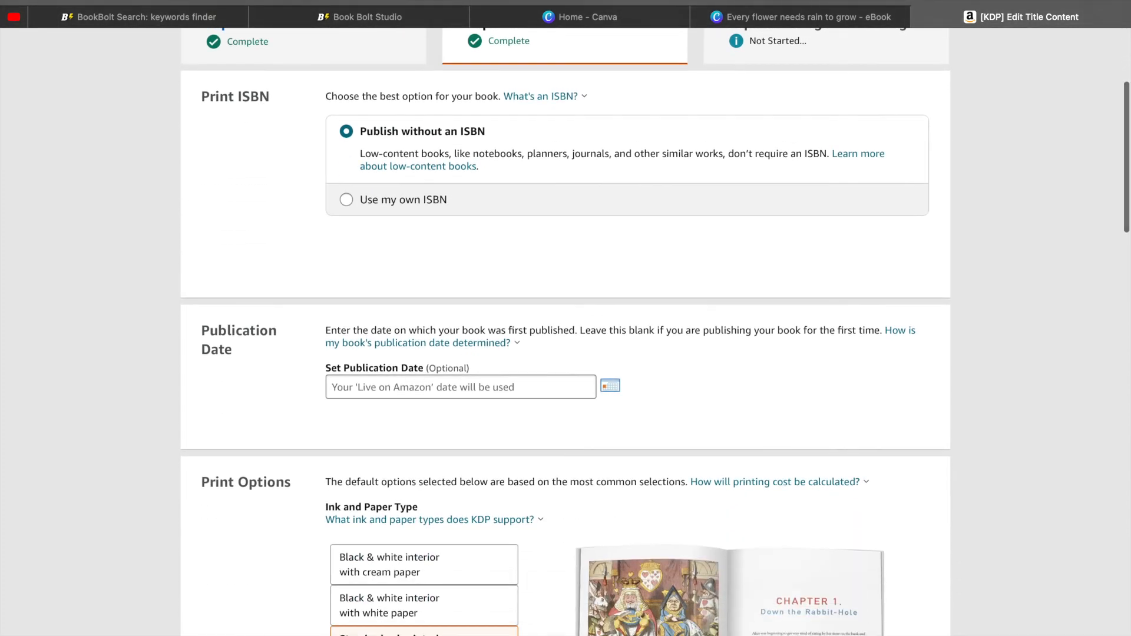
scroll(566, 330, down, 10)
scroll(565, 330, down, 10)
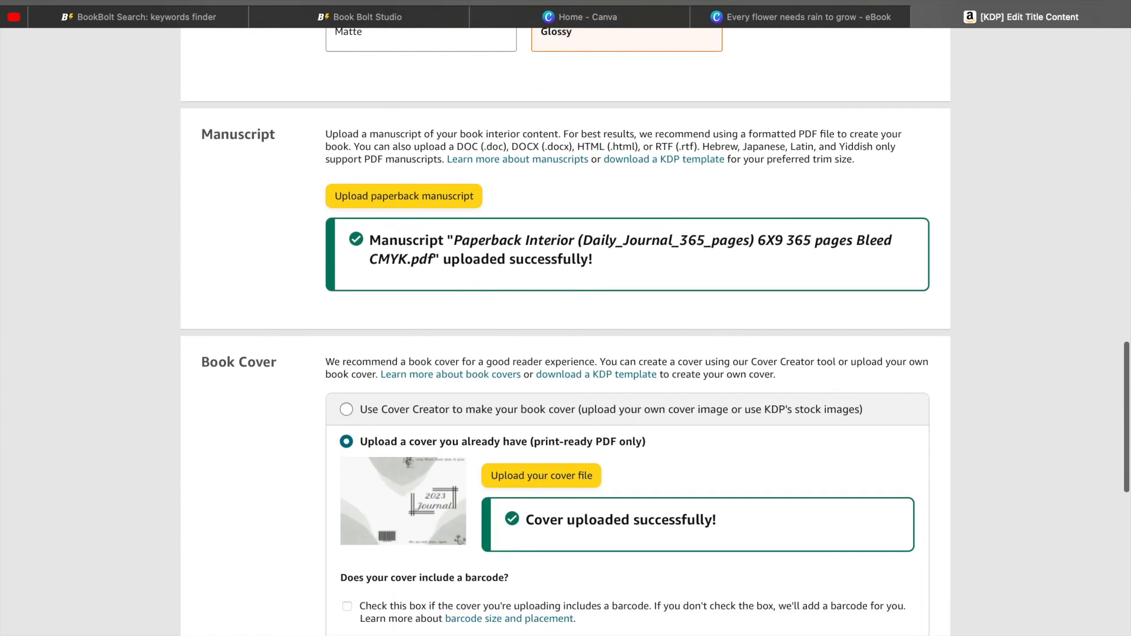
scroll(566, 330, down, 3)
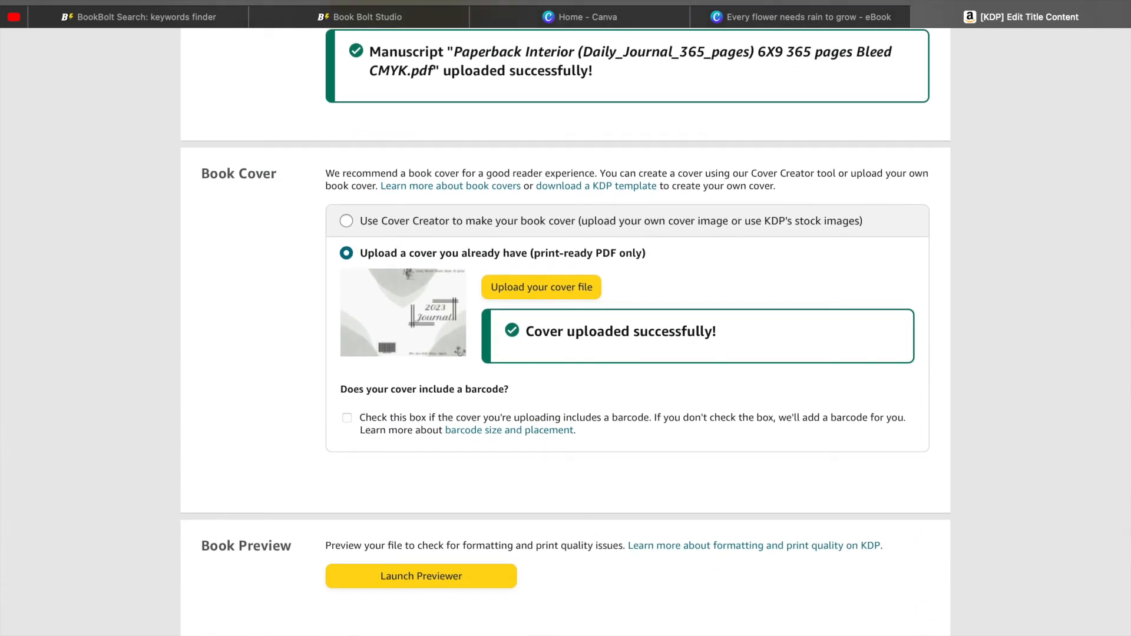
scroll(565, 330, down, 4)
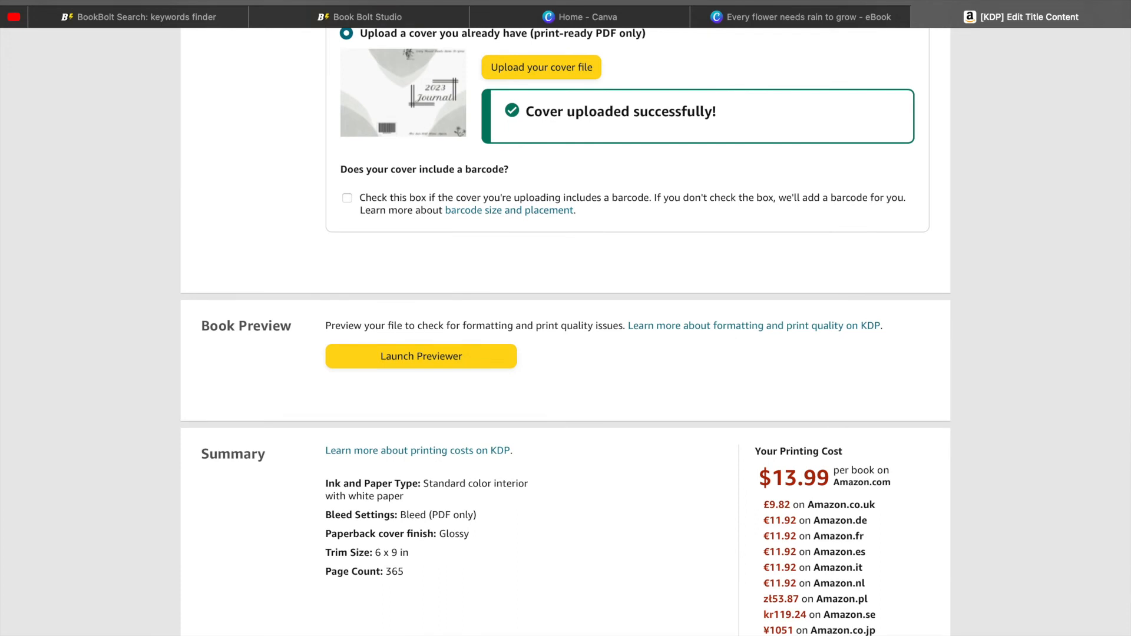
scroll(566, 329, up, 10)
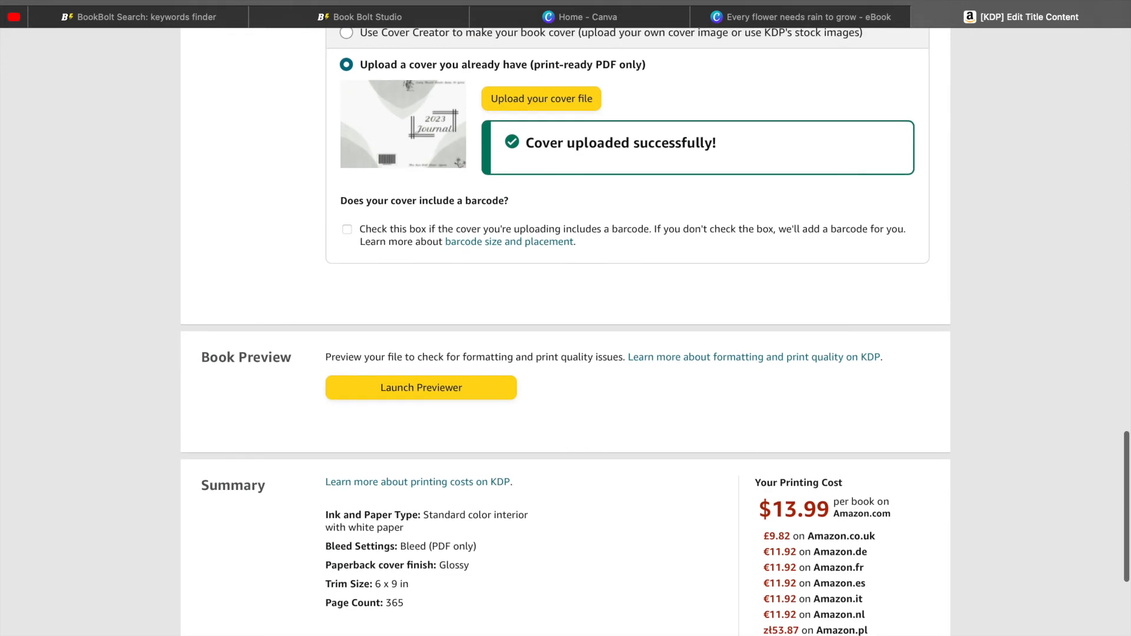
scroll(565, 329, up, 3)
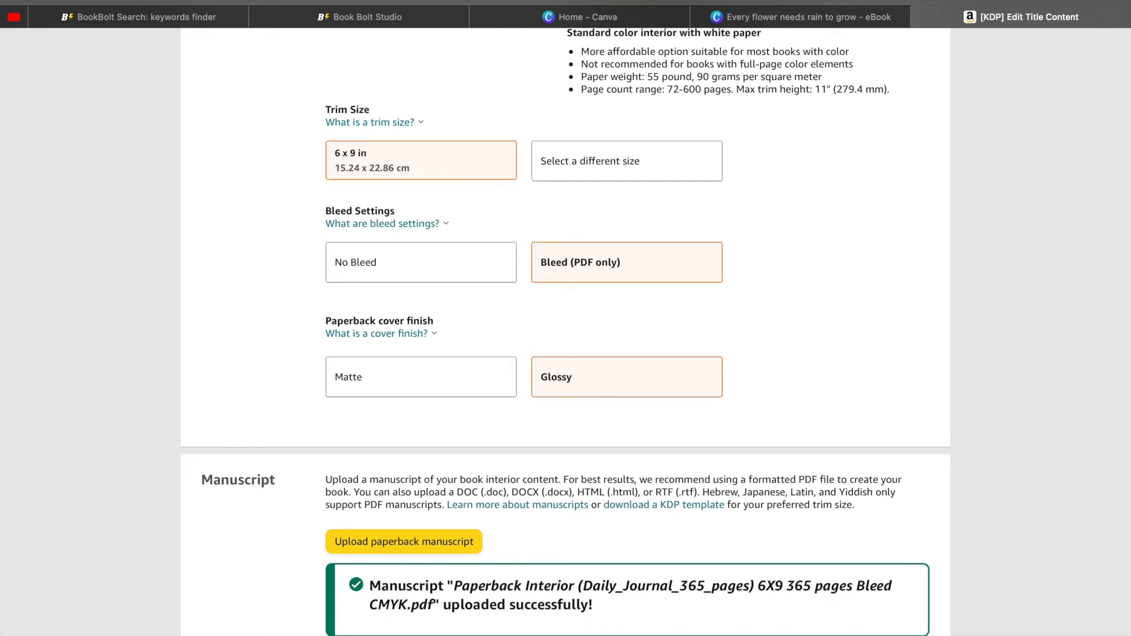
scroll(565, 330, up, 3)
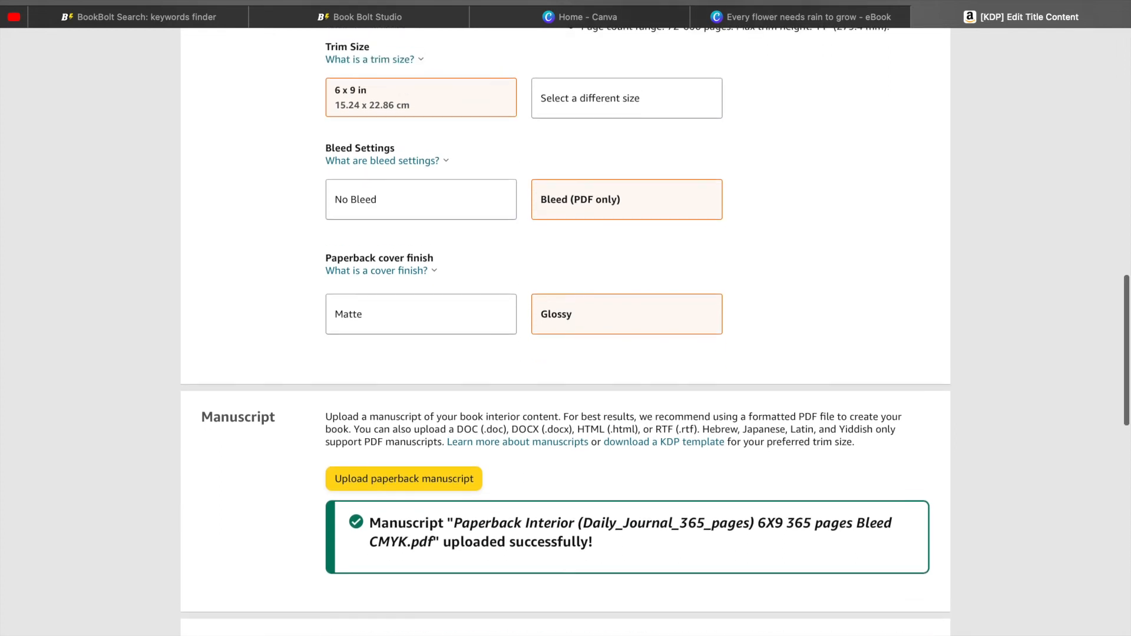
scroll(566, 330, up, 5)
scroll(565, 330, down, 3)
scroll(566, 329, down, 10)
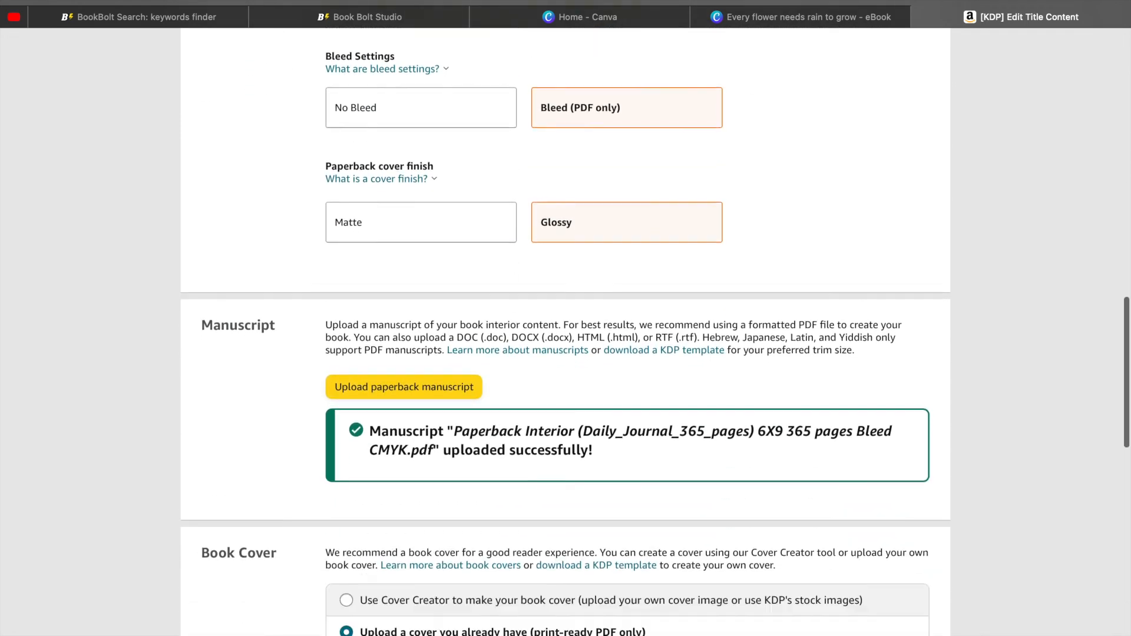
scroll(566, 330, down, 8)
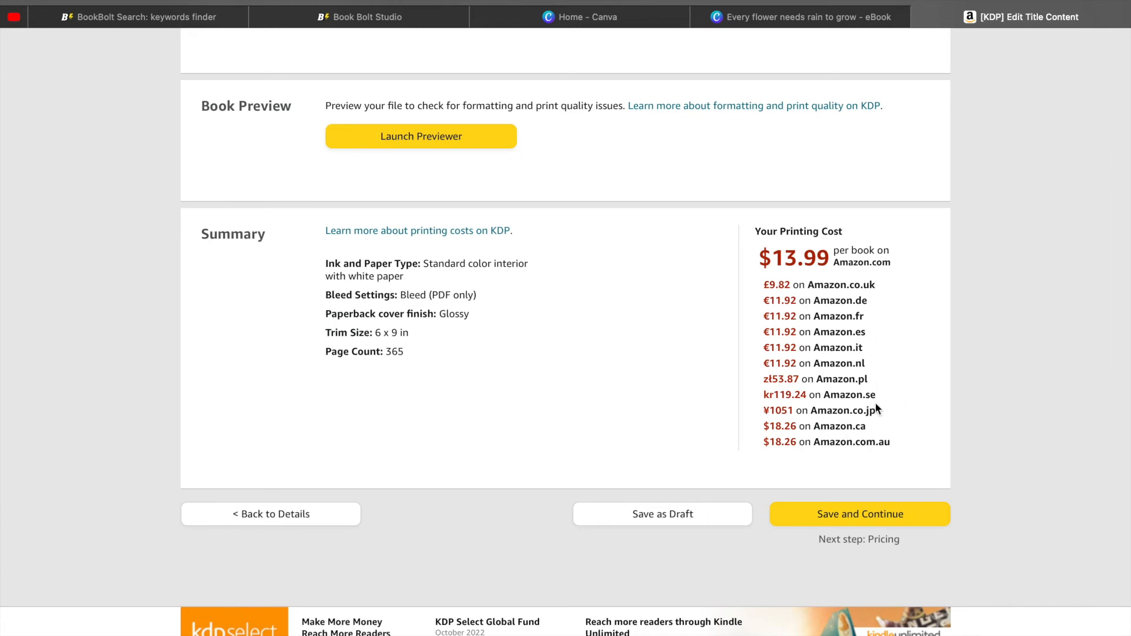
Save the paperback content, continue to pricing and set the Amazon.com list price to 24.99 USD.
click(865, 517)
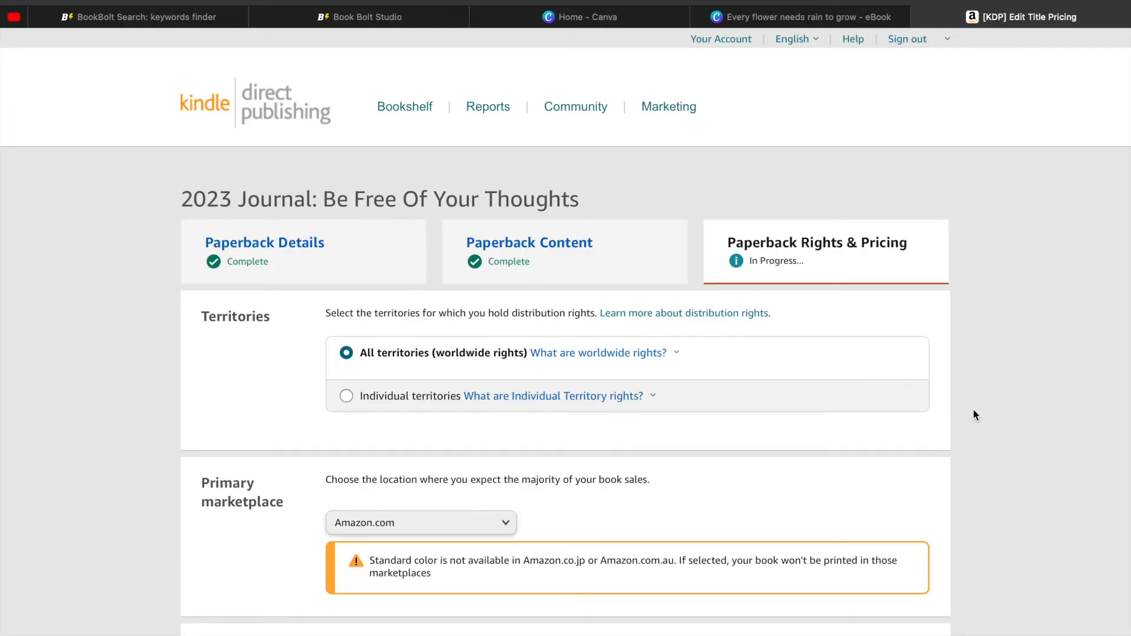
scroll(986, 407, down, 1)
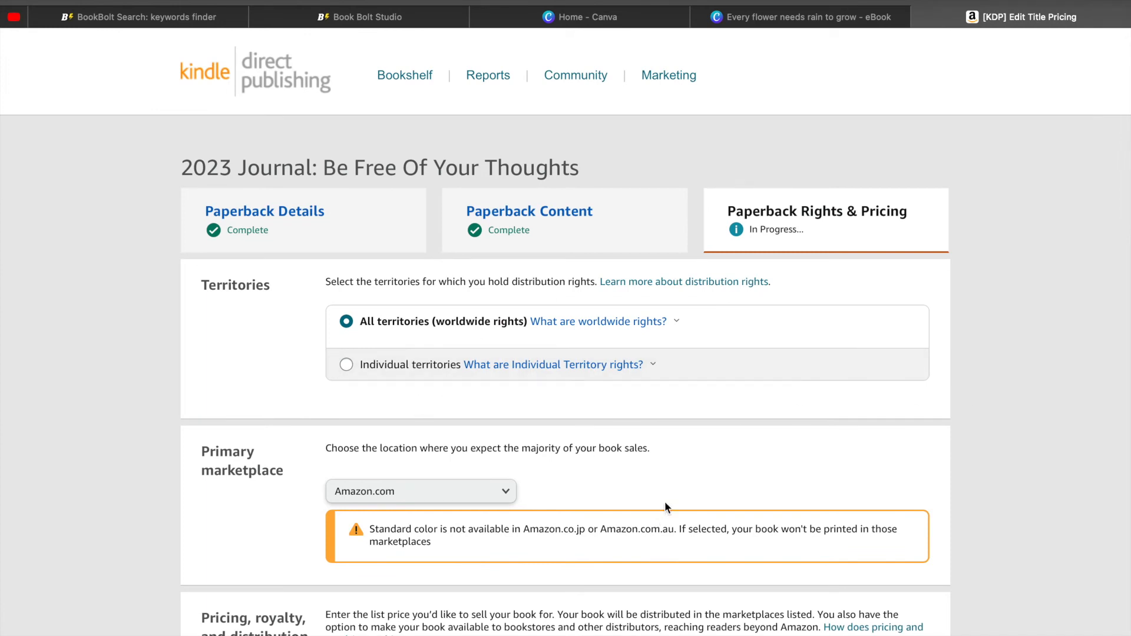
scroll(686, 478, down, 2)
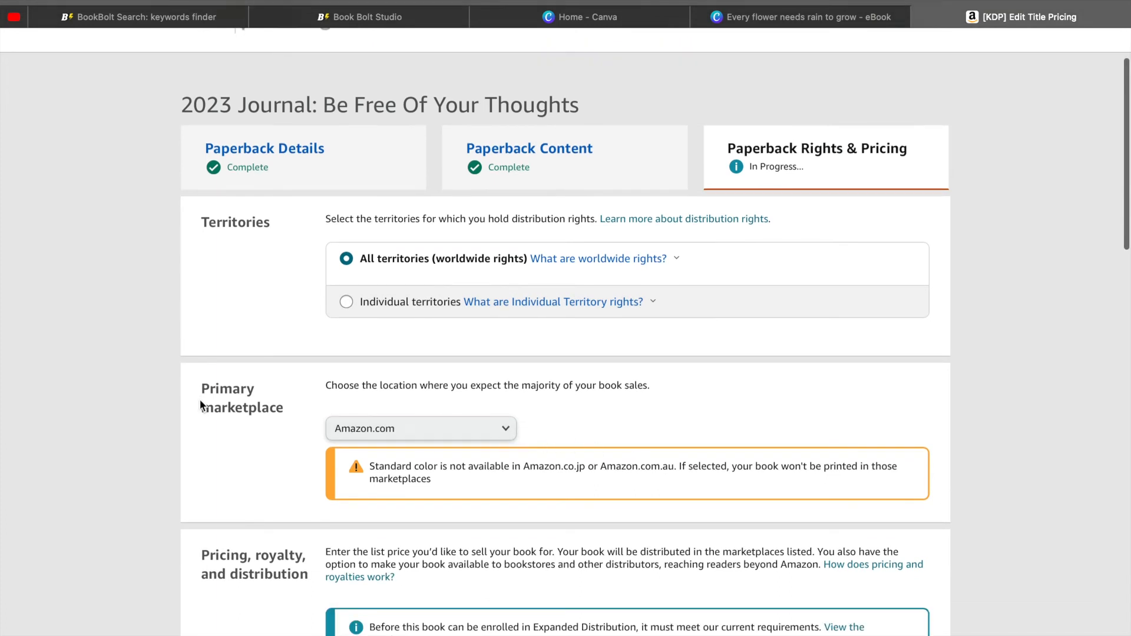
scroll(566, 329, down, 7)
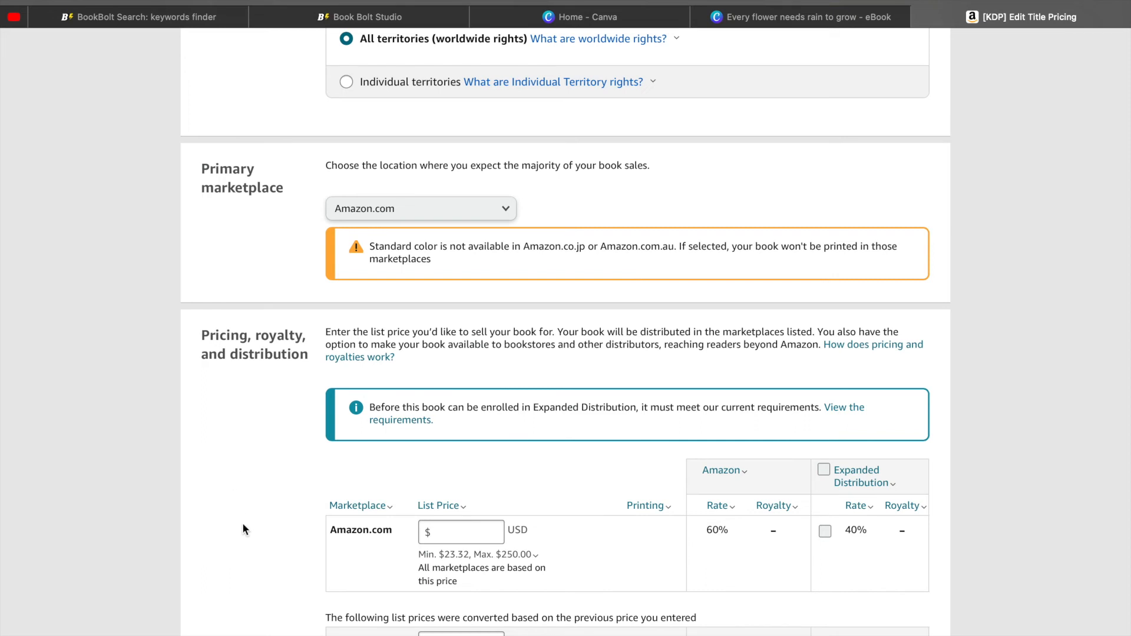
click(428, 554)
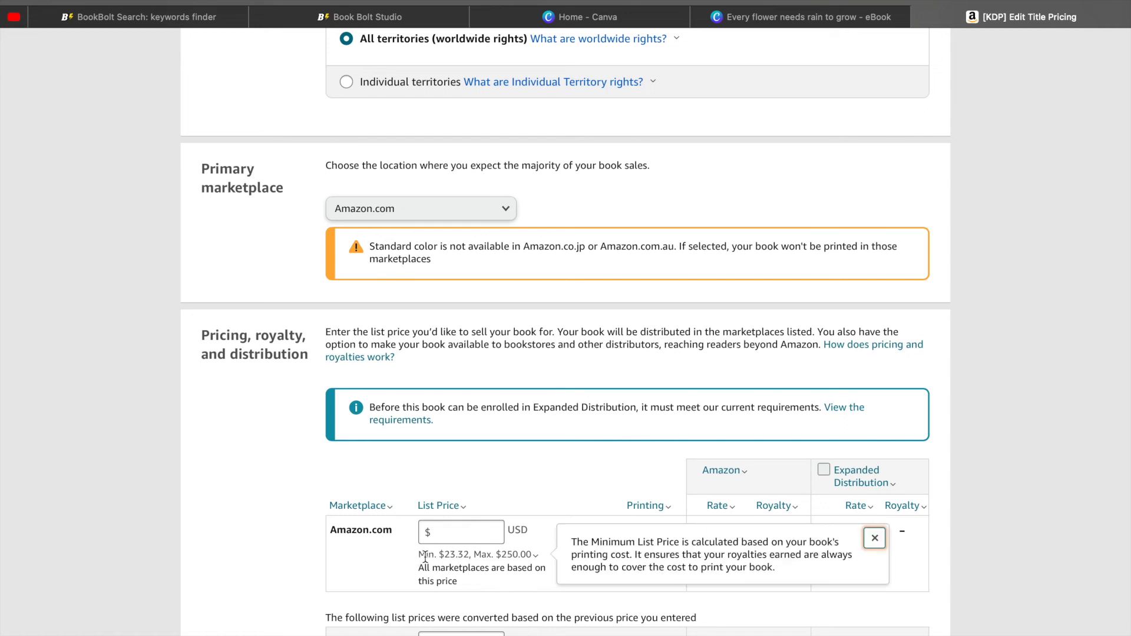
click(439, 527)
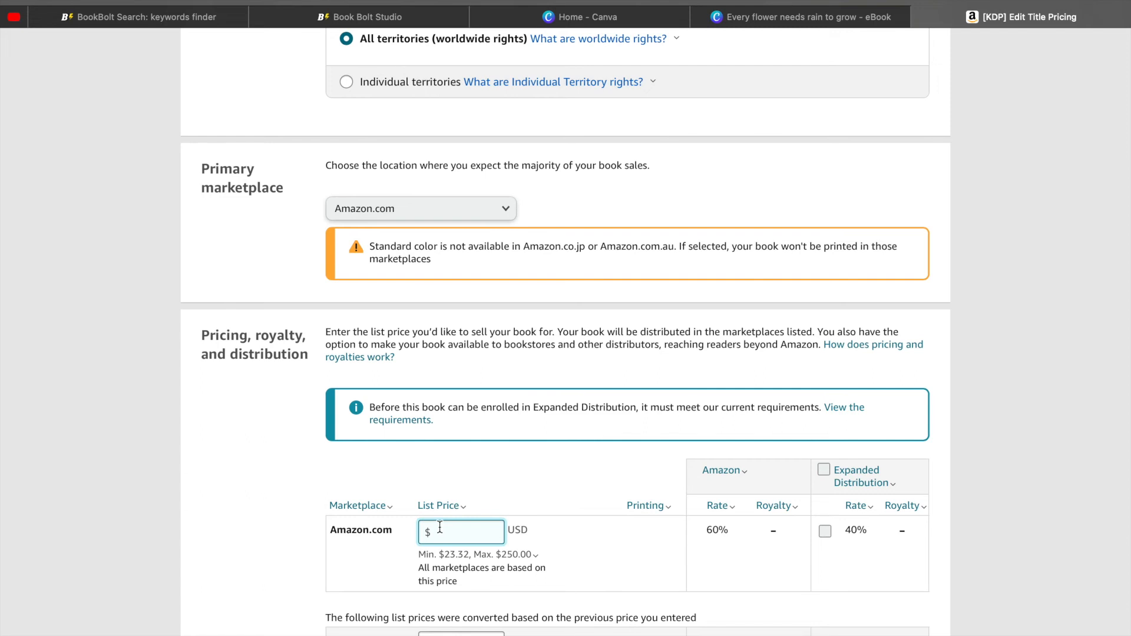
text(24.99)
click(479, 481)
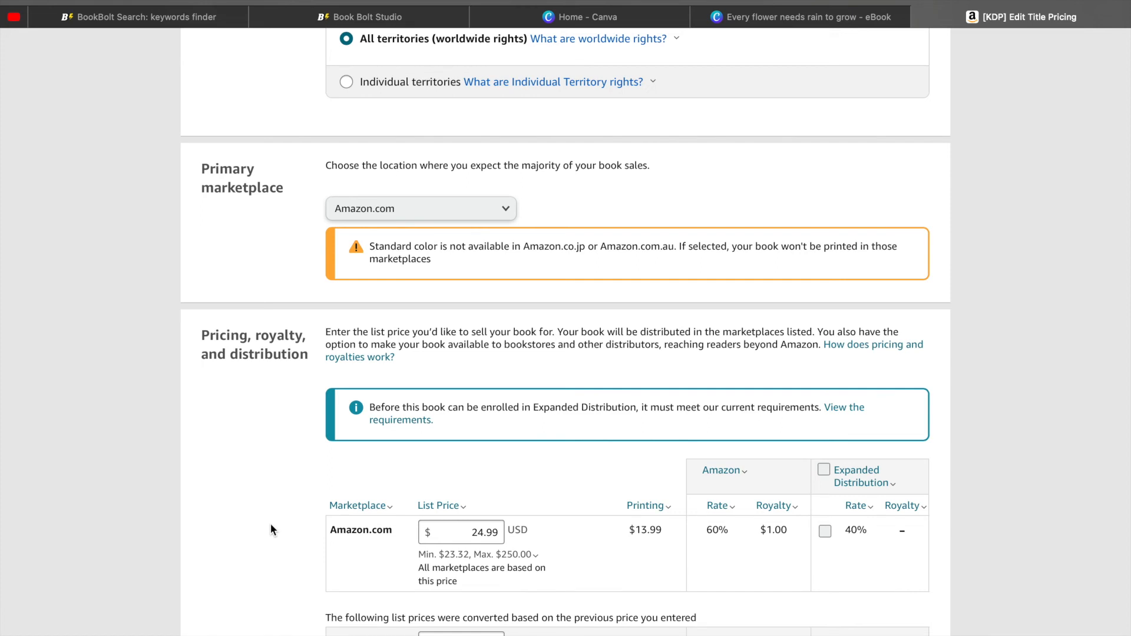
Start a book proof request from the pricing page, saving the unsaved pricing changes.
scroll(270, 525, down, 3)
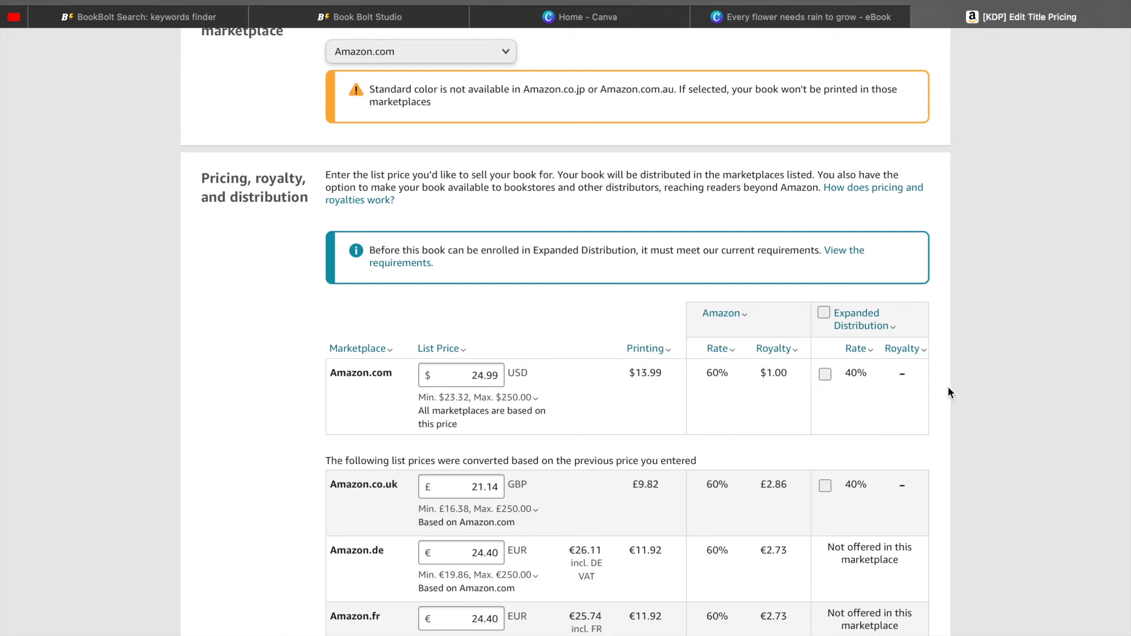
scroll(948, 387, down, 1)
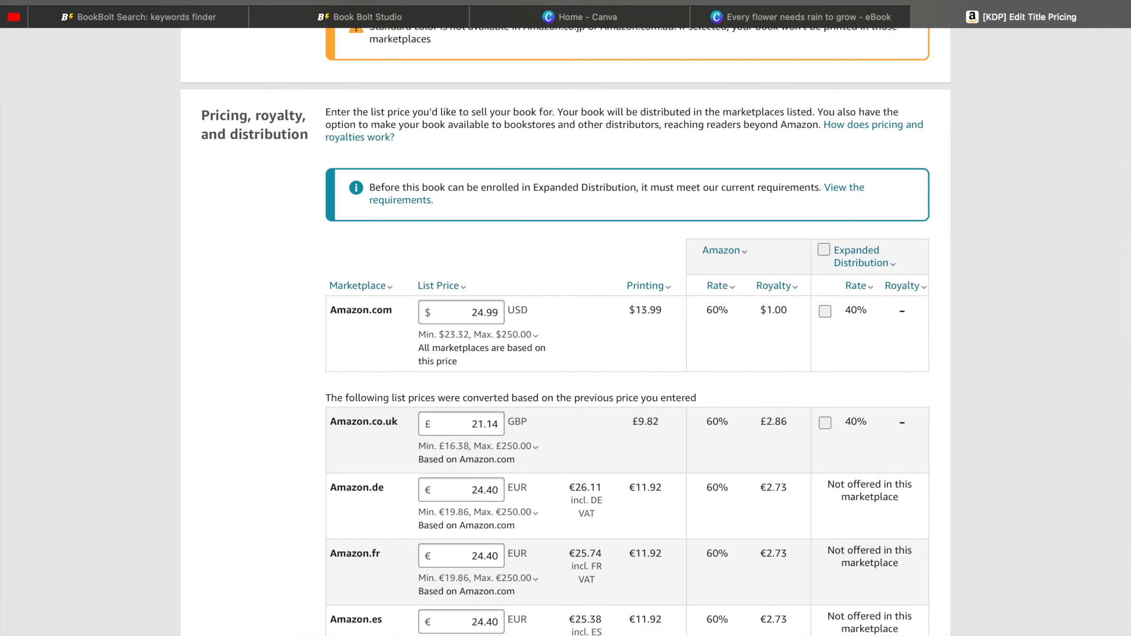
scroll(566, 330, down, 2)
scroll(565, 330, down, 9)
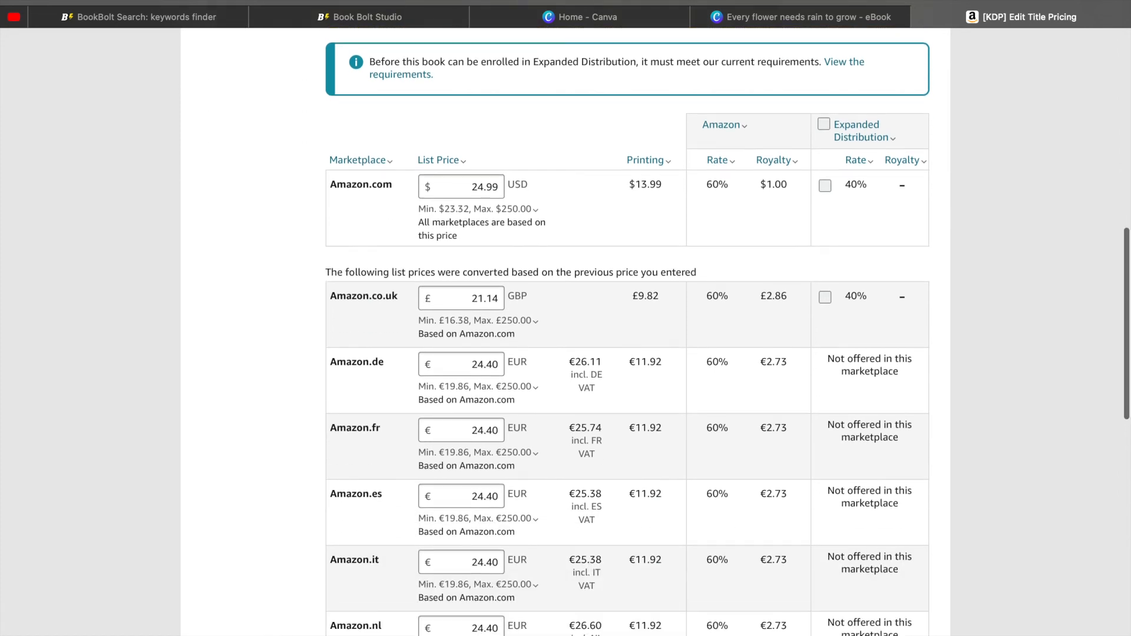
scroll(565, 329, down, 3)
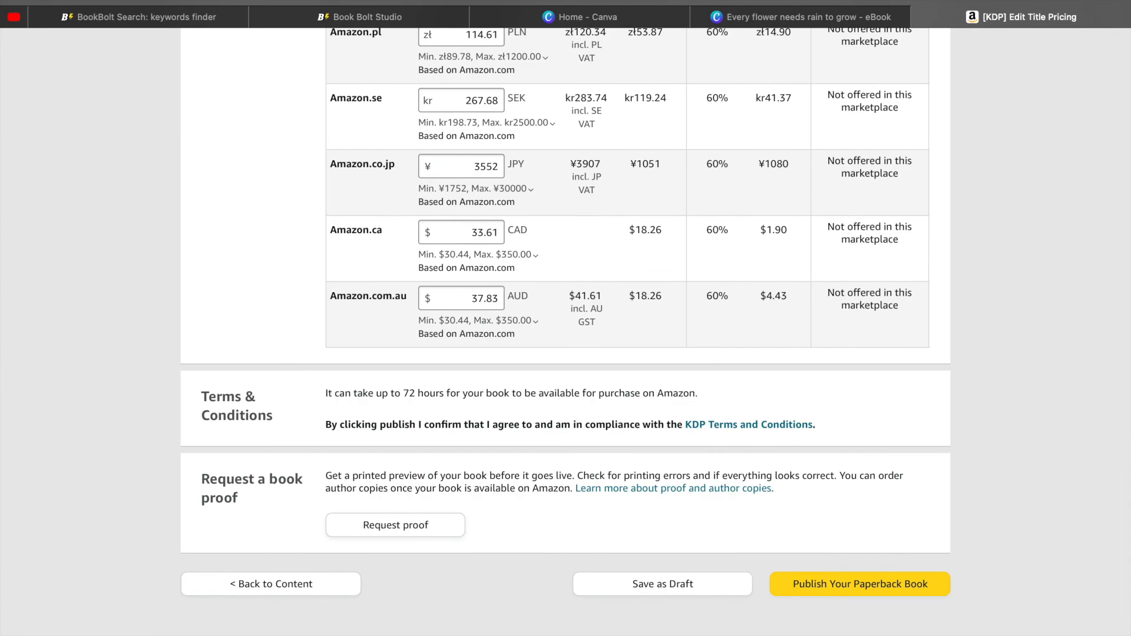
click(416, 531)
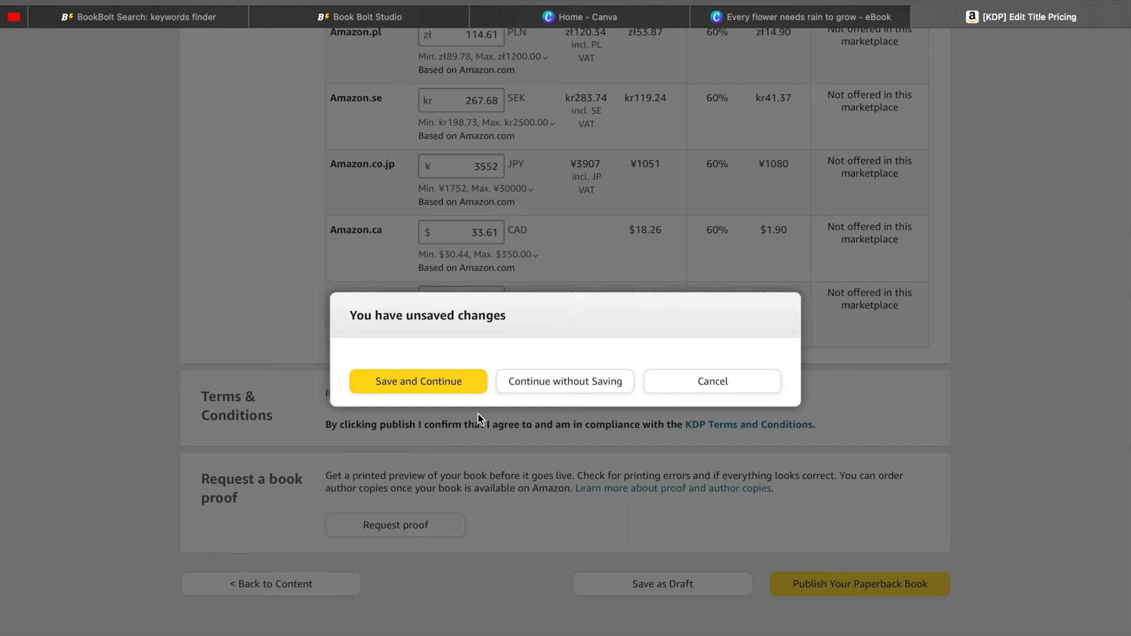
click(465, 383)
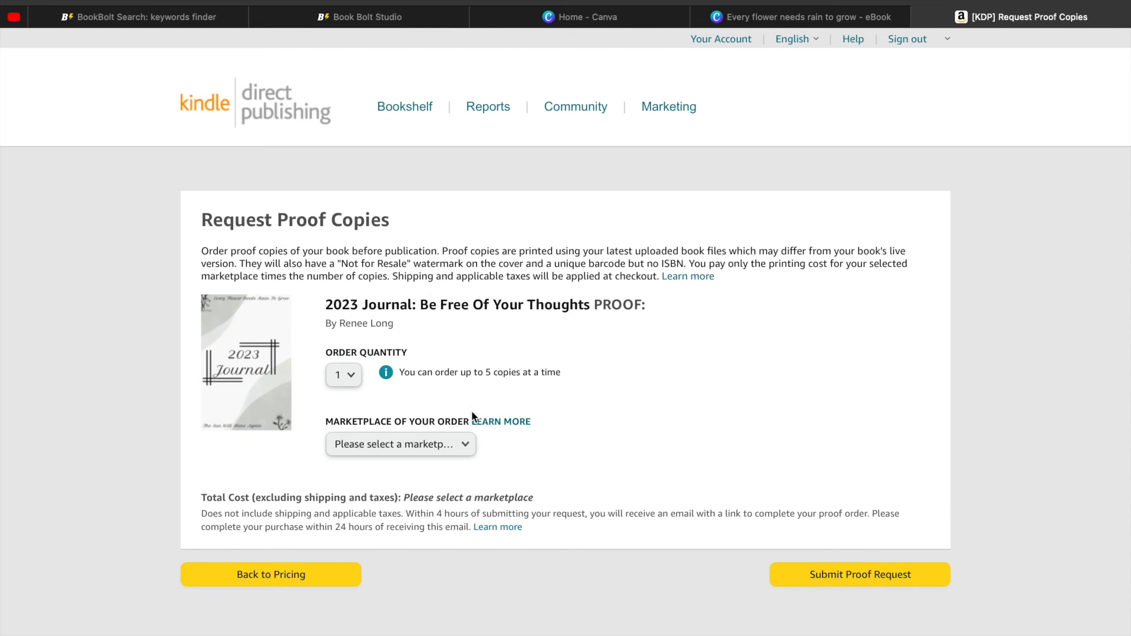
Select Amazon.com as the marketplace for the proof order, then submit and confirm the proof request.
click(467, 446)
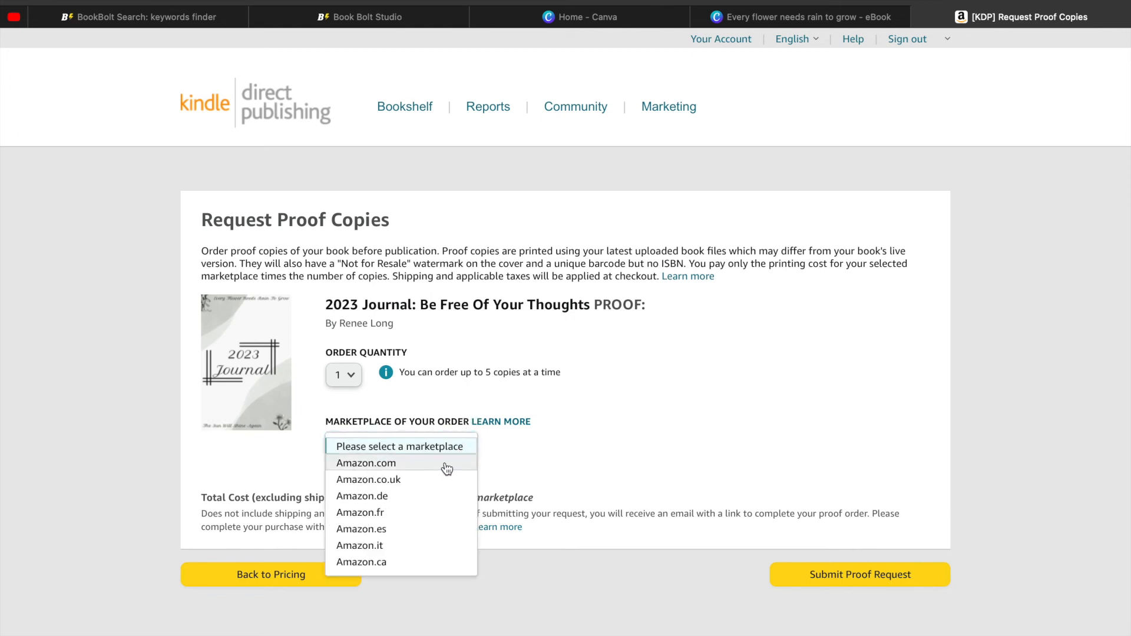
click(446, 468)
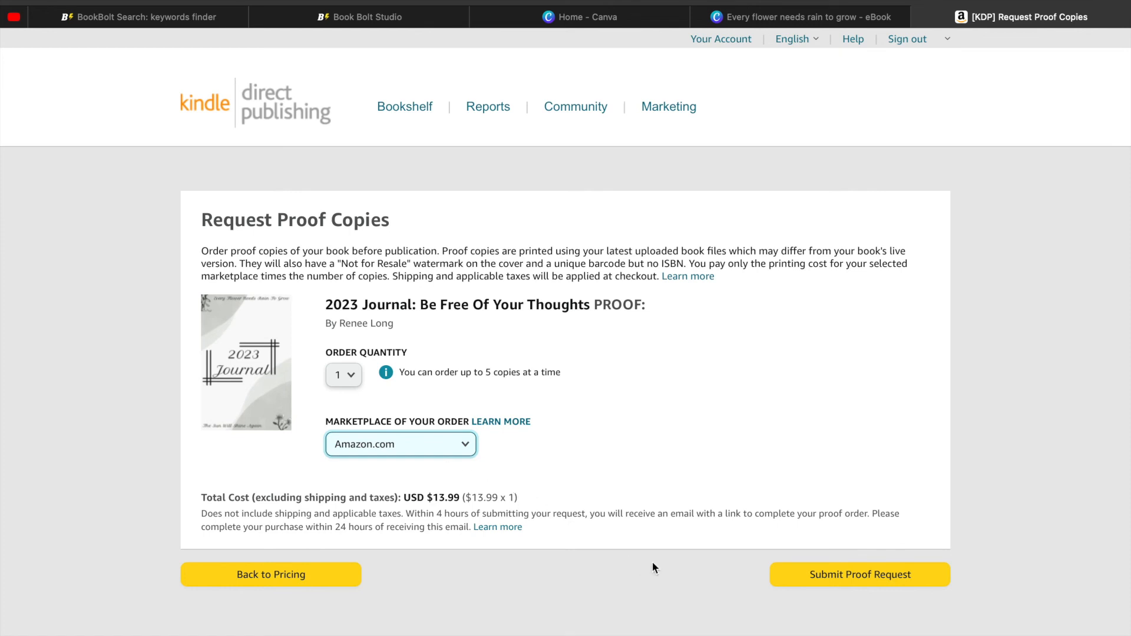
click(788, 579)
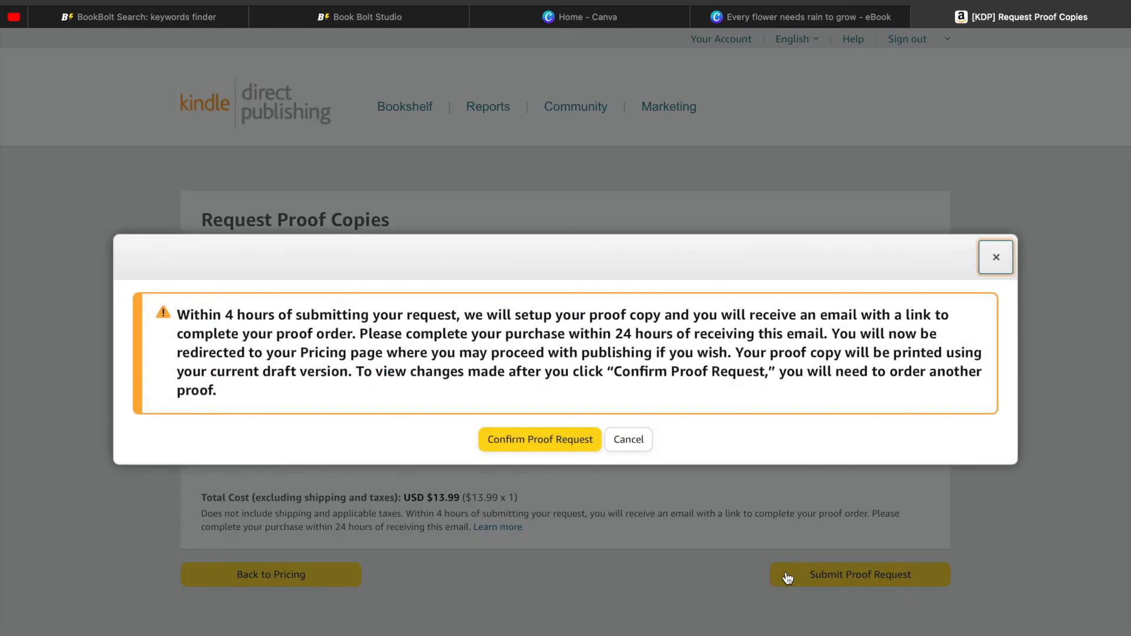
click(547, 447)
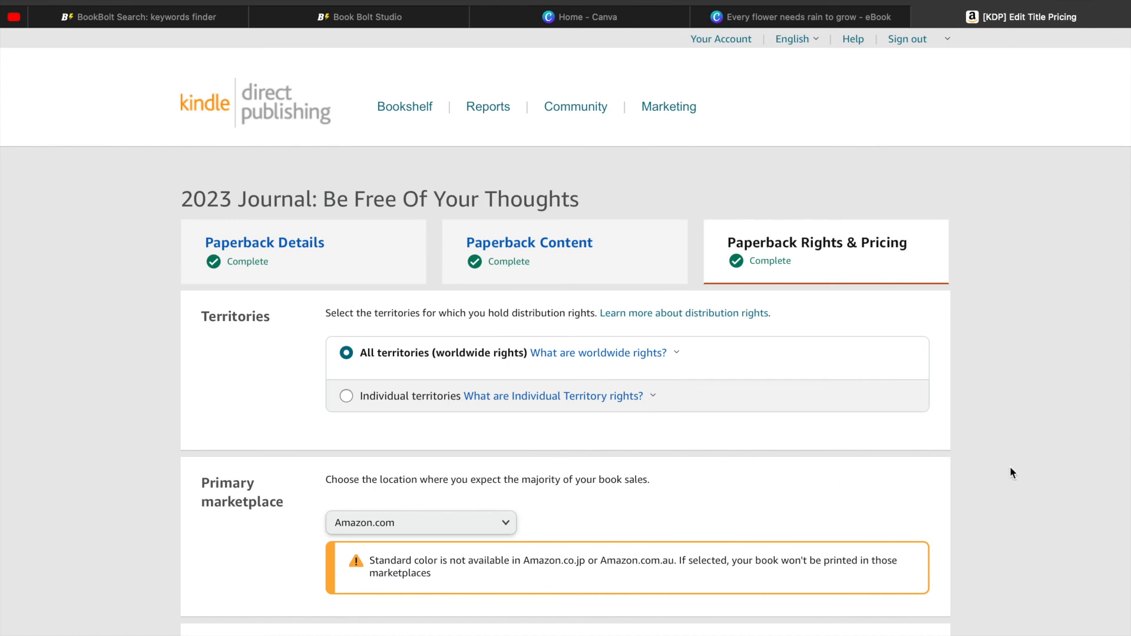
Publish the paperback book and dismiss the submission notice without starting a Kindle eBook.
scroll(1010, 473, down, 10)
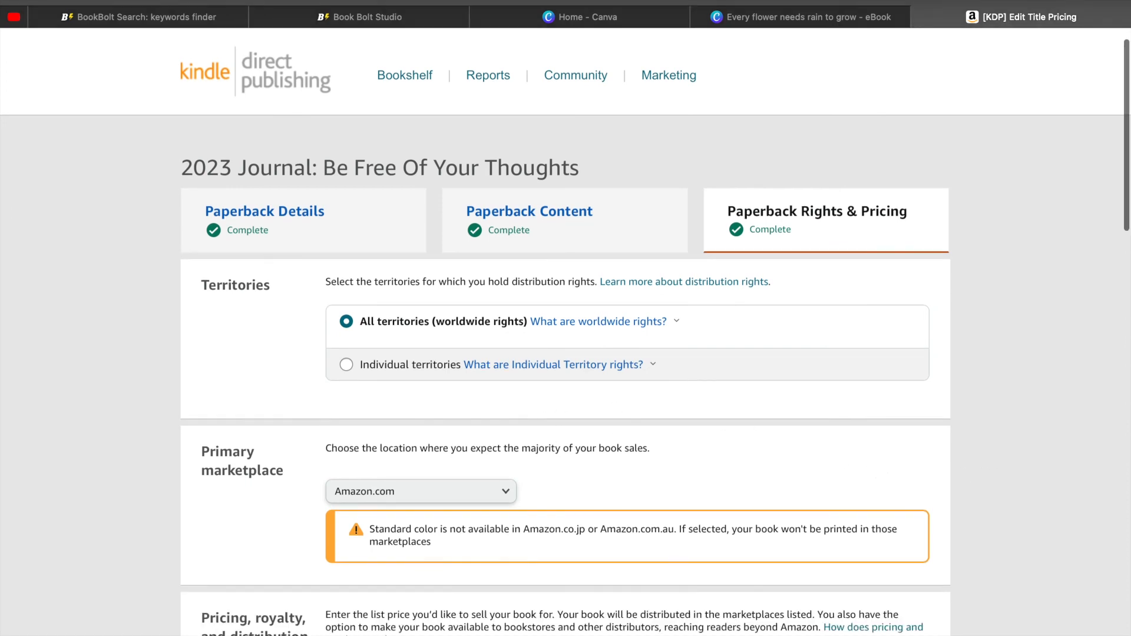
scroll(1009, 473, down, 16)
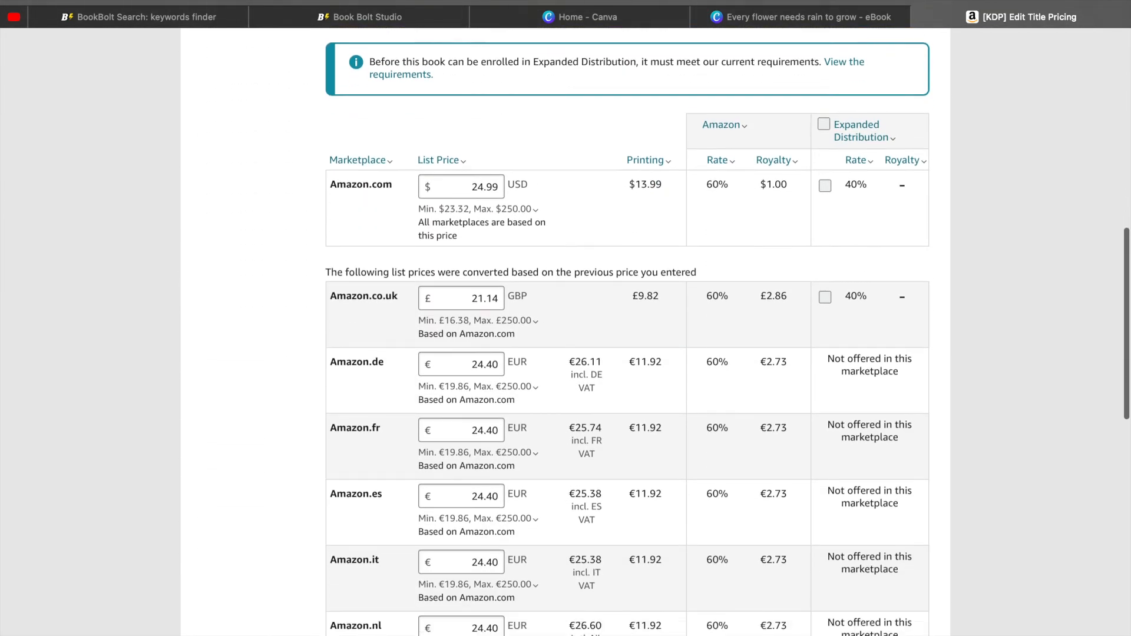
scroll(1010, 473, down, 4)
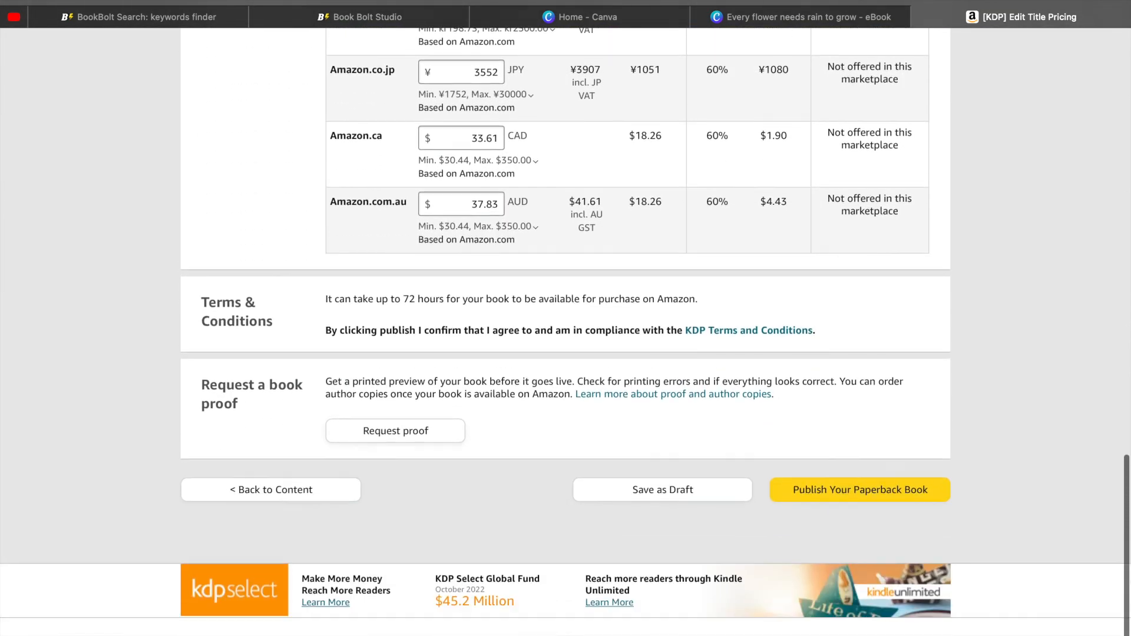
click(874, 493)
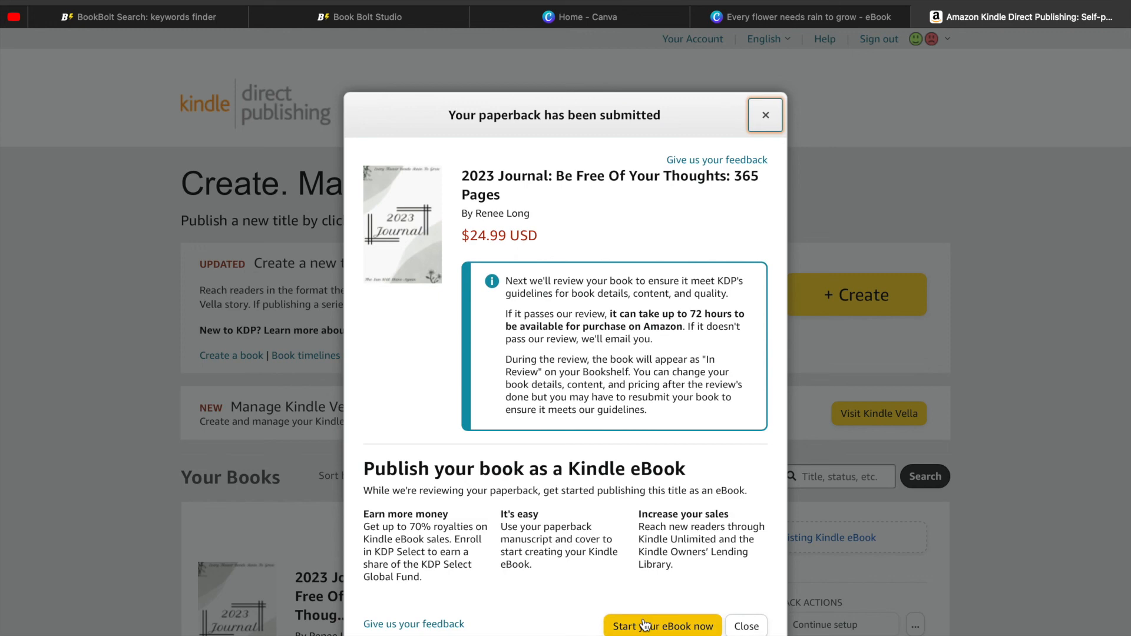
click(745, 626)
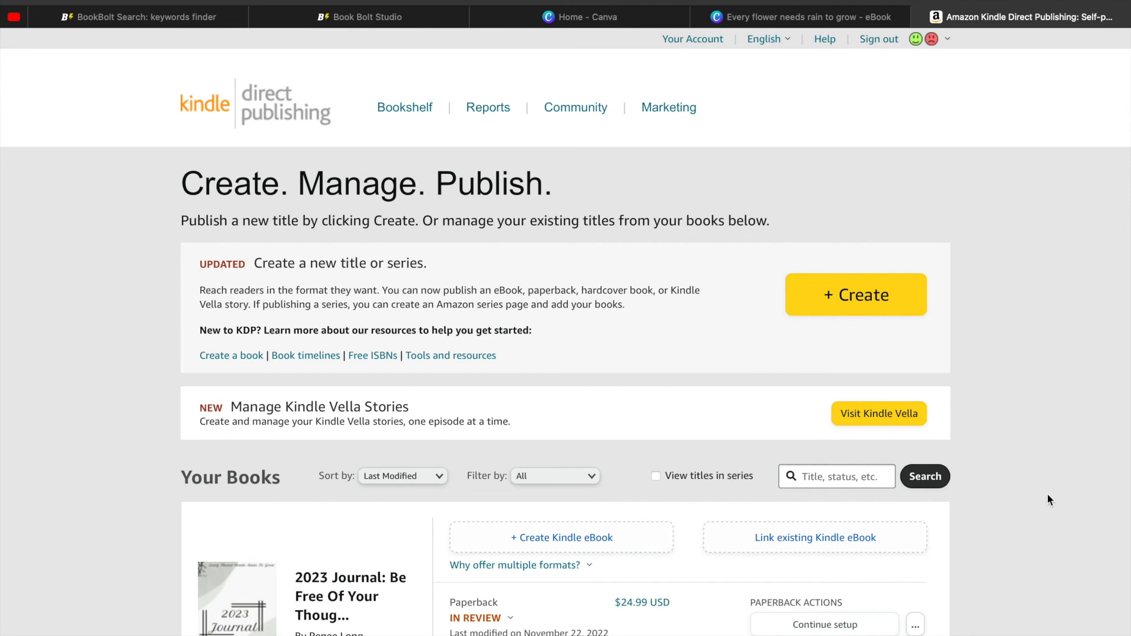
Look through the titles under Your Books, checking each book's publishing status and price.
scroll(1047, 499, down, 5)
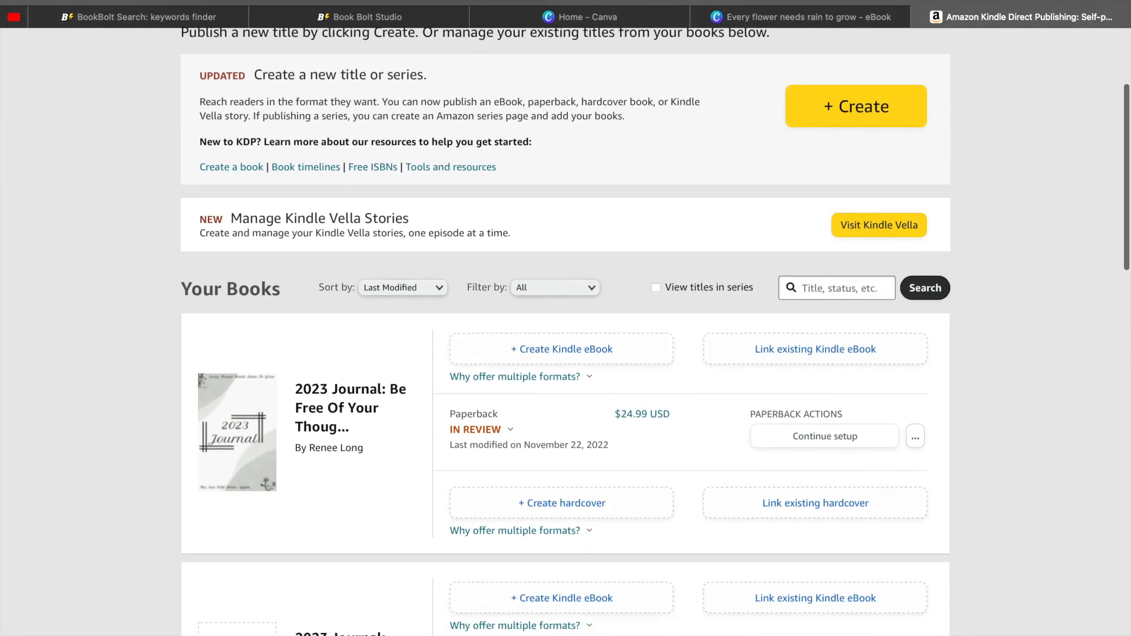
scroll(566, 330, down, 8)
scroll(565, 330, down, 10)
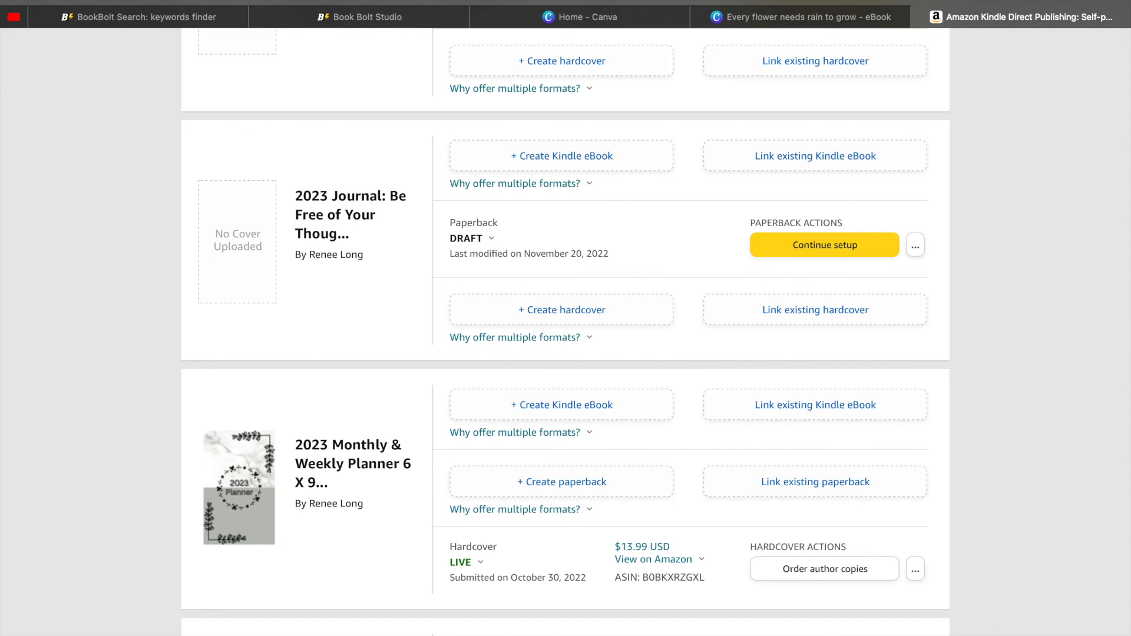
scroll(566, 330, down, 7)
scroll(566, 330, down, 1)
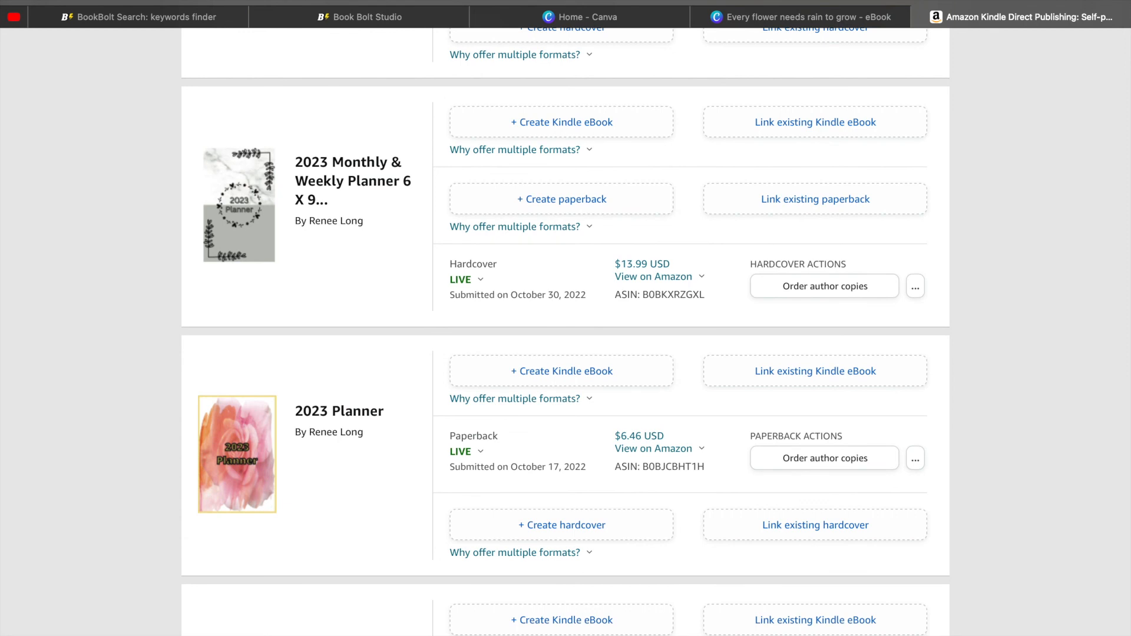
scroll(566, 330, down, 8)
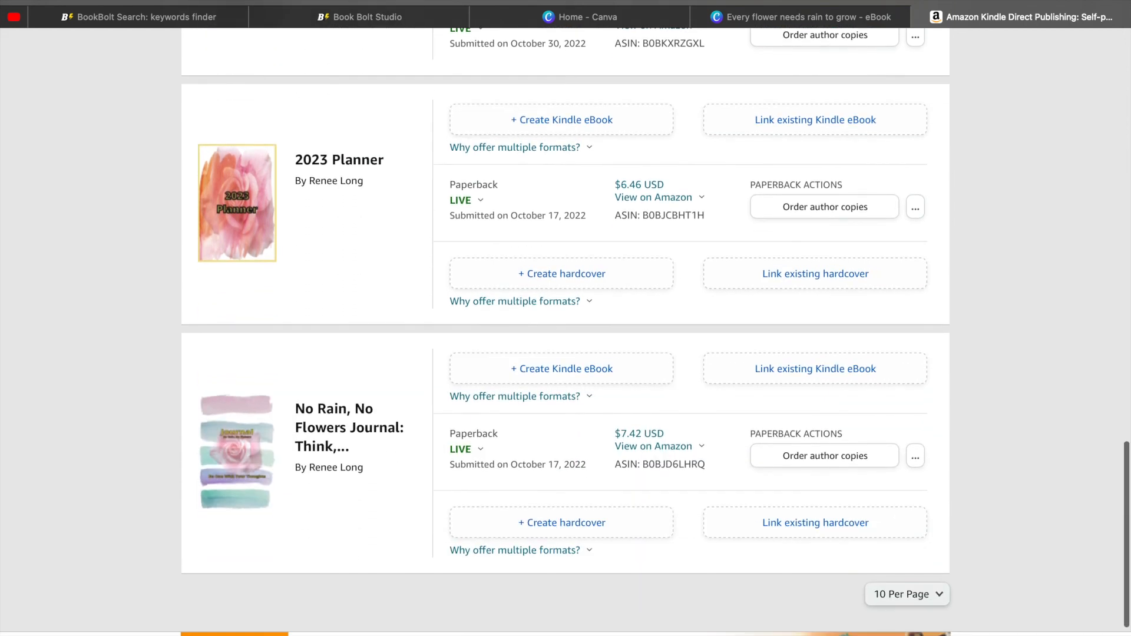
scroll(566, 330, down, 1)
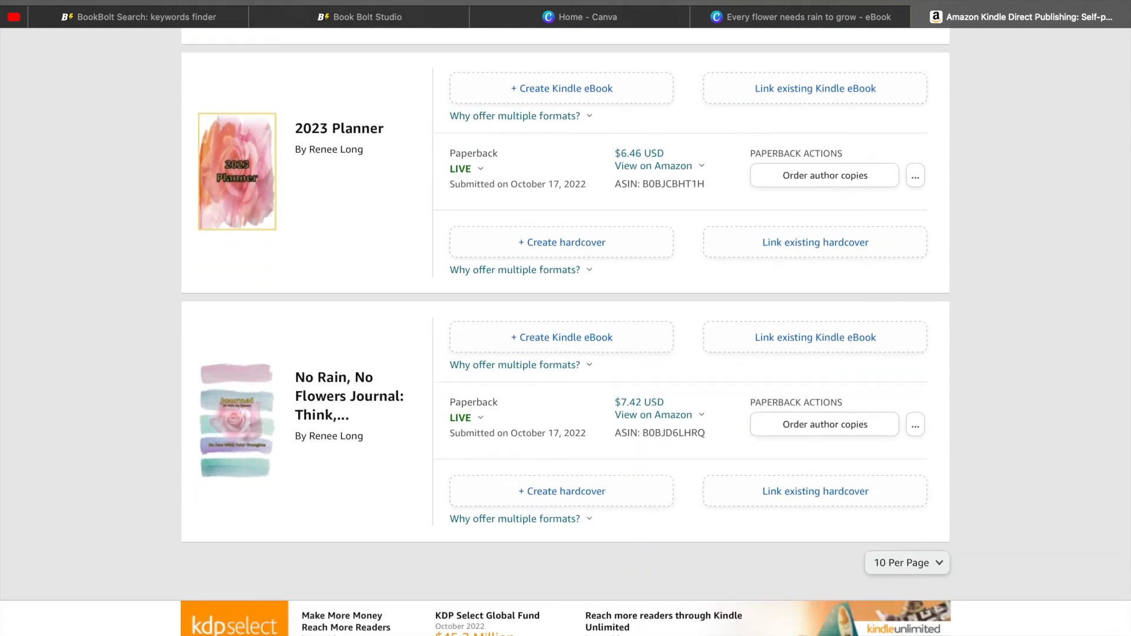
scroll(566, 330, up, 13)
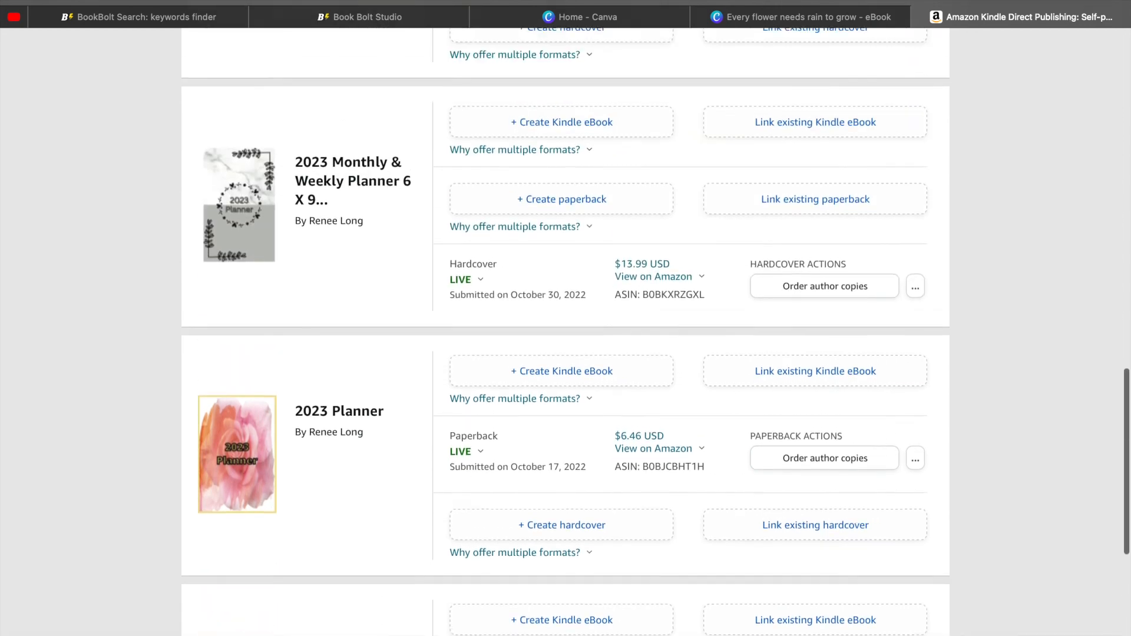
scroll(566, 329, up, 19)
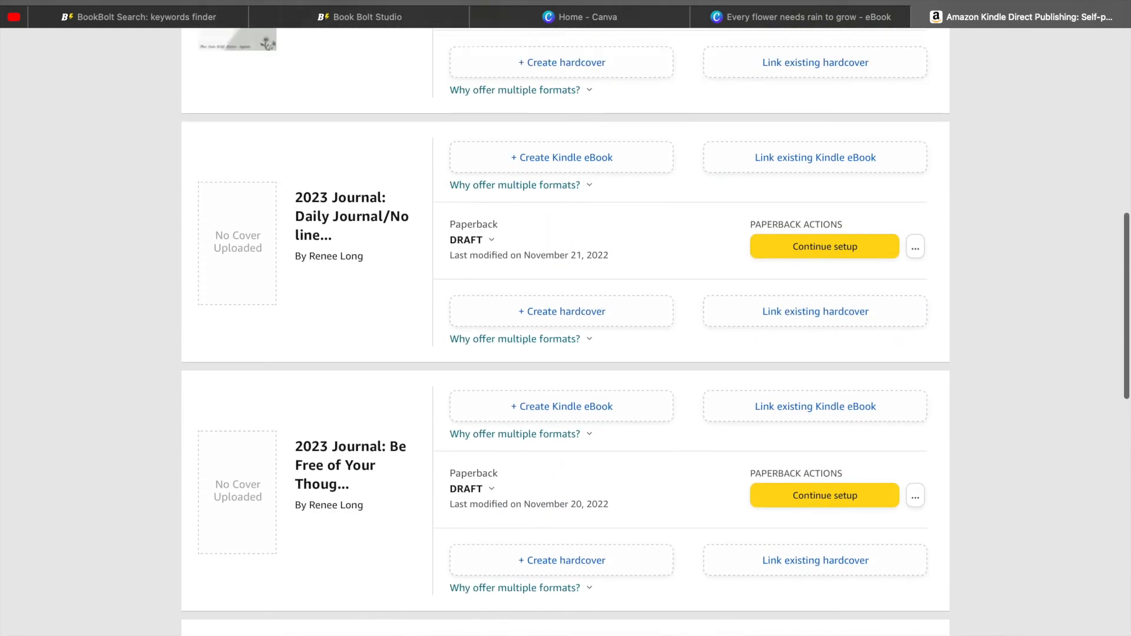
scroll(566, 330, up, 6)
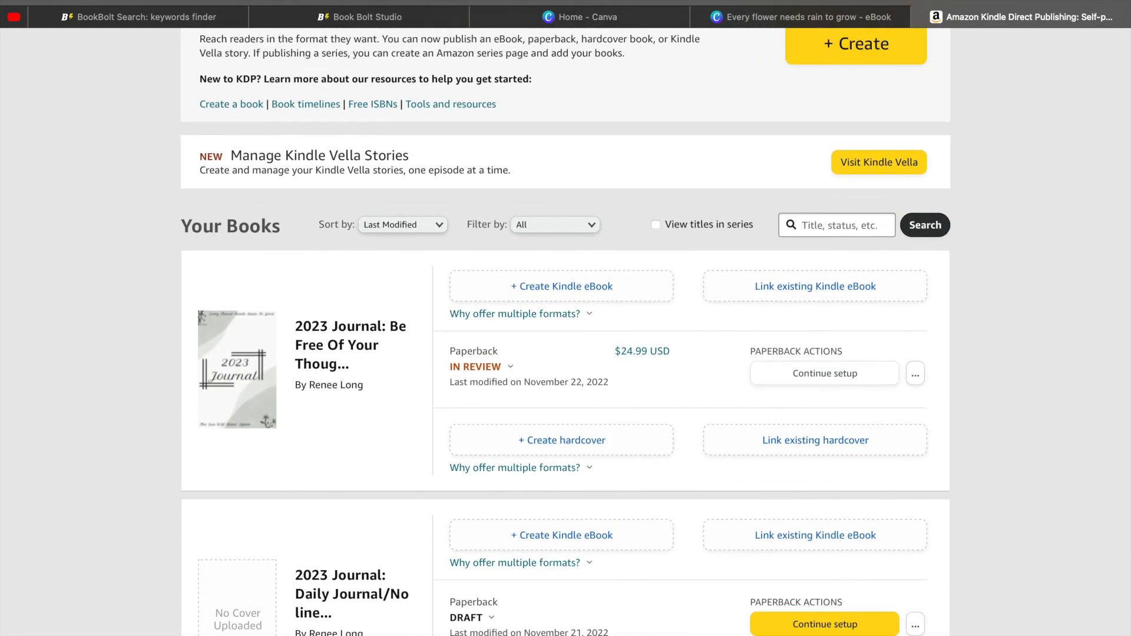
scroll(566, 329, up, 5)
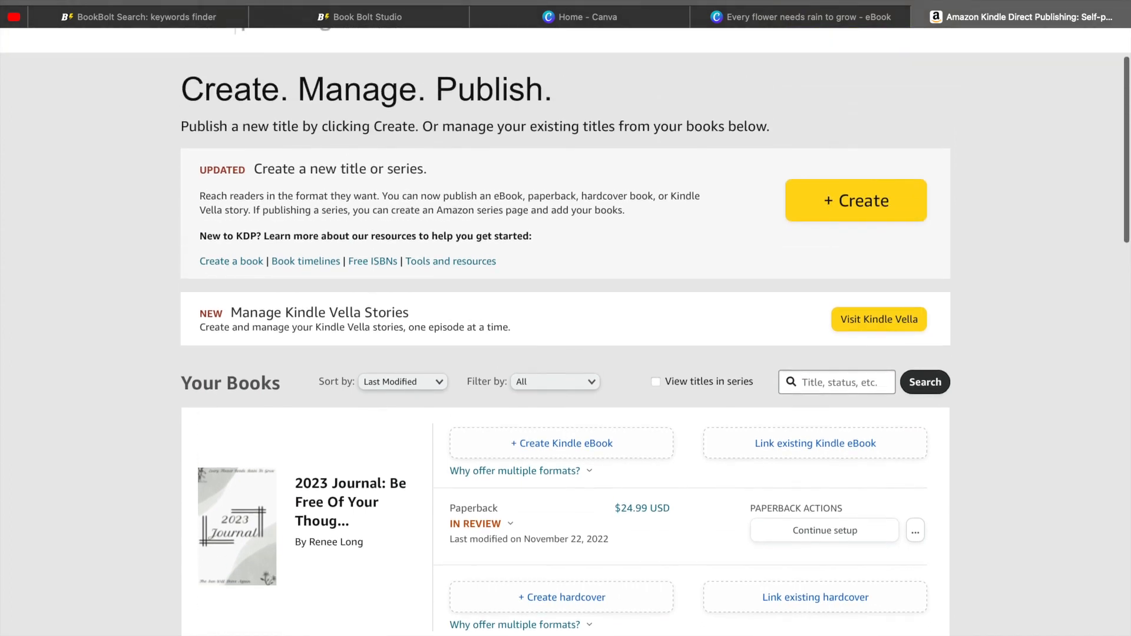